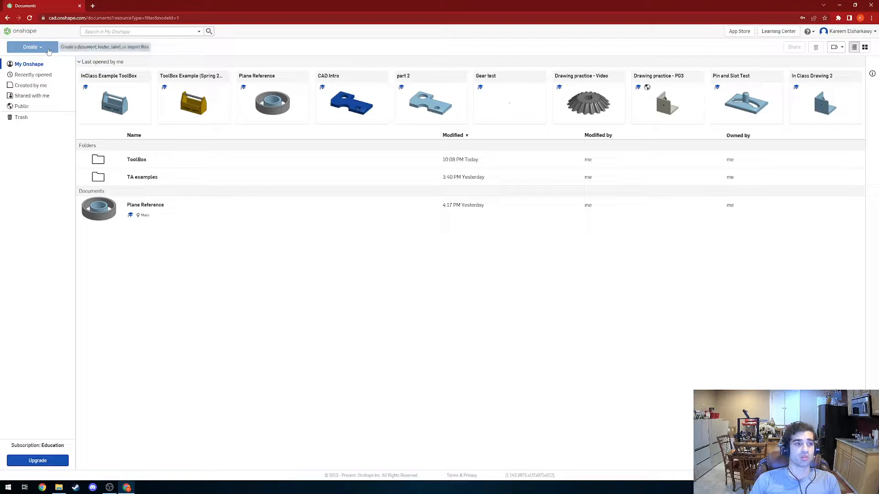
# Create a new document named "Tool Box"
pyautogui.click(48, 47)
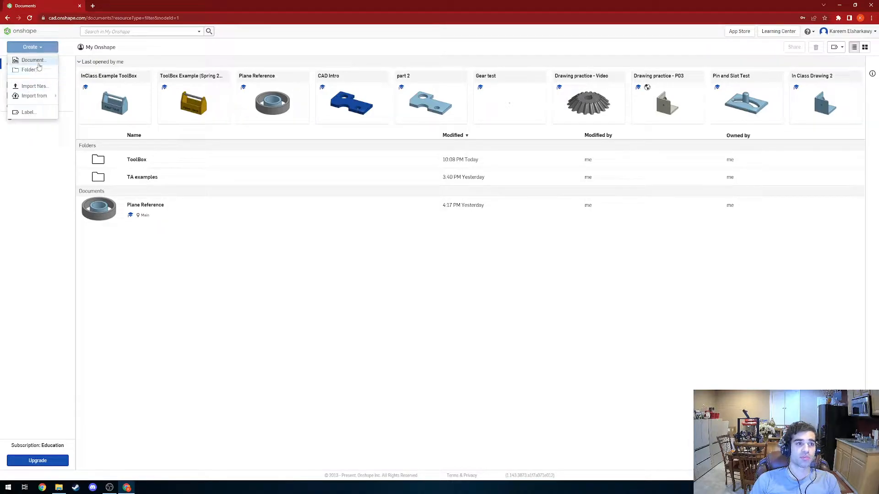
pyautogui.click(39, 65)
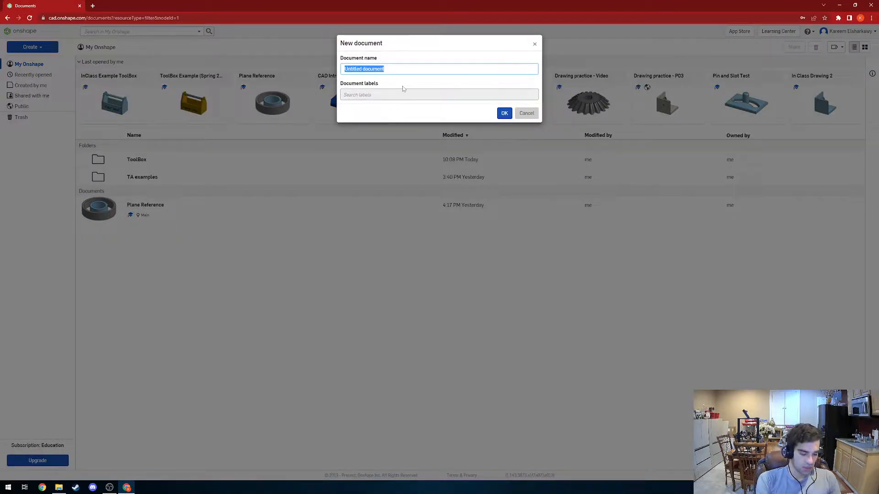
pyautogui.write('Tool Box2')
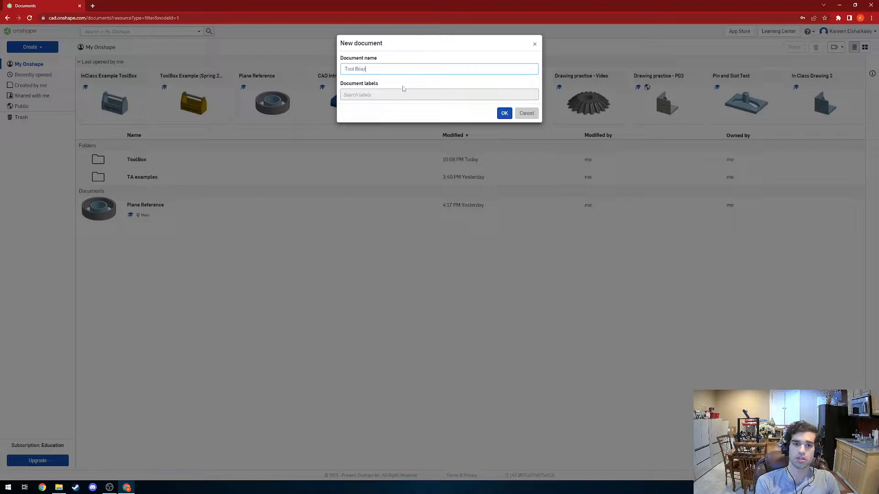
pyautogui.press('Return')
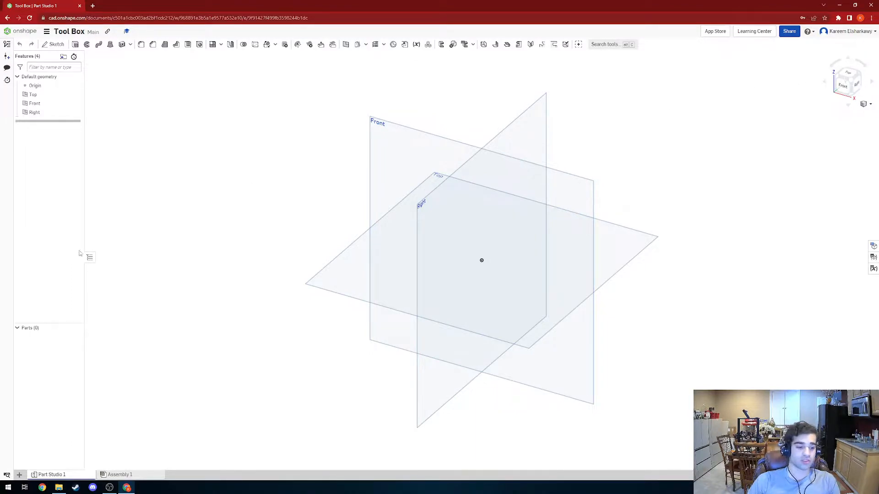
# Open the ToolBox Example (Spring 2022) document in a second browser tab and examine its assembly and Basic Wall part
pyautogui.rightClick(28, 31)
pyautogui.click(55, 35)
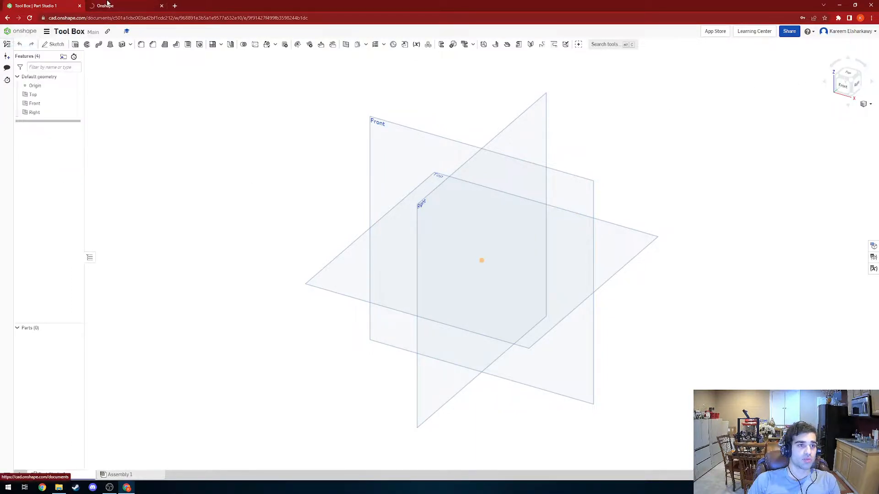
pyautogui.click(108, 5)
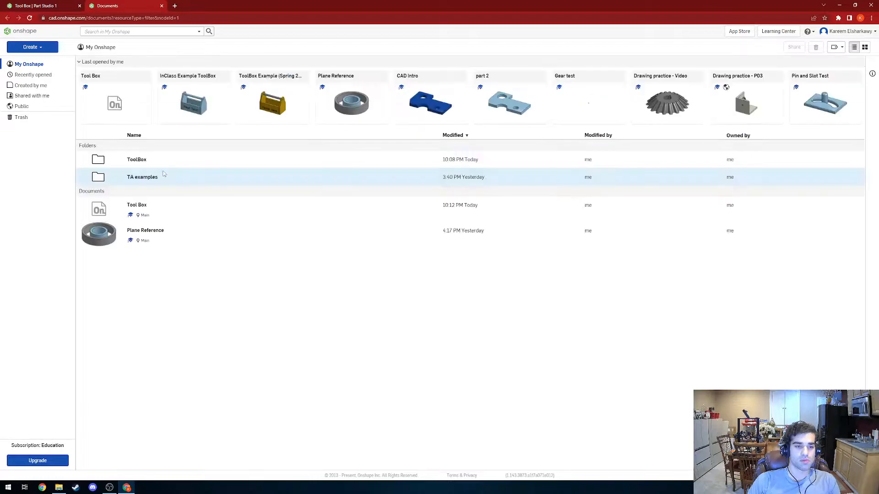
pyautogui.click(273, 80)
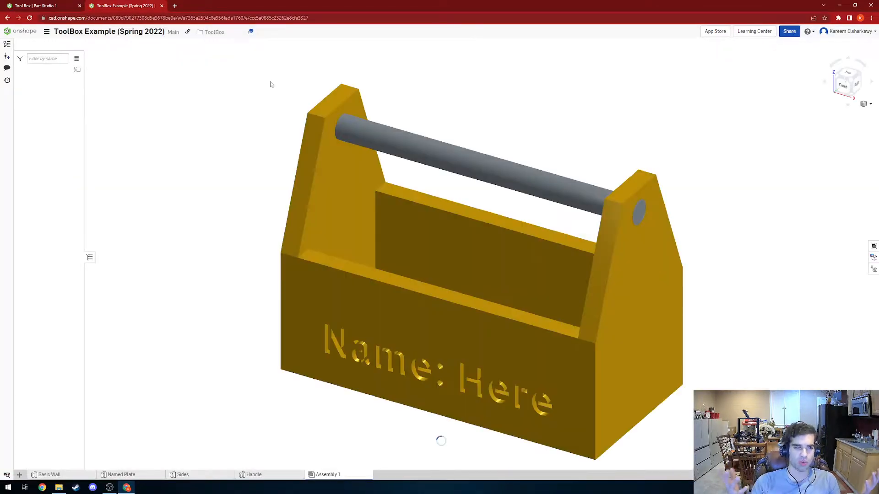
pyautogui.scroll(-4, 382, 202)
pyautogui.moveTo(408, 306); pyautogui.dragTo(478, 290, button='right')
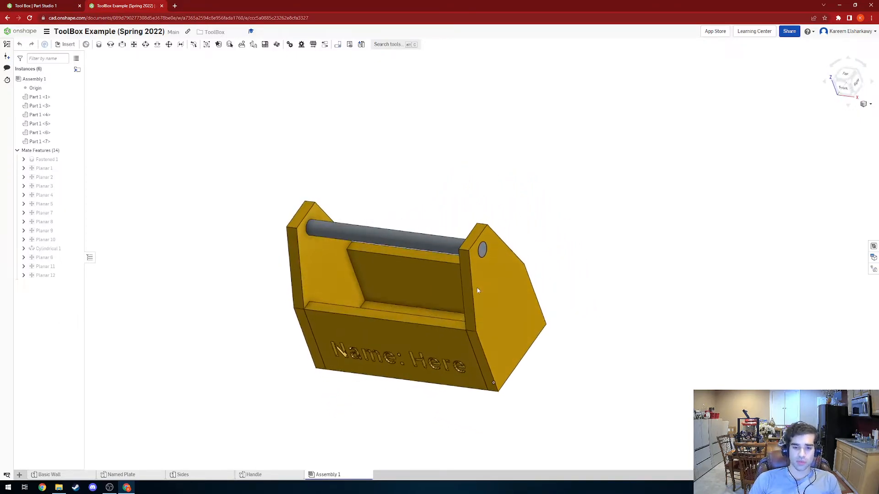
pyautogui.click(65, 475)
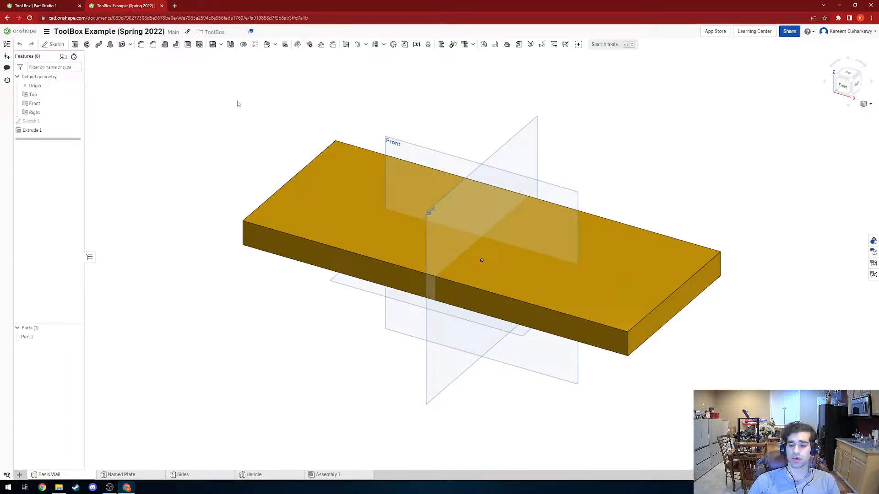
# Return to the Tool Box document and start a sketch on the Top plane
pyautogui.click(66, 4)
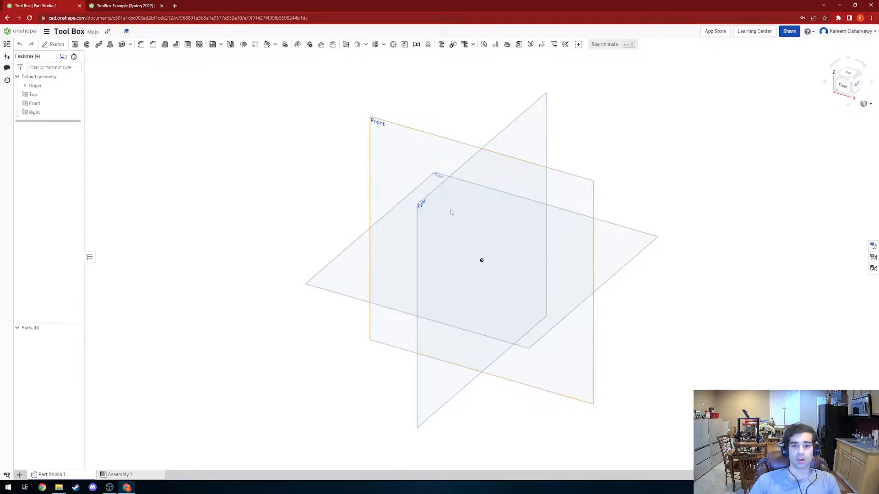
pyautogui.click(52, 44)
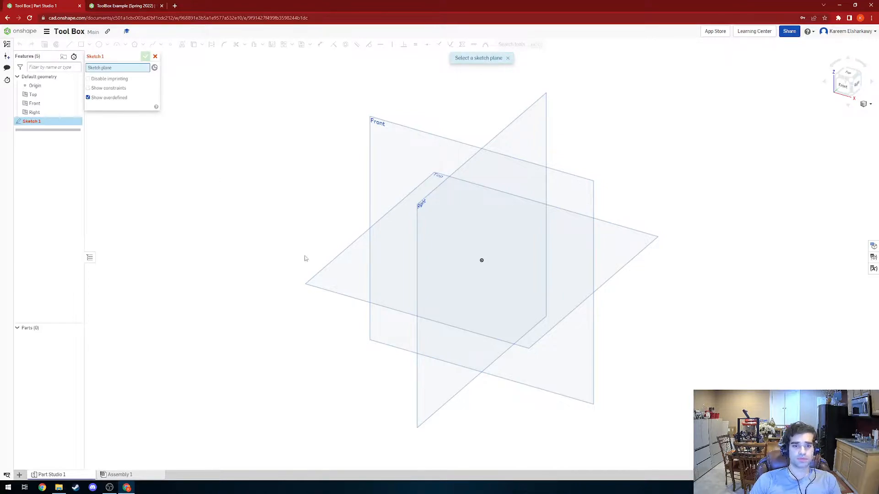
pyautogui.click(337, 278)
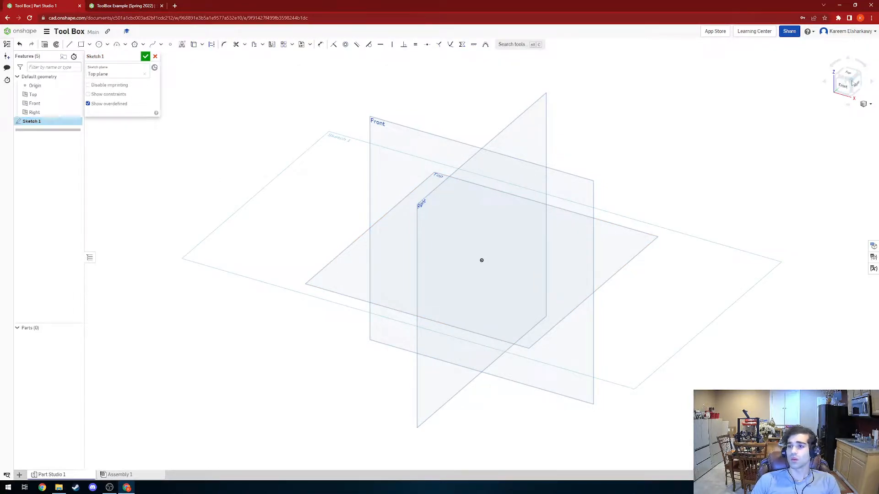
pyautogui.click(850, 75)
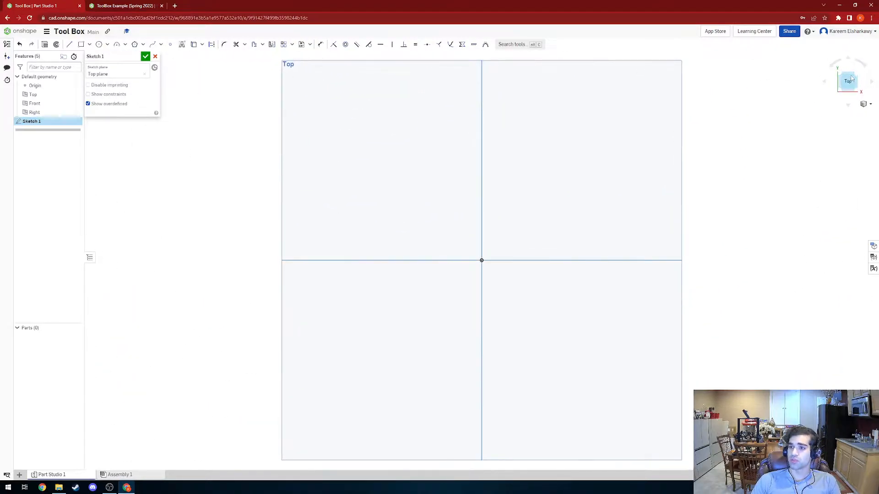
pyautogui.moveTo(561, 221); pyautogui.dragTo(495, 229, button='middle')
pyautogui.scroll(-2, 503, 228)
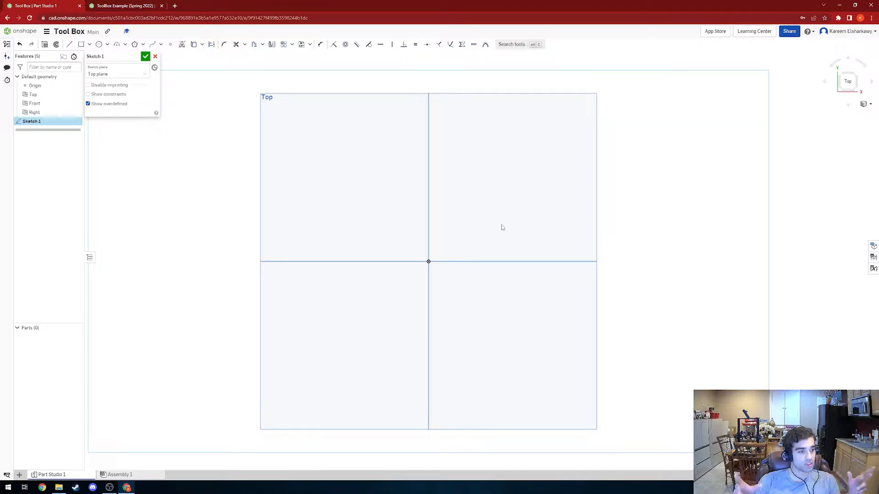
# Sketch a corner rectangle about 7.19 in wide and 4.1 in high, starting at the origin
pyautogui.click(83, 47)
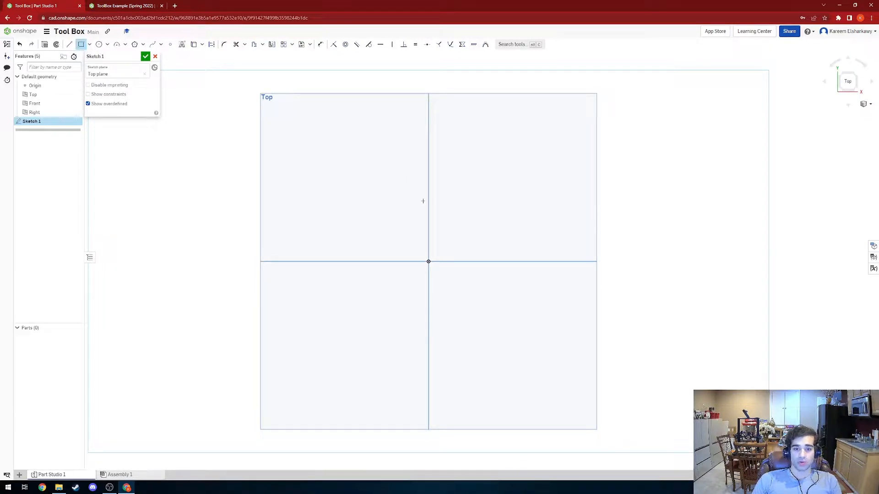
pyautogui.scroll(-2, 366, 241)
pyautogui.moveTo(388, 227); pyautogui.dragTo(328, 262, button='middle')
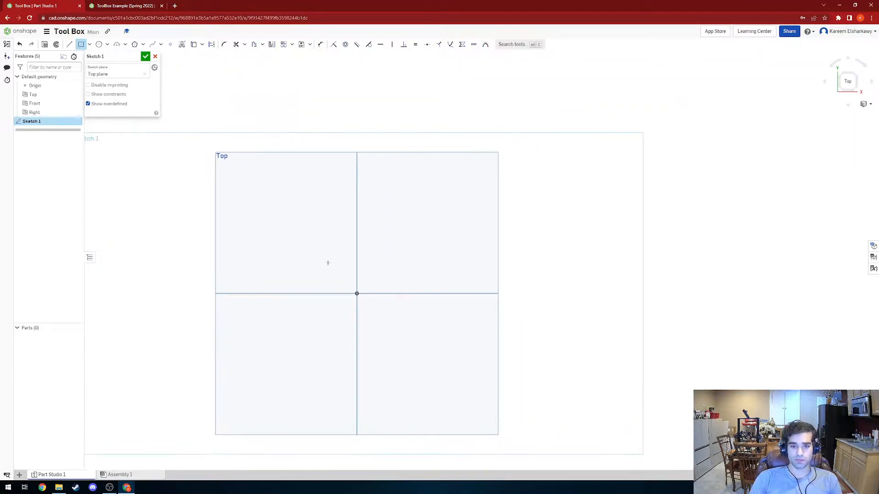
pyautogui.click(356, 294)
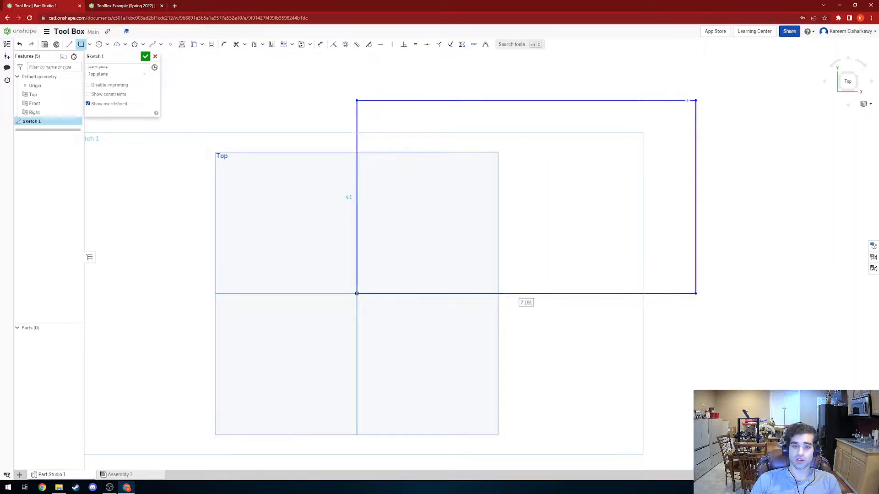
pyautogui.click(696, 100)
pyautogui.scroll(-1, 347, 81)
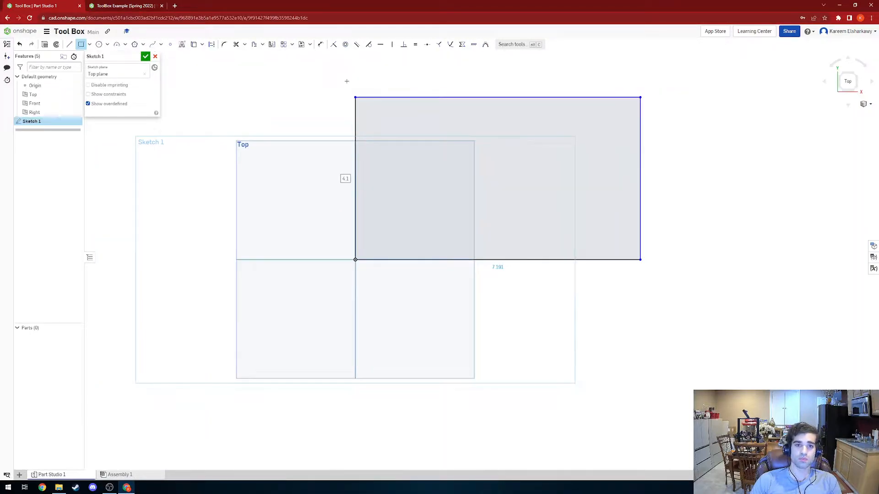
# Dimension the rectangle's upper horizontal edge and set its length to 12 in
pyautogui.click(321, 48)
pyautogui.click(442, 97)
pyautogui.click(510, 76)
pyautogui.moveTo(505, 85); pyautogui.dragTo(449, 123, button='middle')
pyautogui.write('12')
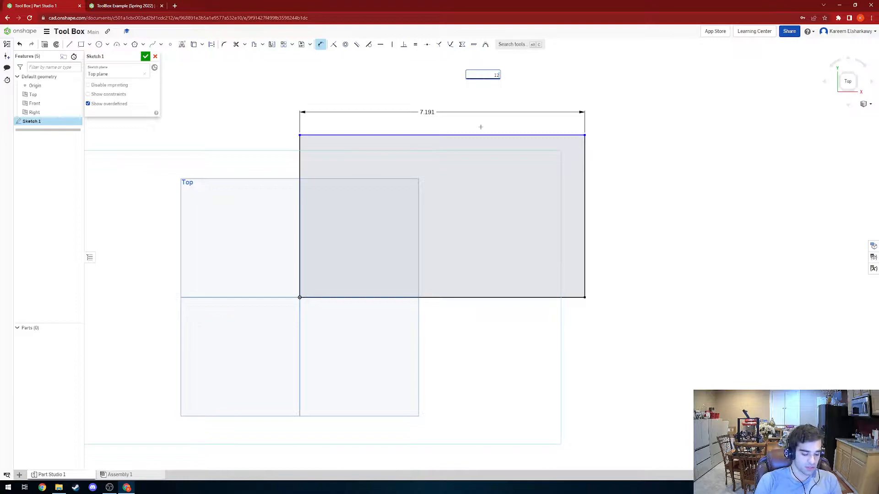
pyautogui.press('Return')
# Dimension the rectangle's vertical edge farthest from the origin and set its height to 5 in
pyautogui.scroll(-3, 443, 133)
pyautogui.moveTo(446, 134); pyautogui.dragTo(249, 254, button='middle')
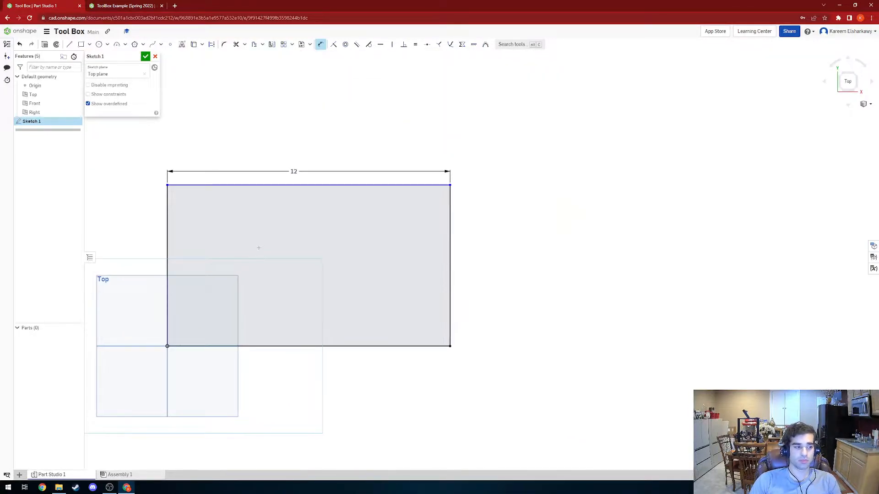
pyautogui.click(452, 235)
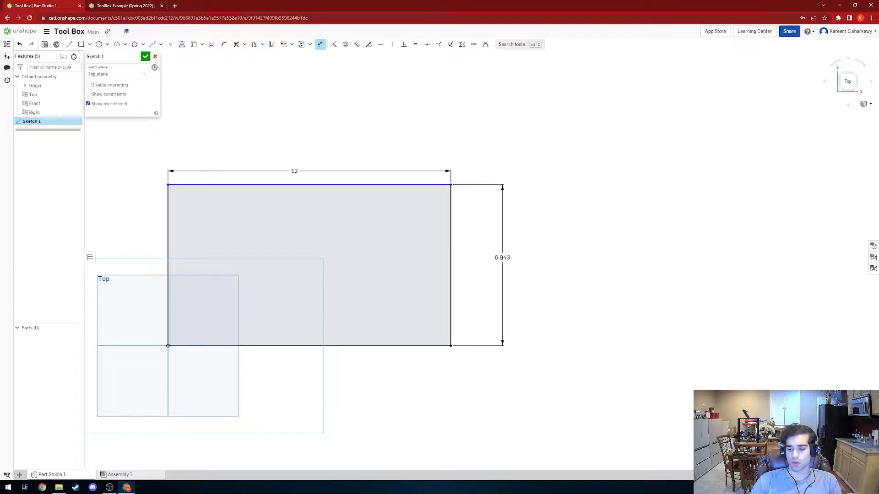
pyautogui.click(502, 258)
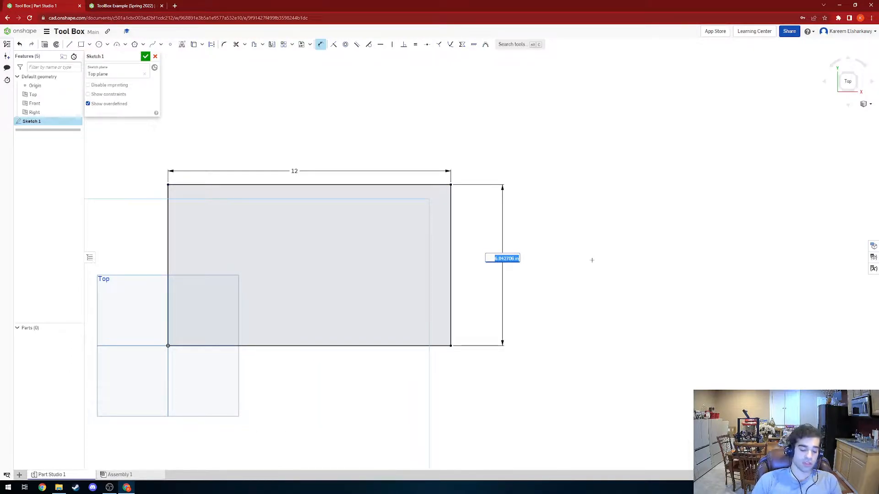
pyautogui.write('5')
pyautogui.press('Return')
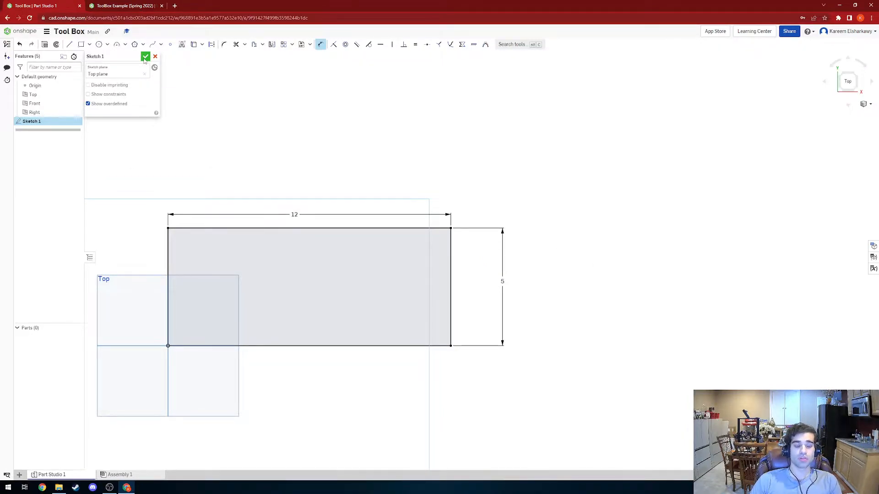
# Extrude the rectangle as a new solid with a blind depth of 3/4 in
pyautogui.click(46, 44)
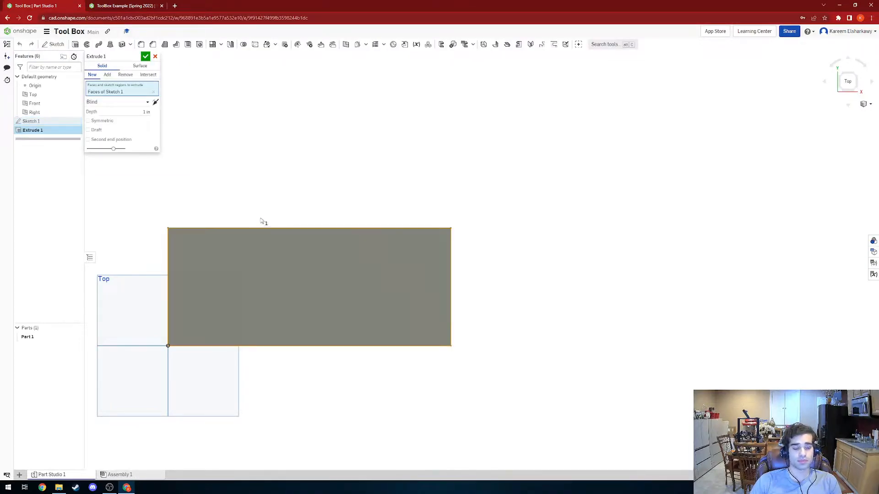
pyautogui.moveTo(267, 213); pyautogui.dragTo(263, 187, button='right')
pyautogui.click(114, 113)
pyautogui.write('3')
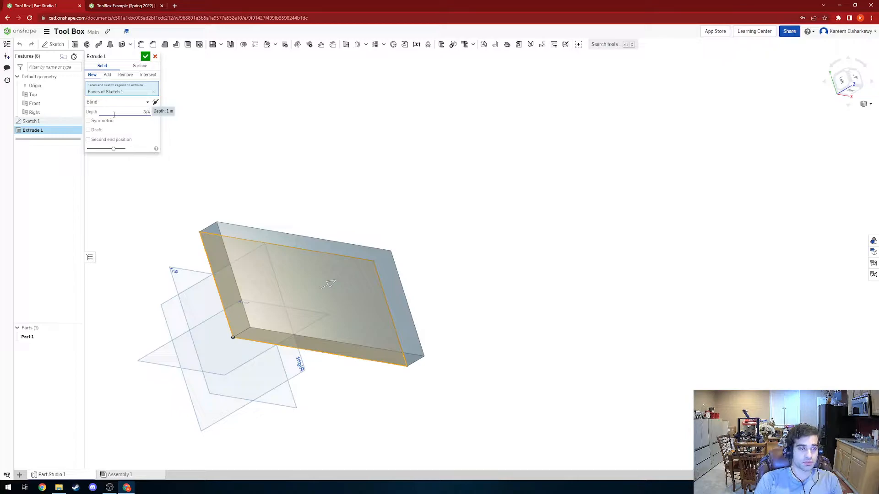
pyautogui.write('/4')
pyautogui.click(145, 57)
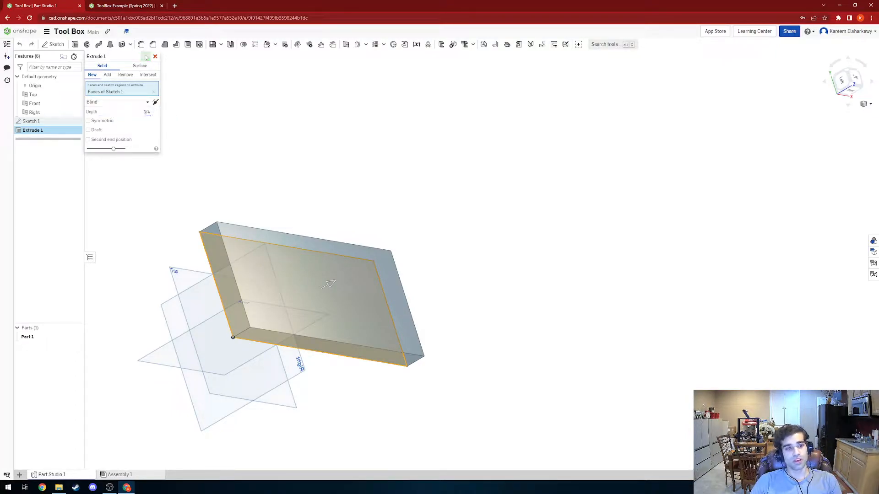
pyautogui.moveTo(373, 188); pyautogui.dragTo(315, 196, button='right')
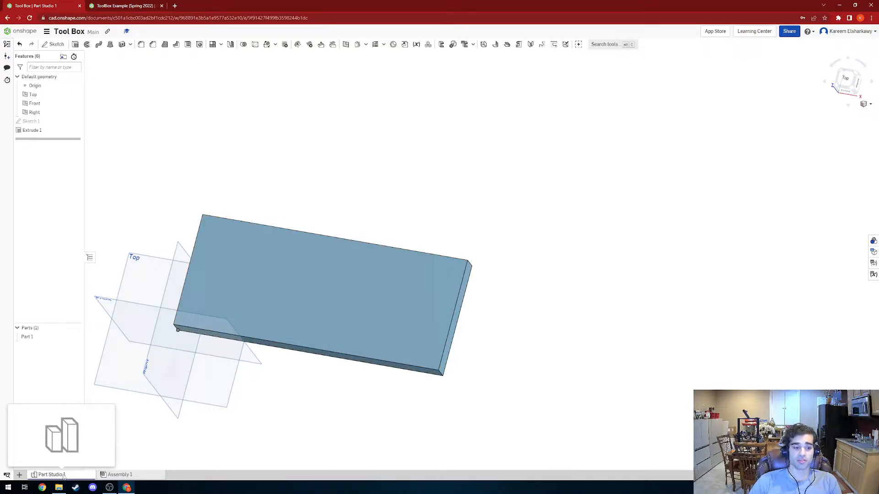
# Rename Part Studio 1 as "Basic Wall"
pyautogui.rightClick(63, 477)
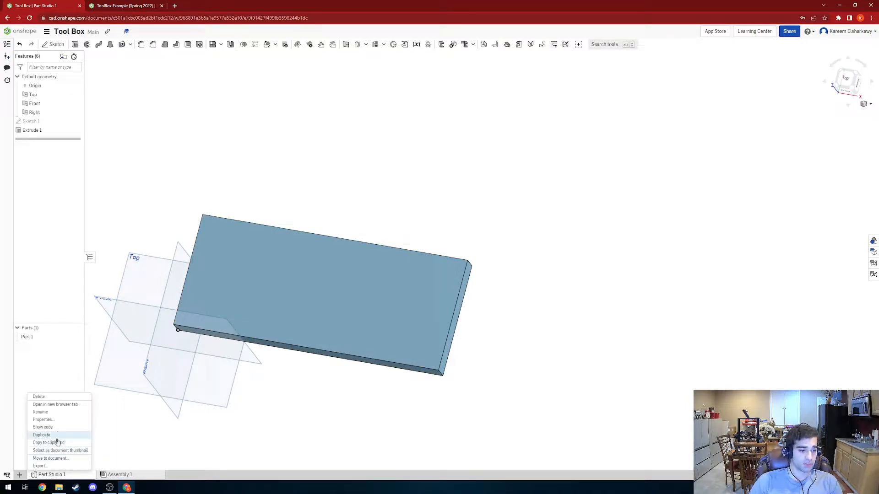
pyautogui.click(57, 413)
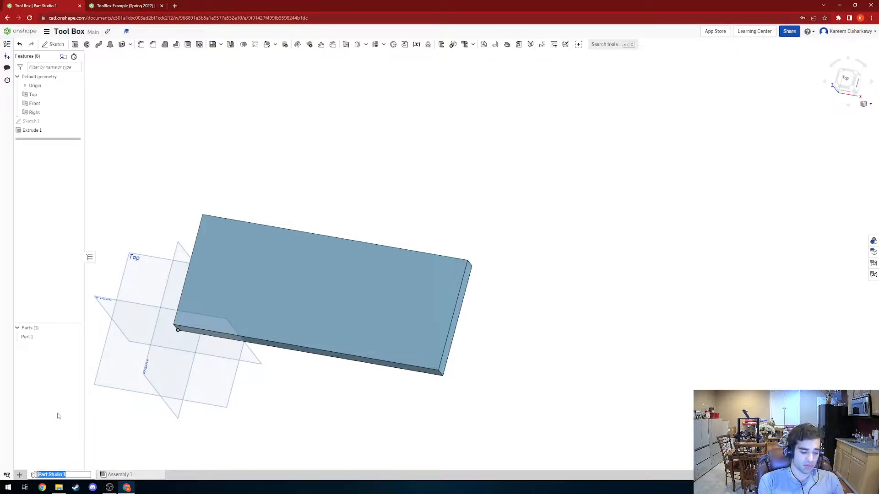
pyautogui.write('Basic Wall')
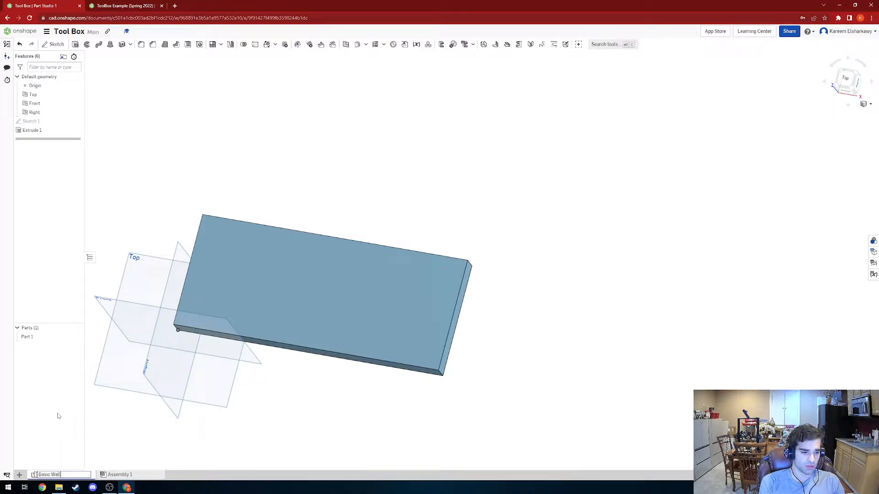
pyautogui.press('Return')
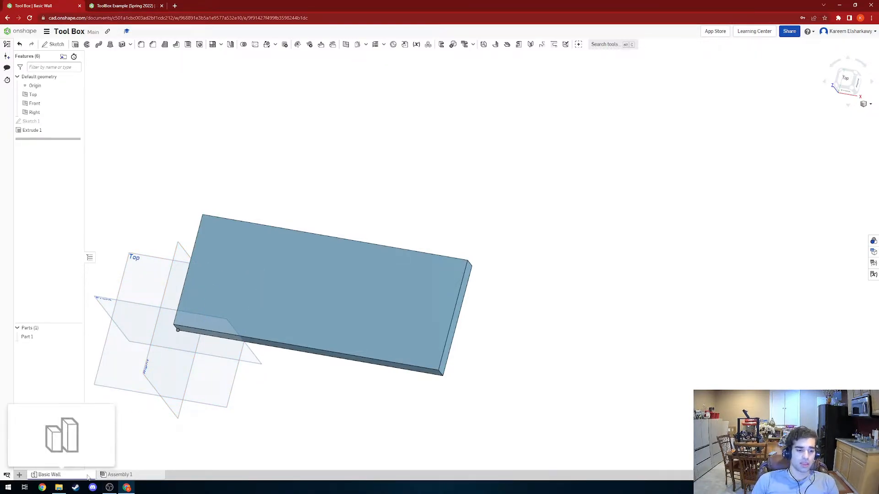
# Examine the Named Plate part in the ToolBox Example document and return to the Tool Box document's Basic Wall
pyautogui.hotkey('ctrl', 'Tab')
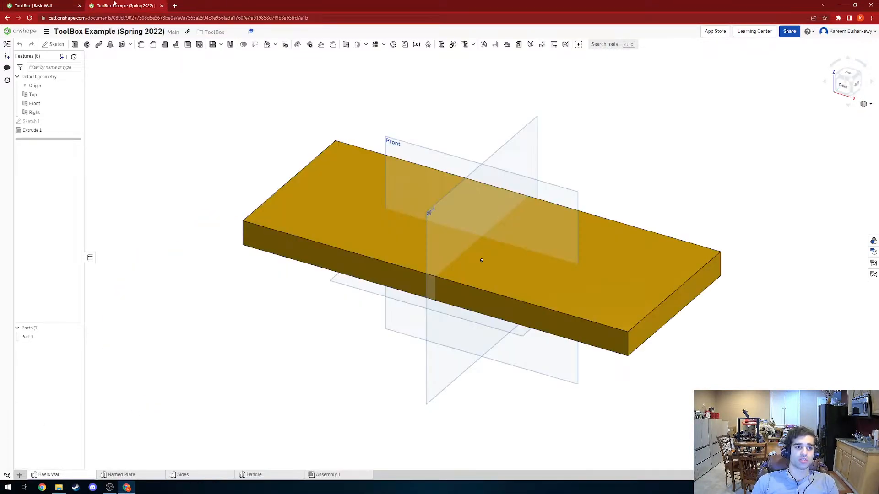
pyautogui.click(136, 475)
pyautogui.moveTo(447, 379); pyautogui.dragTo(425, 375, button='right')
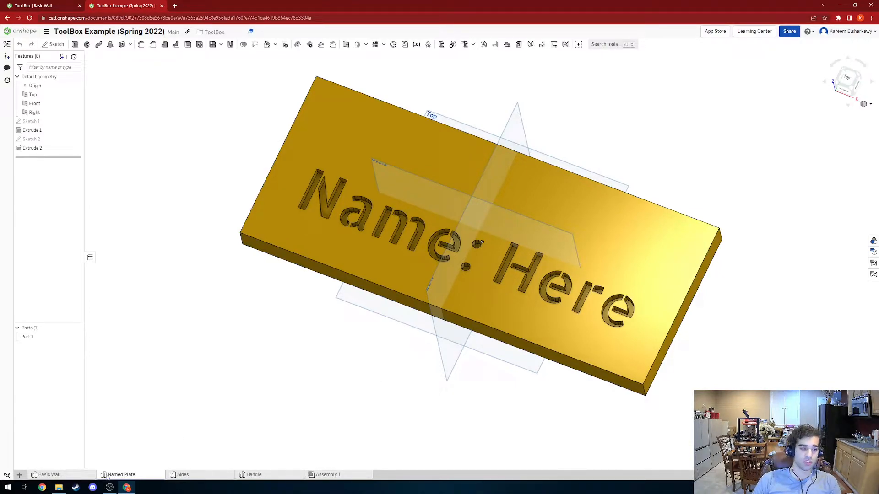
pyautogui.click(22, 5)
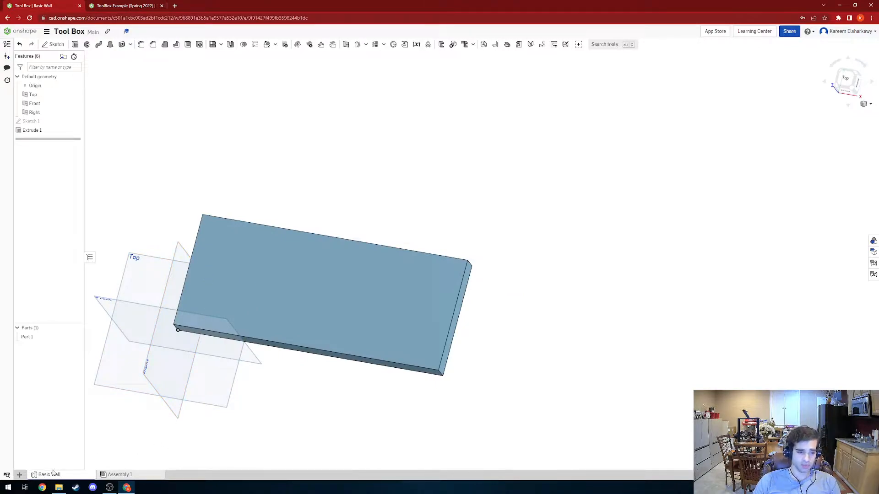
pyautogui.moveTo(53, 475)
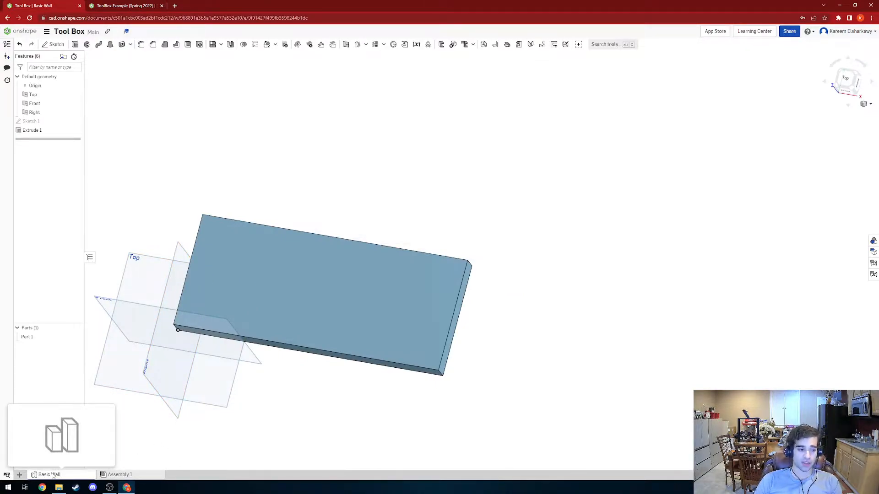
# Duplicate the Basic Wall part studio and rename the copy "Face Plate"
pyautogui.rightClick(53, 475)
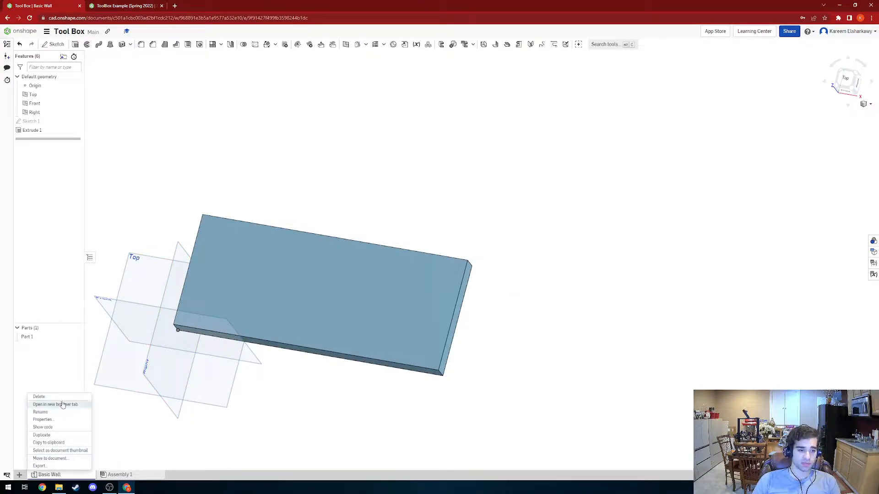
pyautogui.click(62, 435)
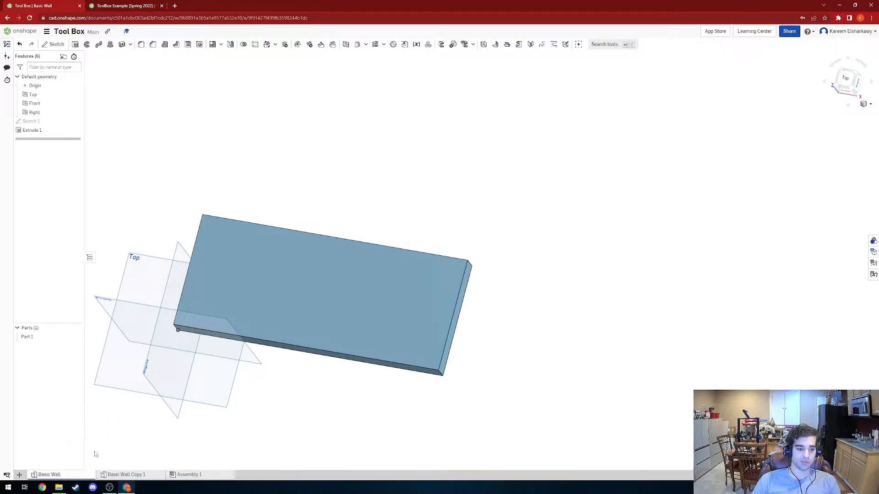
pyautogui.click(110, 474)
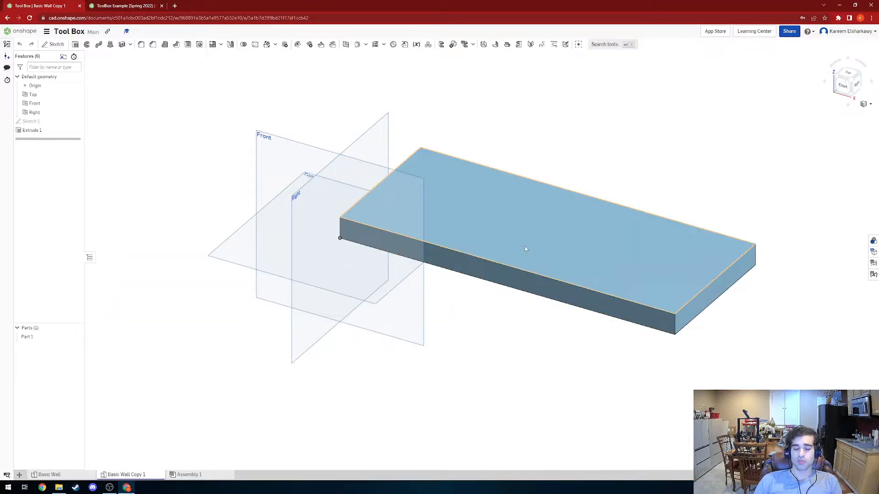
pyautogui.rightClick(136, 475)
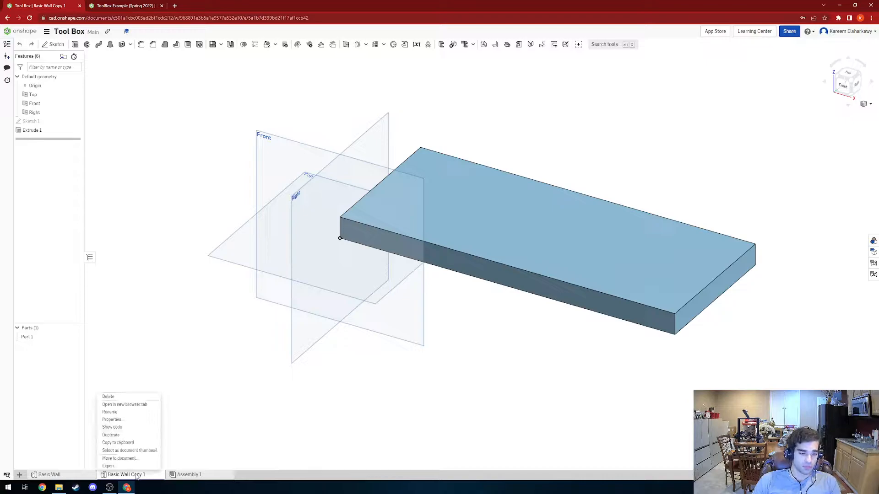
pyautogui.click(121, 414)
pyautogui.write('Face Pla')
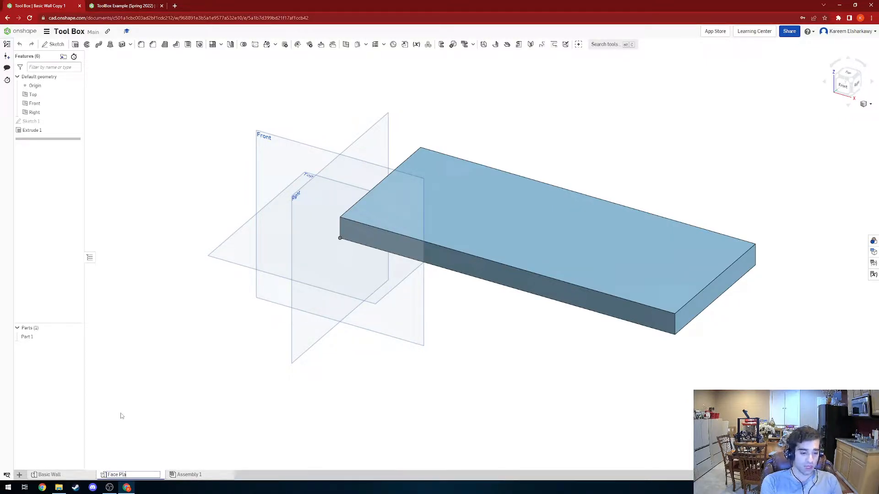
pyautogui.press('Return')
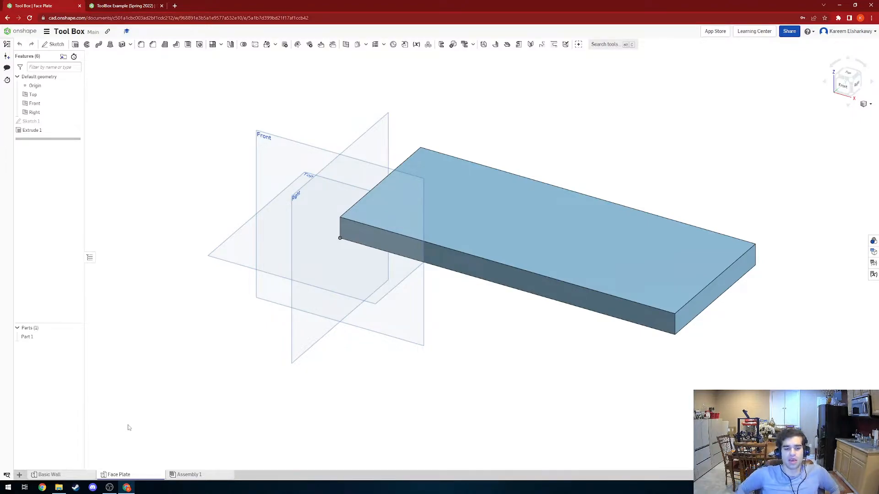
# Start a new sketch on the wall's large upper face and view it straight on from the top
pyautogui.click(848, 74)
pyautogui.moveTo(412, 248); pyautogui.dragTo(283, 304, button='middle')
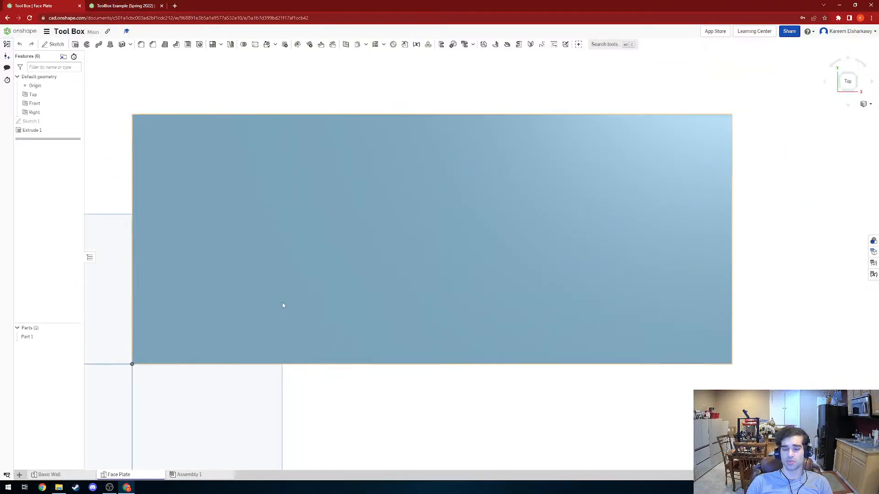
pyautogui.scroll(-2, 283, 304)
pyautogui.click(55, 44)
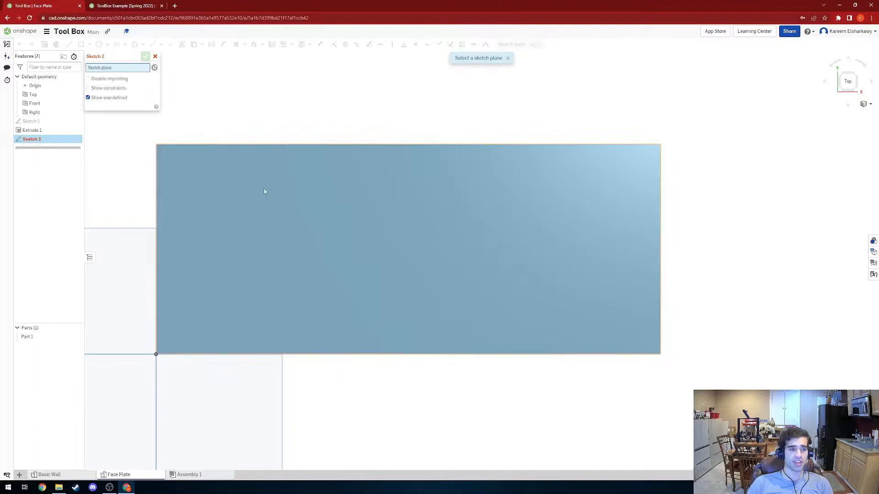
pyautogui.click(295, 213)
pyautogui.moveTo(295, 213)
pyautogui.mouseDown(button='middle')
pyautogui.moveTo(381, 233)
pyautogui.moveTo(373, 231)
pyautogui.mouseUp(button='middle')
pyautogui.moveTo(362, 231); pyautogui.dragTo(494, 226, button='right')
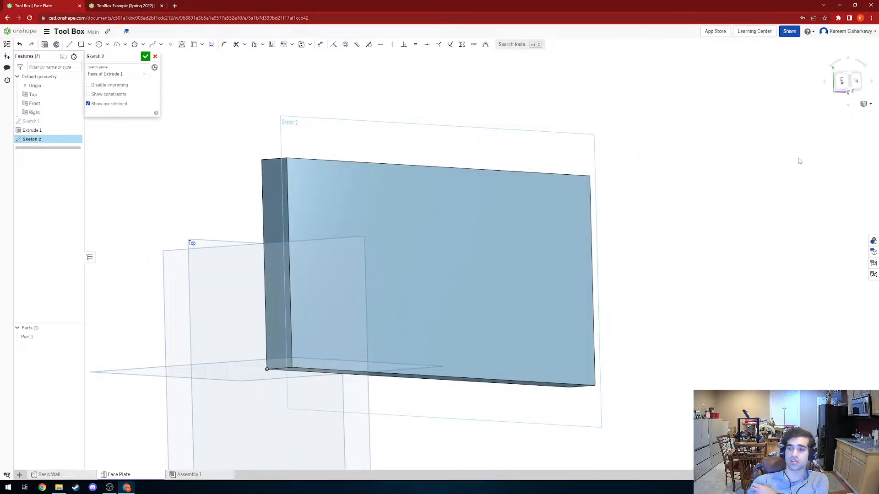
pyautogui.click(854, 84)
pyautogui.press('f')
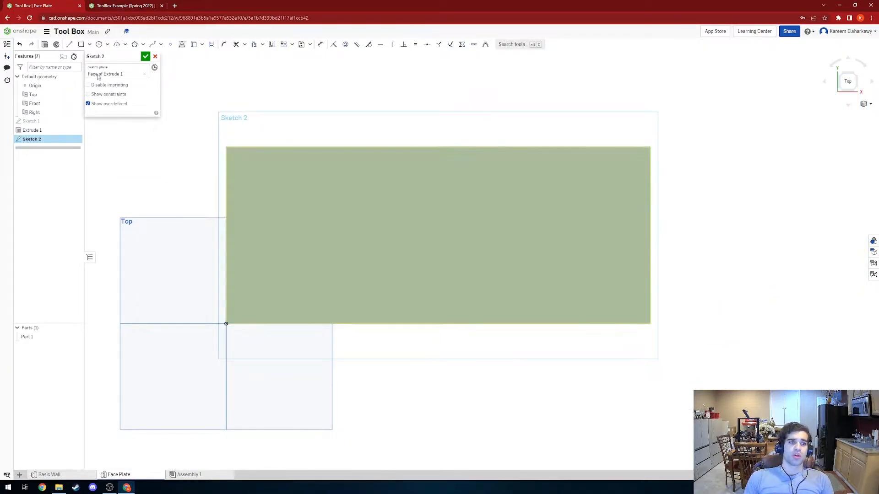
# Add the sketch text "Insert Name" in Open Sans within a wide text box on the wall's face
pyautogui.click(182, 45)
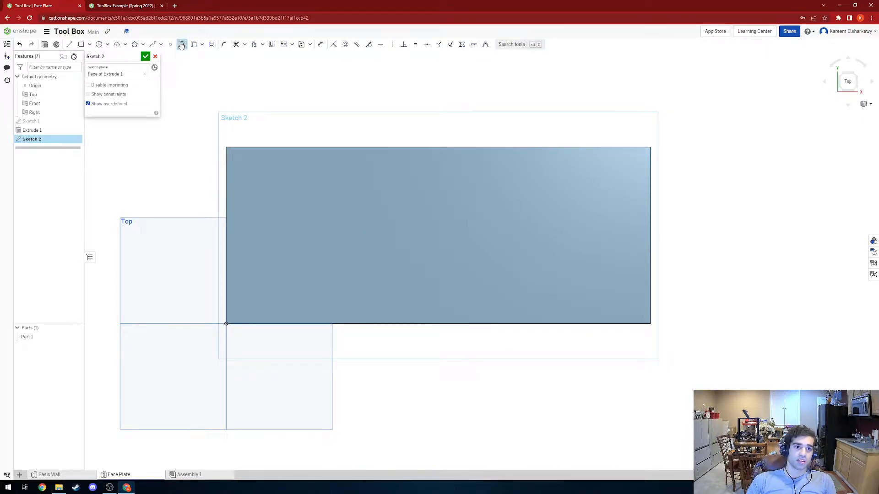
pyautogui.moveTo(510, 206); pyautogui.dragTo(575, 187)
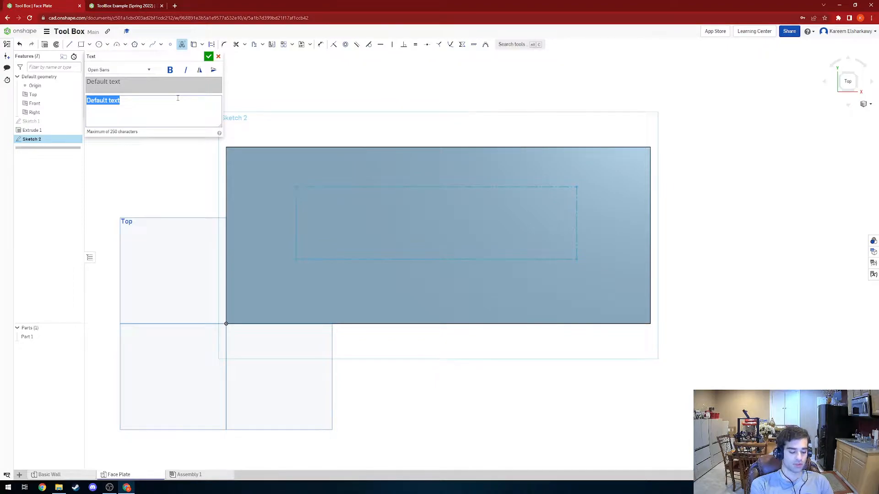
pyautogui.press('BackSpace')
pyautogui.write('sert Name')
pyautogui.press('Return')
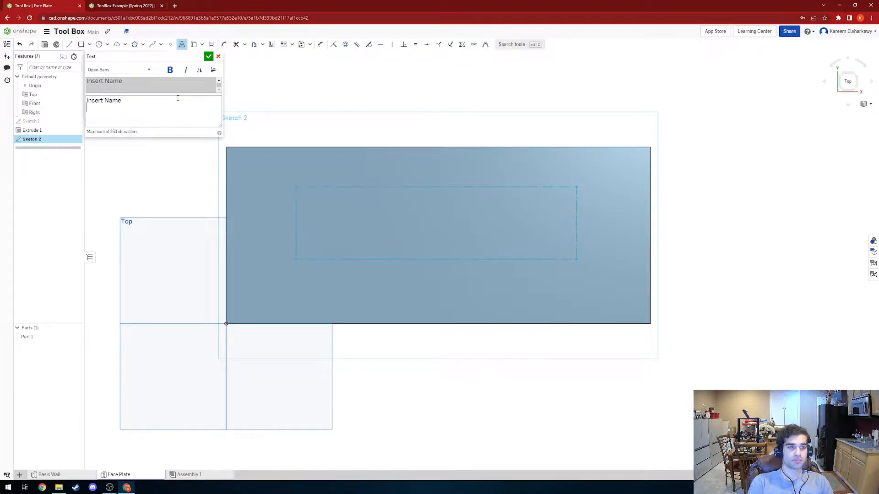
pyautogui.click(208, 56)
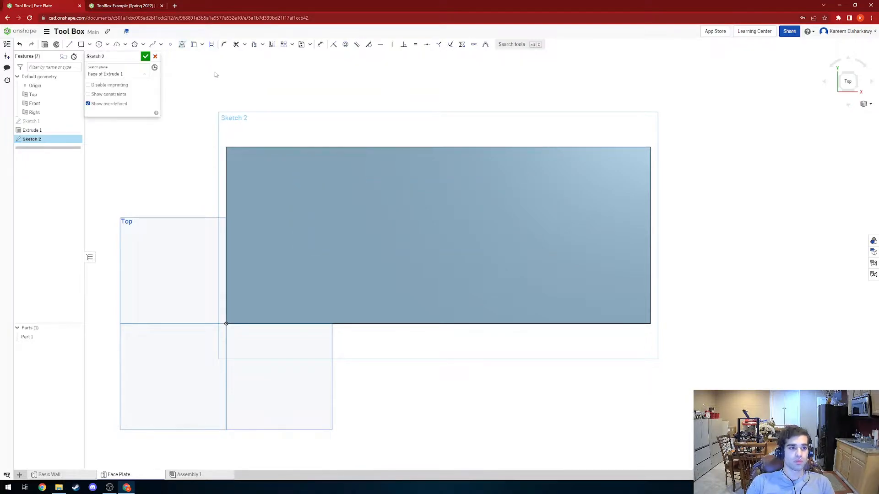
# Move the "Insert Name" text so it sits roughly centred across the wall's face
pyautogui.scroll(-5, 439, 215)
pyautogui.scroll(3, 470, 210)
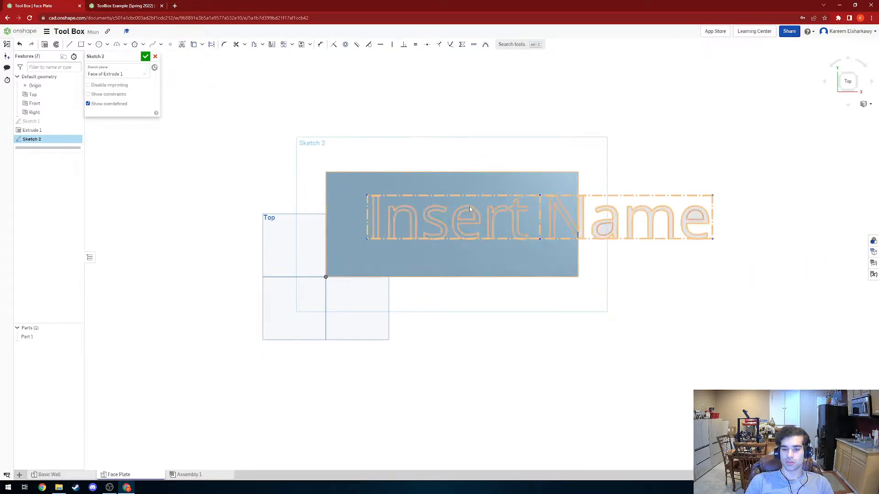
pyautogui.scroll(1, 467, 208)
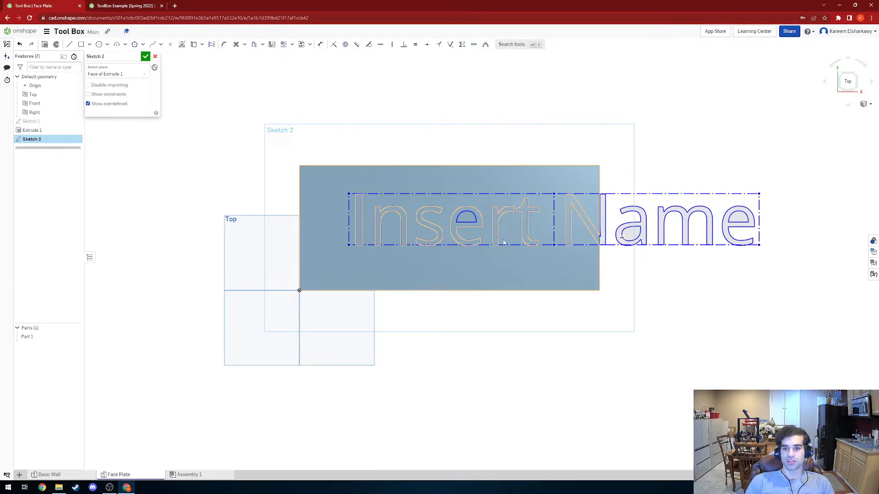
pyautogui.moveTo(480, 199)
pyautogui.mouseDown()
pyautogui.moveTo(335, 198)
pyautogui.moveTo(366, 206)
pyautogui.moveTo(471, 197)
pyautogui.moveTo(402, 195)
pyautogui.moveTo(421, 193)
pyautogui.mouseUp()
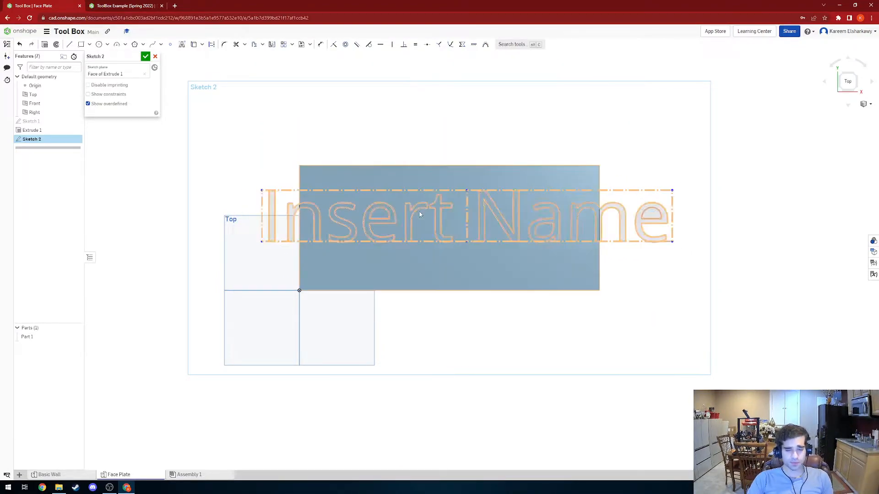
pyautogui.moveTo(676, 191); pyautogui.dragTo(650, 199)
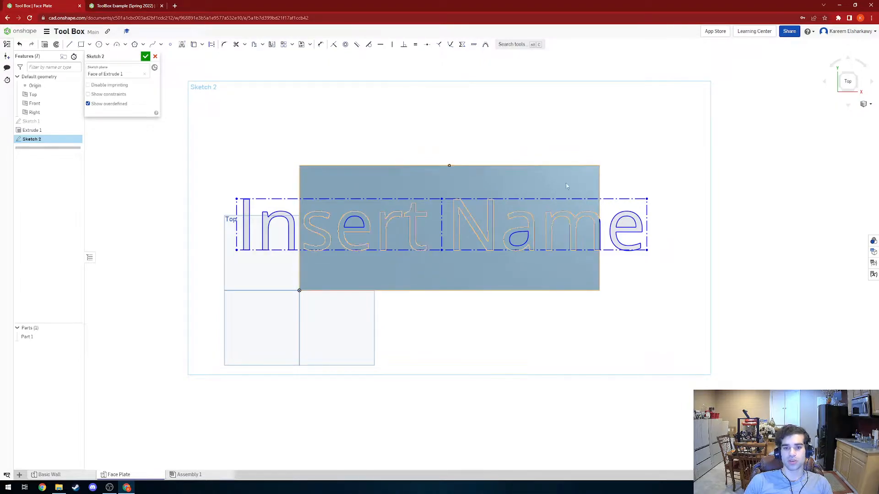
# Dimension the upper edge of the text frame and set its width to 10 in
pyautogui.click(320, 45)
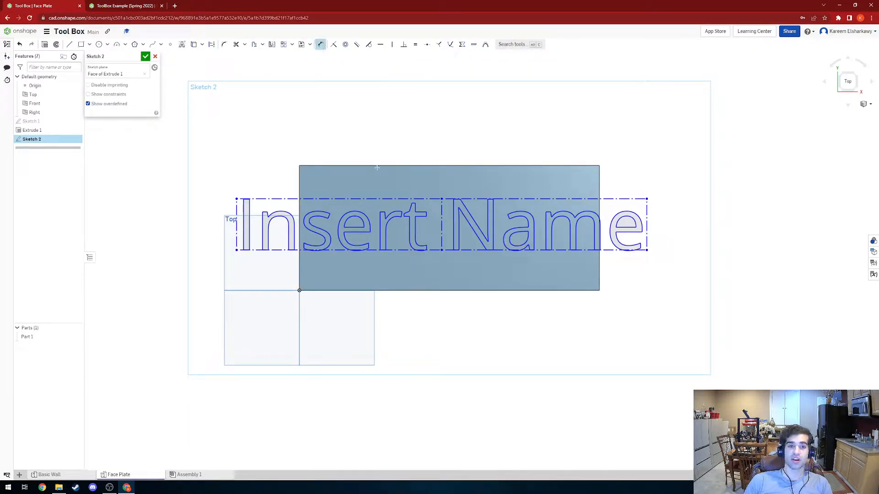
pyautogui.click(427, 200)
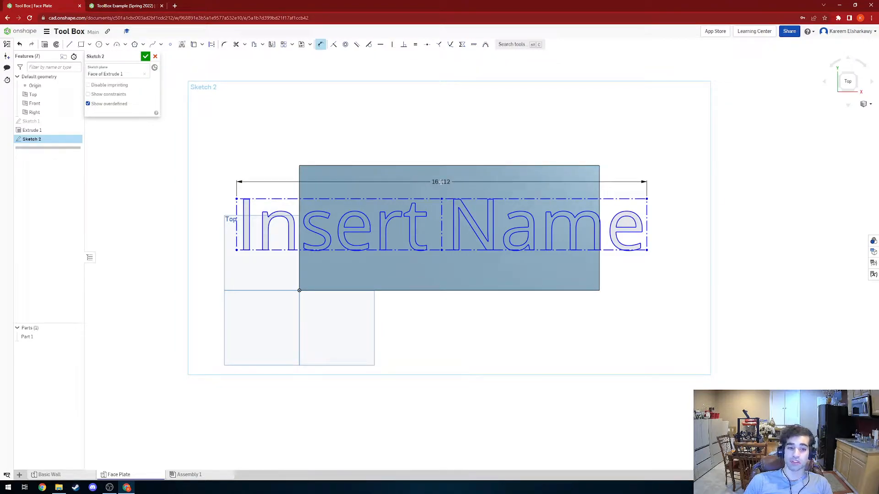
pyautogui.click(441, 182)
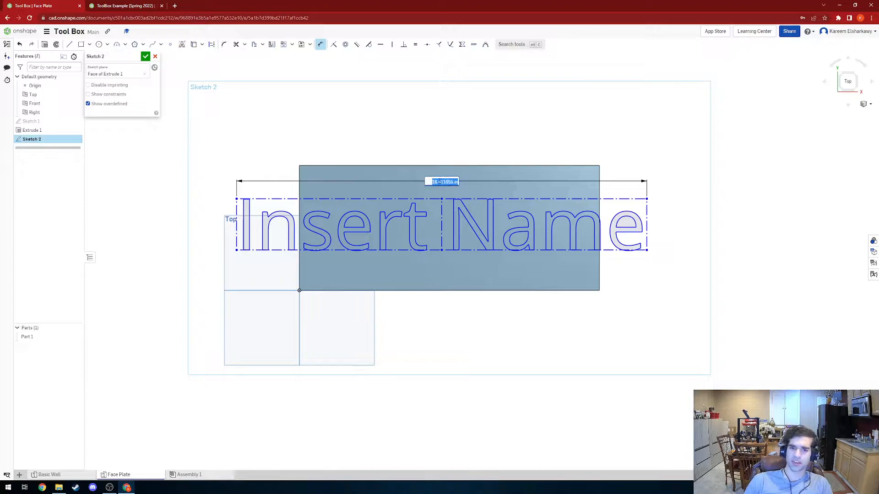
pyautogui.press('BackSpace')
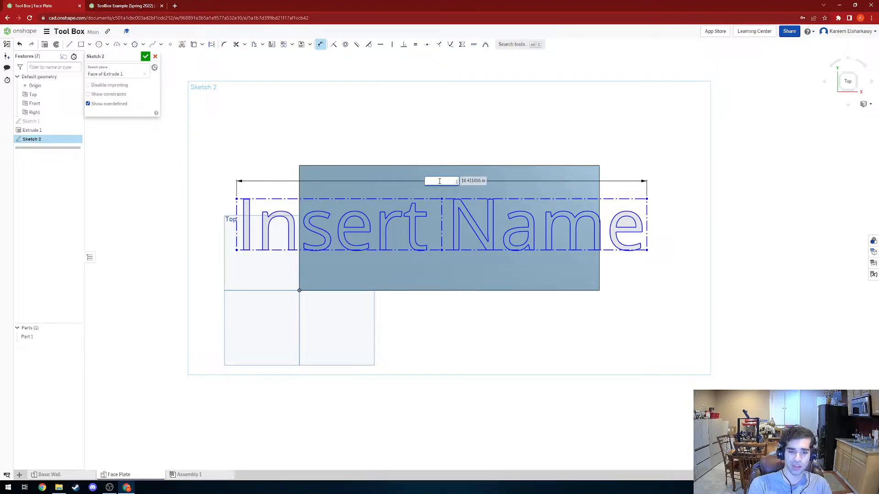
pyautogui.press('Return')
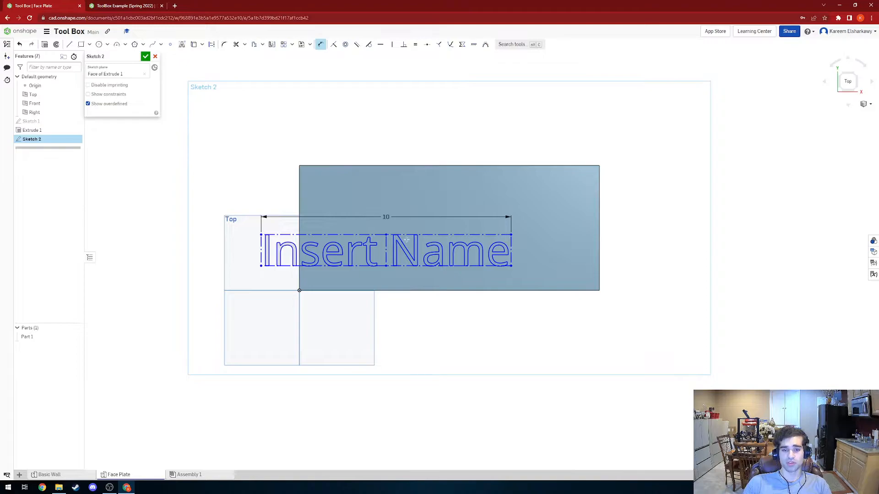
# Move the resized text so its whole frame lies within the wall's face, near the middle
pyautogui.press('Escape')
pyautogui.moveTo(408, 239); pyautogui.dragTo(437, 244)
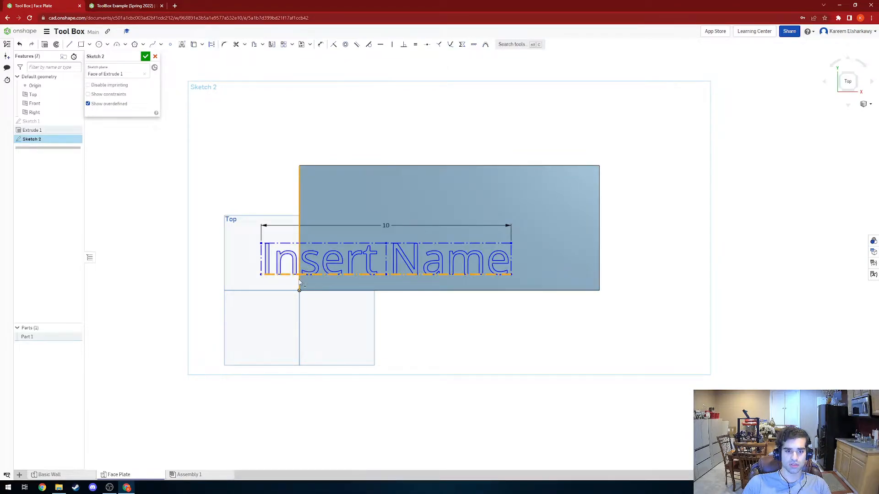
pyautogui.click(402, 372)
pyautogui.moveTo(405, 244); pyautogui.dragTo(455, 224)
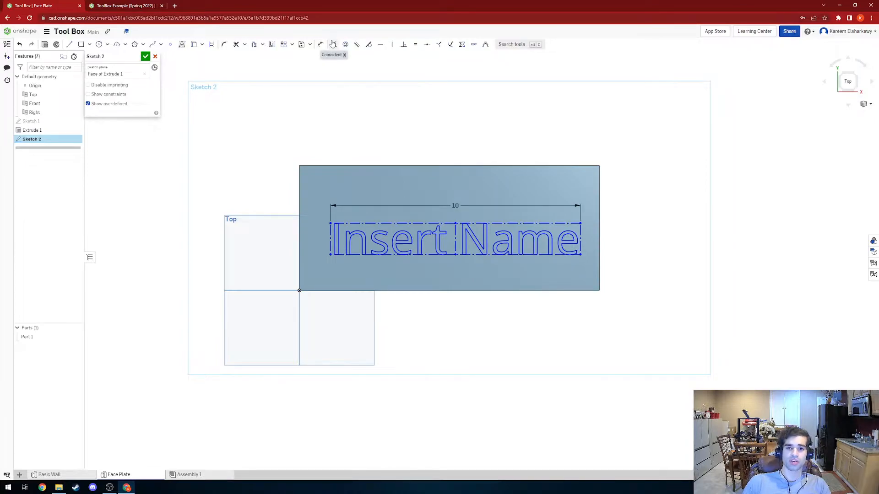
# Place a point midway on the text frame's centre line and align it vertically with the midpoint of the wall's upper long edge
pyautogui.click(170, 47)
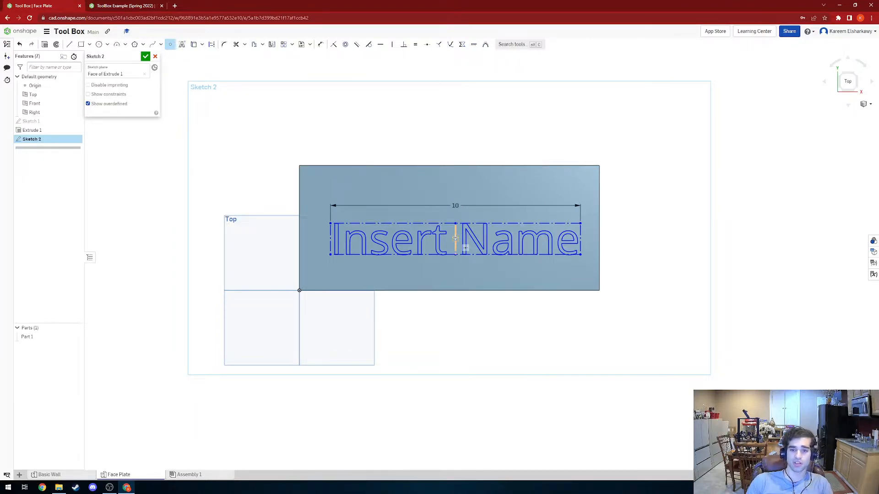
pyautogui.scroll(3, 455, 238)
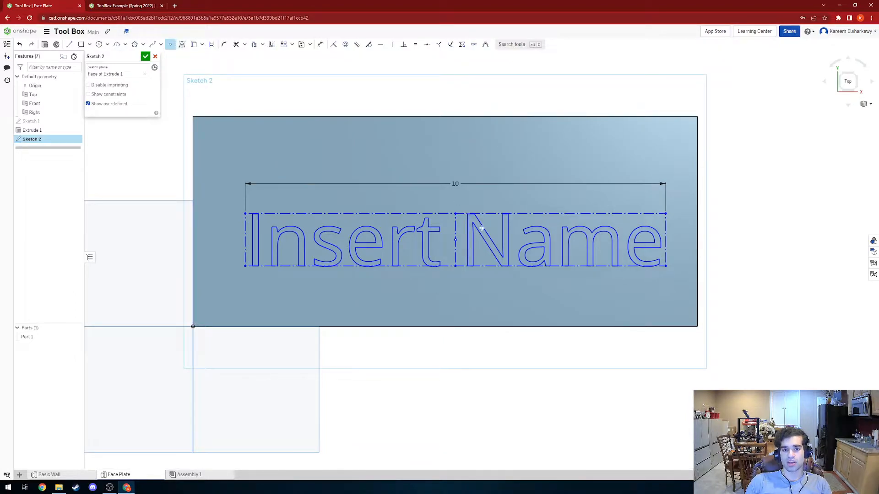
pyautogui.moveTo(455, 240)
pyautogui.mouseDown()
pyautogui.moveTo(463, 238)
pyautogui.moveTo(450, 232)
pyautogui.mouseUp()
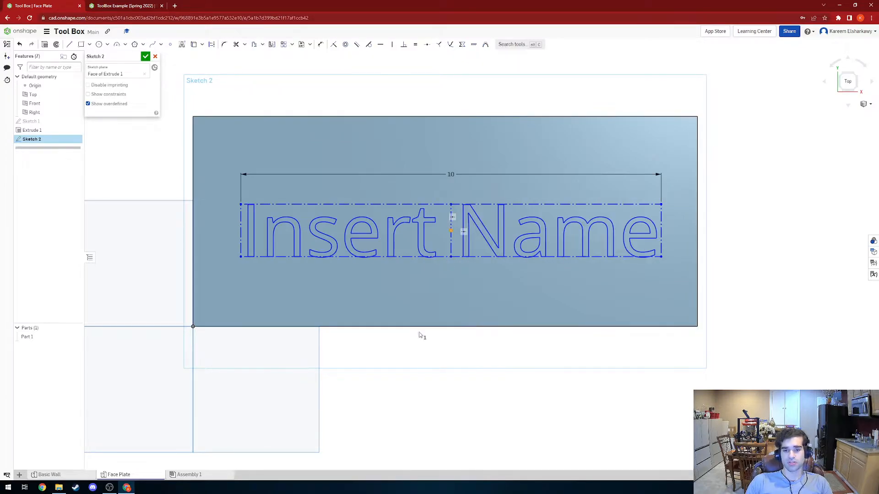
pyautogui.click(445, 116)
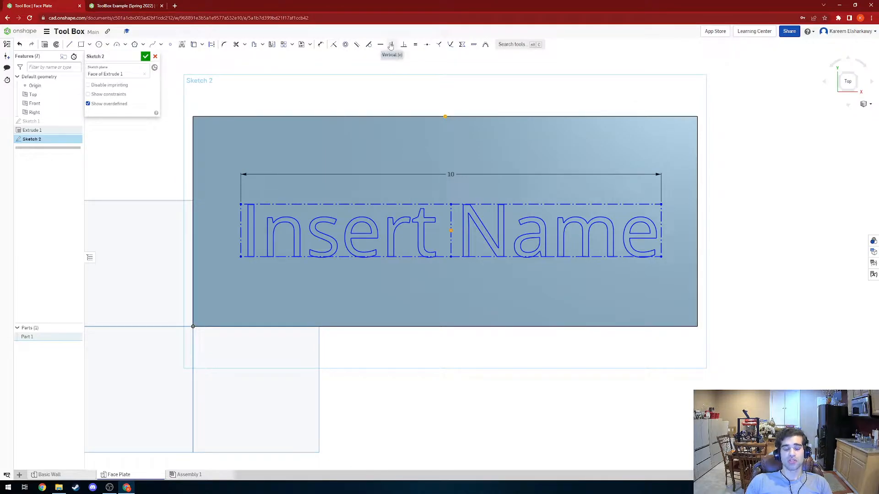
pyautogui.click(390, 45)
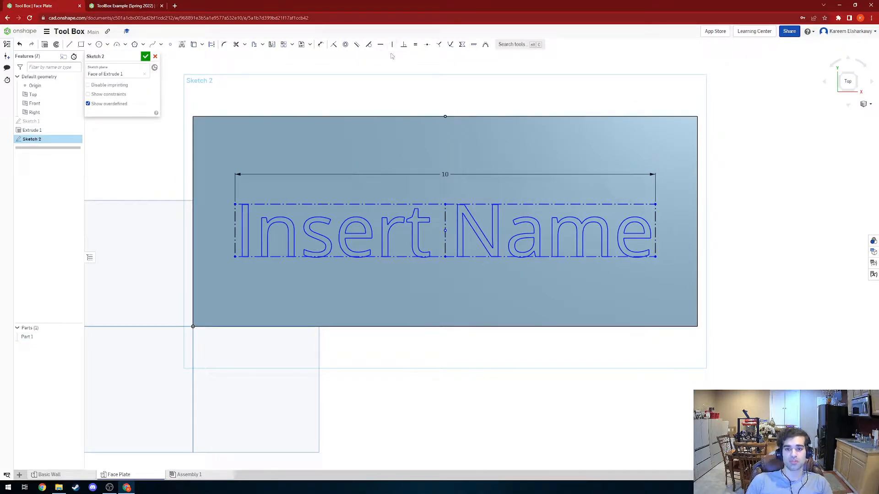
# Constrain the text's centre point horizontally to the midpoint of the wall's short edge farthest from the origin
pyautogui.click(445, 231)
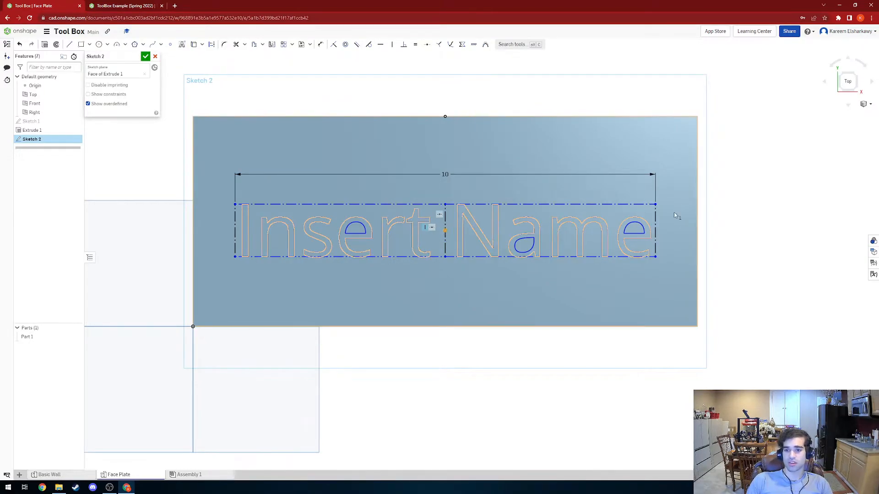
pyautogui.click(697, 222)
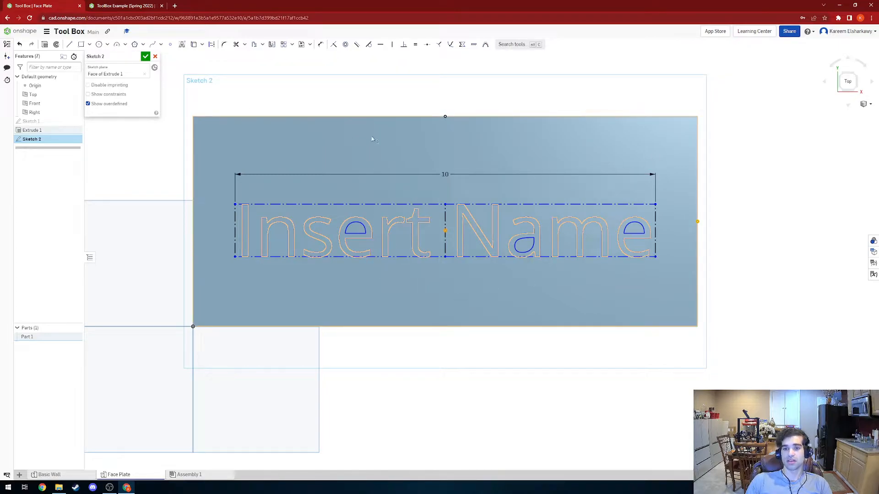
pyautogui.click(379, 48)
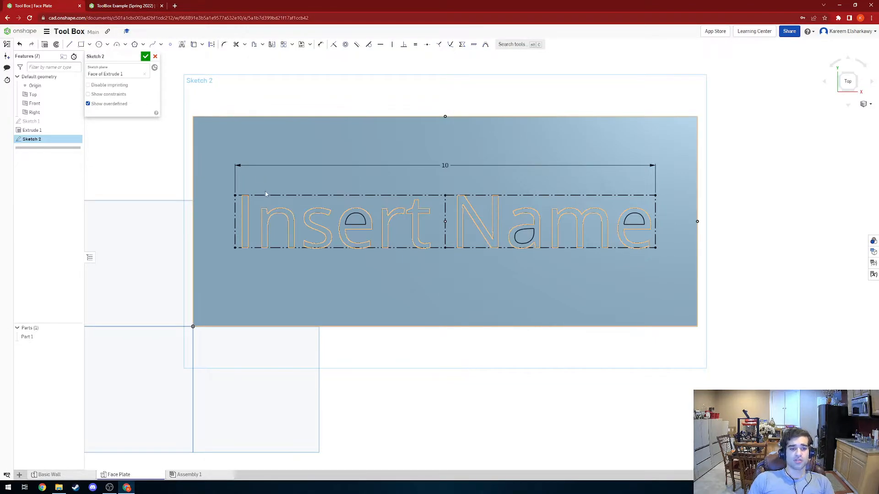
pyautogui.moveTo(257, 195)
pyautogui.mouseDown()
pyautogui.moveTo(270, 155)
pyautogui.moveTo(322, 166)
pyautogui.mouseUp()
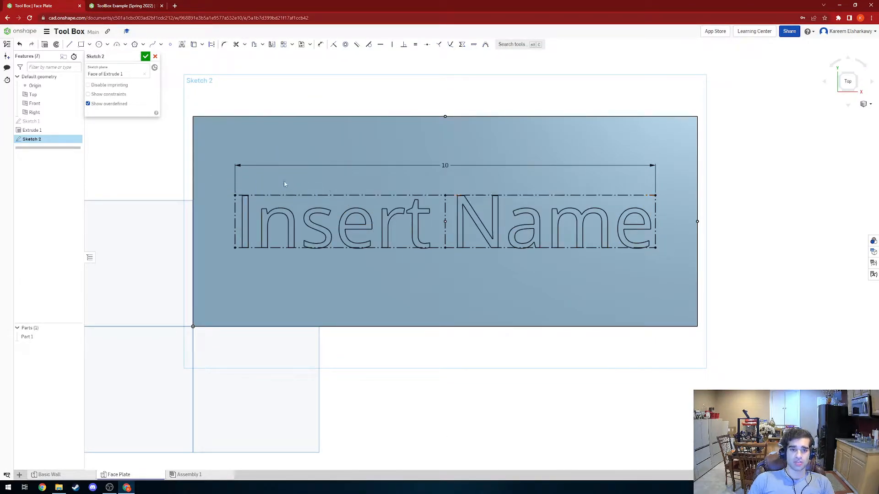
# Extrude the name text as a Remove cut into the face plate with a blind depth of 1/4 in
pyautogui.click(45, 46)
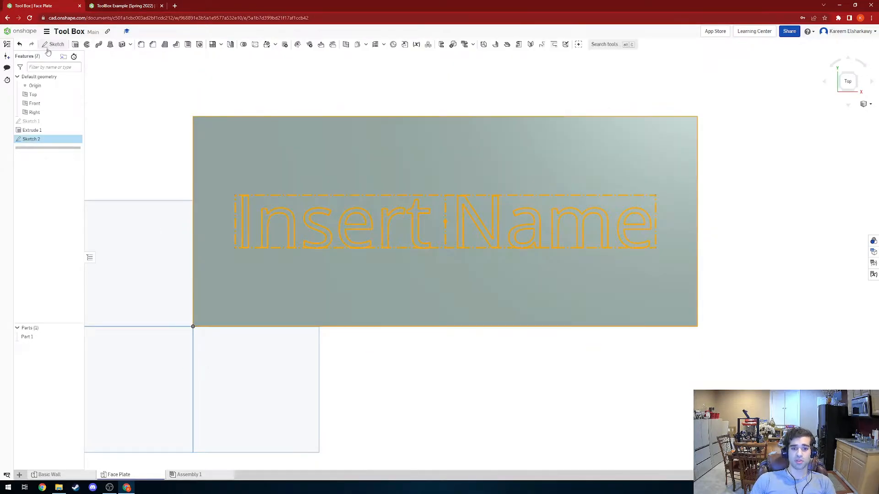
pyautogui.moveTo(354, 381); pyautogui.dragTo(385, 400, button='right')
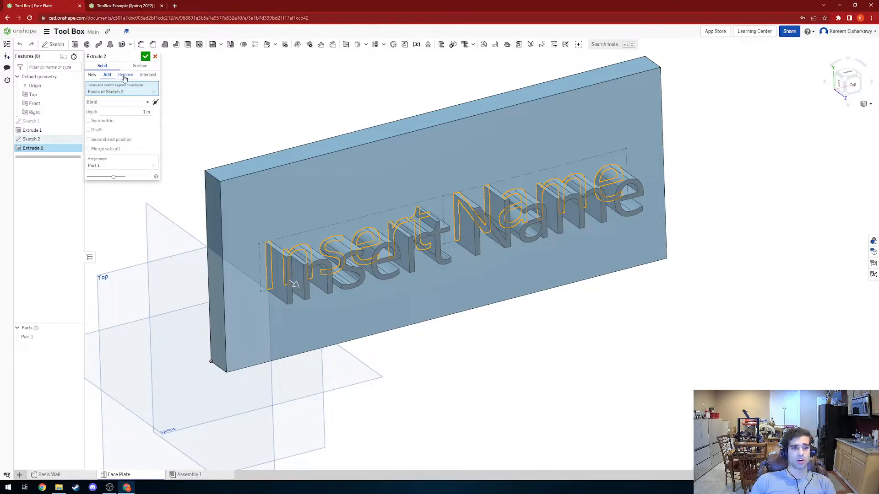
pyautogui.click(125, 75)
pyautogui.moveTo(276, 198); pyautogui.dragTo(321, 224, button='right')
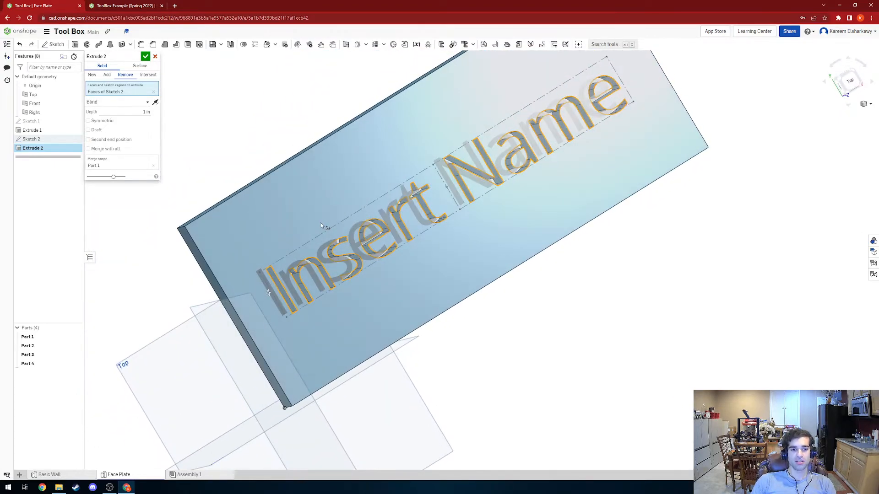
pyautogui.click(126, 112)
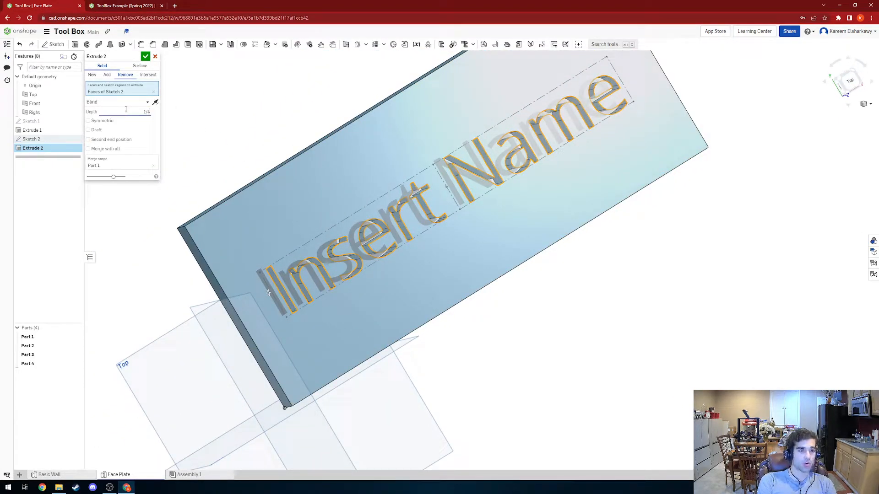
pyautogui.press('Return')
pyautogui.moveTo(394, 169)
pyautogui.mouseDown(button='right')
pyautogui.moveTo(421, 155)
pyautogui.moveTo(454, 197)
pyautogui.moveTo(429, 256)
pyautogui.mouseUp(button='right')
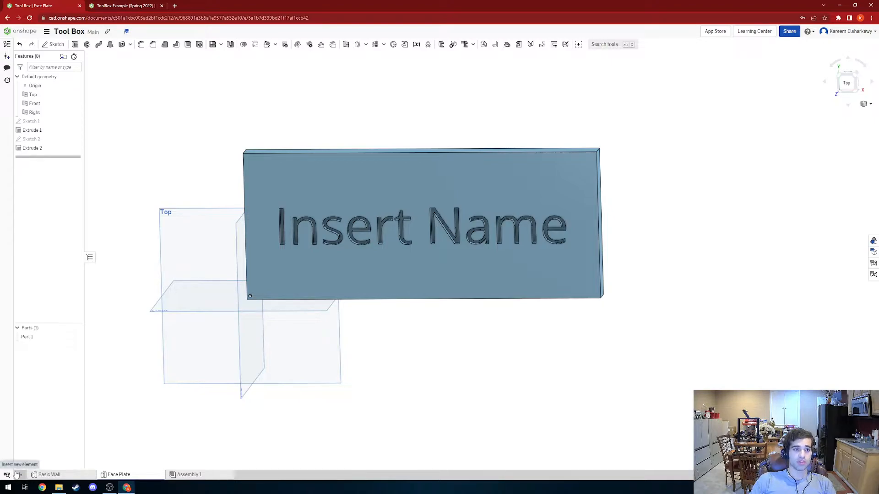
# Check the Sides part in the ToolBox Example document, and add a new Part Studio to the Tool Box document
pyautogui.click(116, 5)
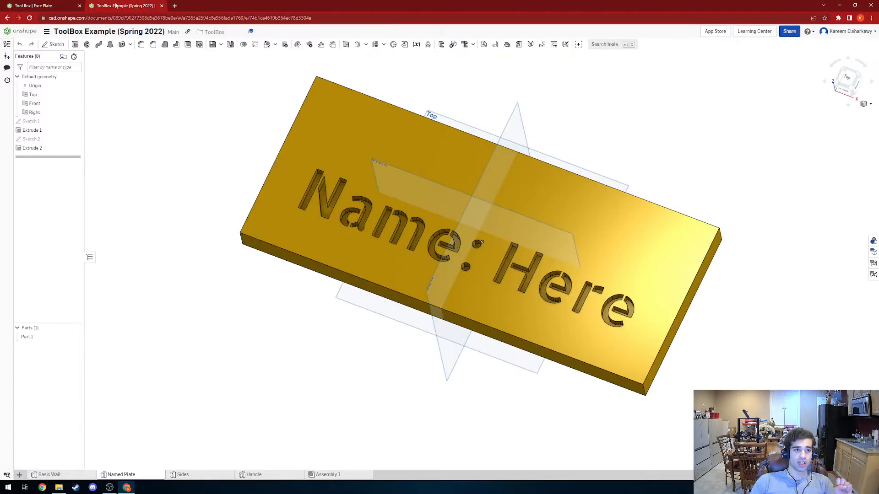
pyautogui.click(221, 476)
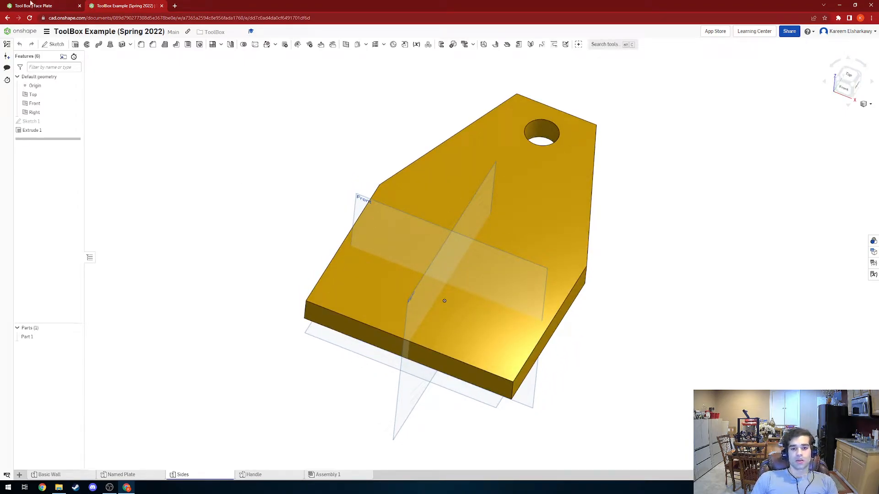
pyautogui.click(30, 6)
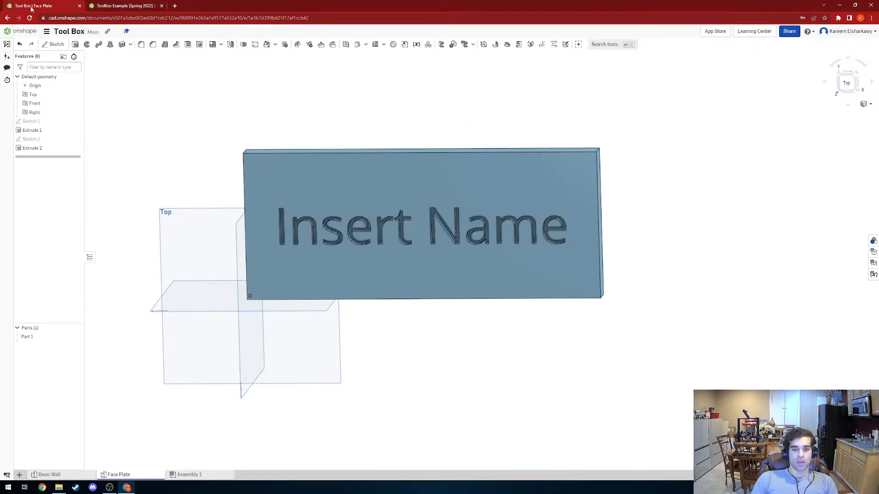
pyautogui.click(20, 474)
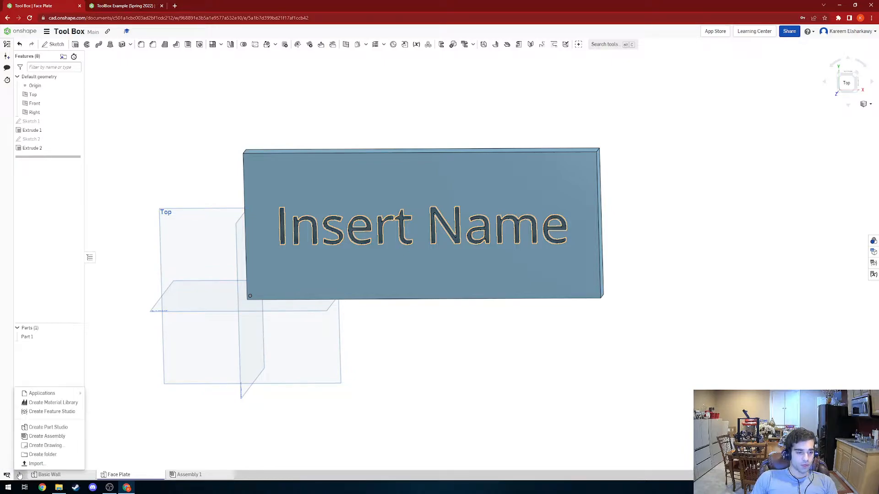
pyautogui.click(43, 428)
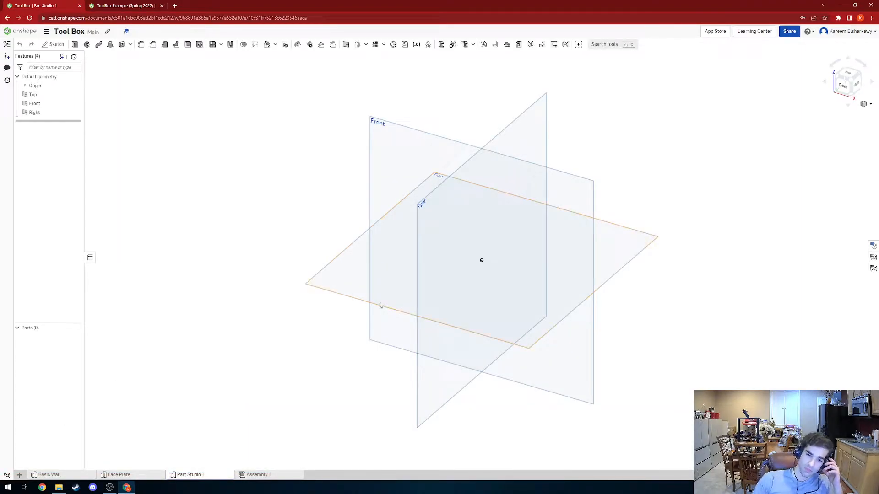
# Start a sketch on the Top plane and draw a corner rectangle from the origin, about 3.9 by 2.9 in
pyautogui.click(849, 73)
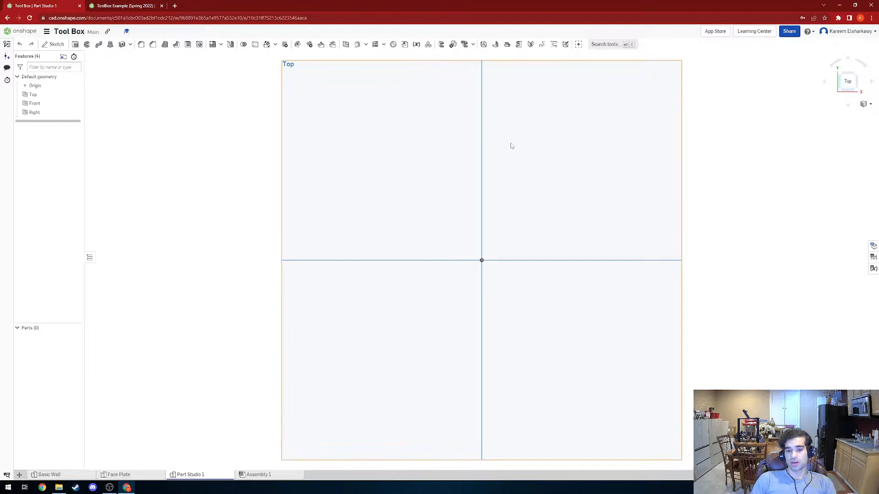
pyautogui.click(53, 44)
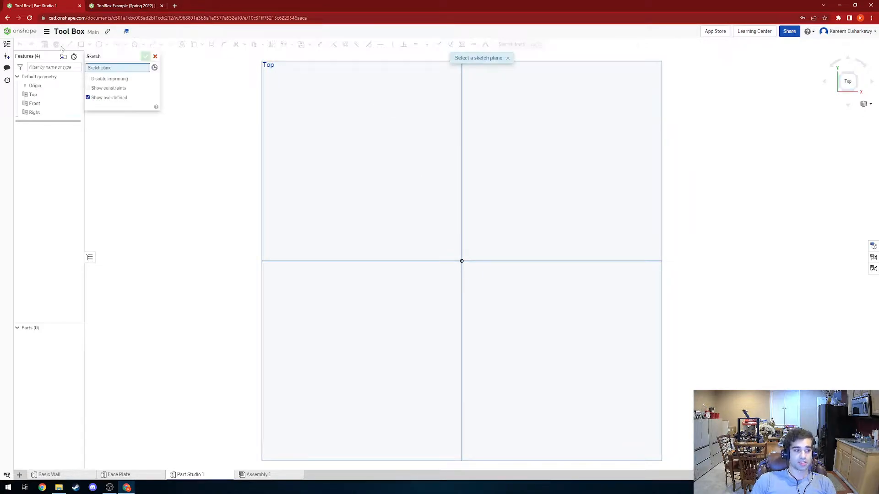
pyautogui.click(315, 127)
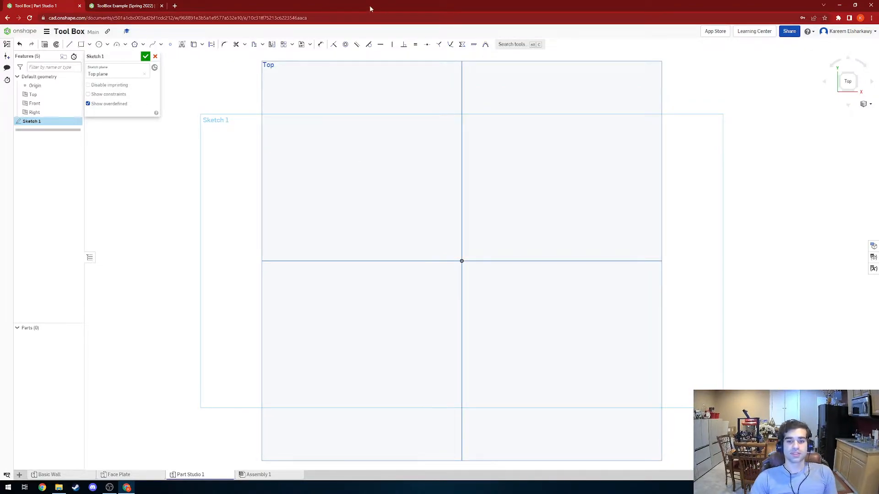
pyautogui.click(81, 45)
pyautogui.moveTo(485, 245); pyautogui.dragTo(380, 284, button='middle')
pyautogui.click(359, 300)
pyautogui.click(618, 107)
pyautogui.moveTo(477, 143)
pyautogui.mouseDown(button='middle')
pyautogui.moveTo(473, 191)
pyautogui.moveTo(445, 221)
pyautogui.mouseUp(button='middle')
pyautogui.scroll(-2, 473, 190)
pyautogui.scroll(-2, 472, 191)
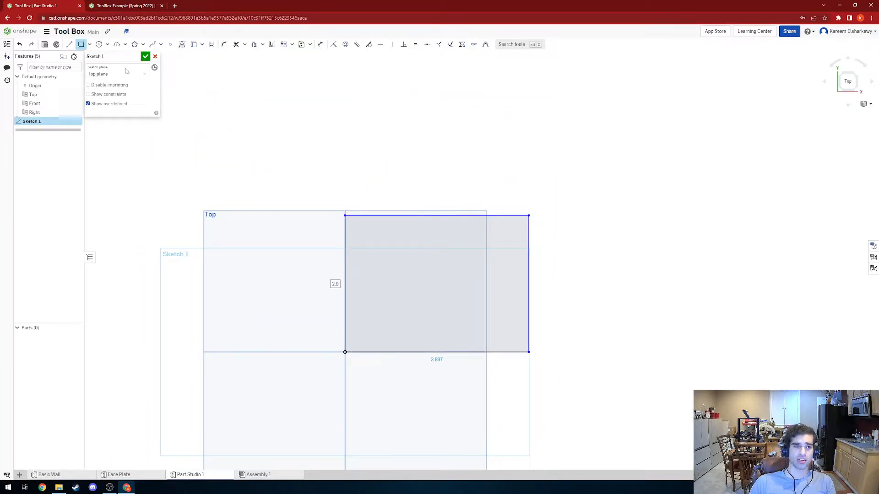
# Draw a vertical construction line about 4.8 in long from the midpoint of the rectangle's lower edge up past its upper edge
pyautogui.click(70, 45)
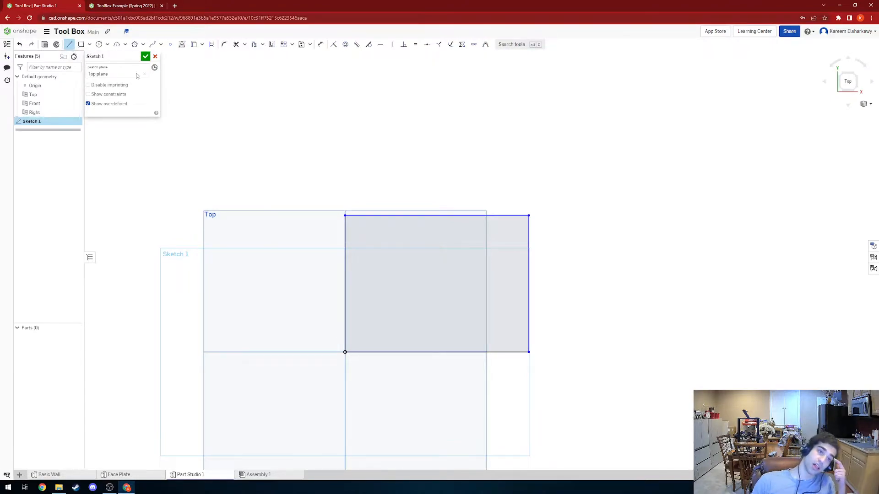
pyautogui.click(212, 45)
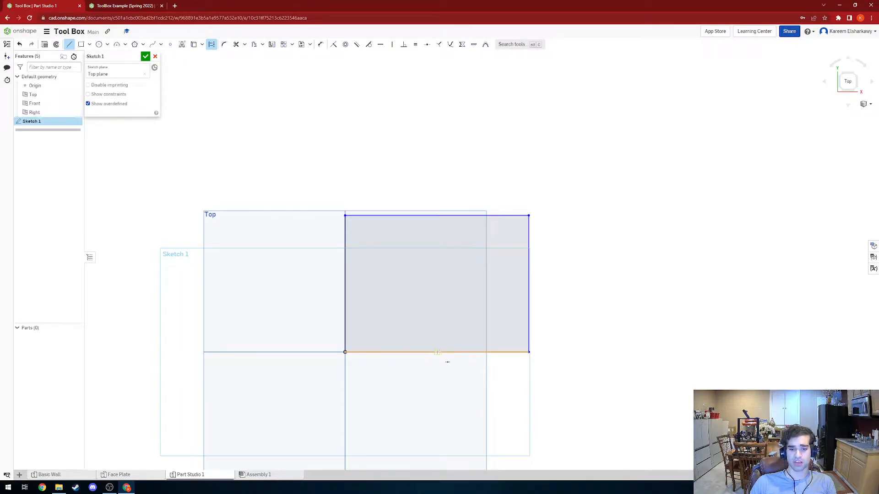
pyautogui.click(437, 352)
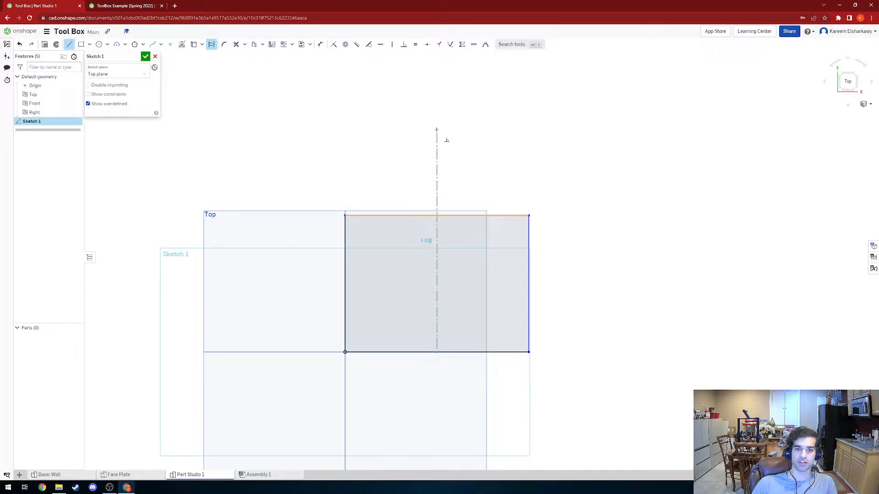
pyautogui.click(437, 125)
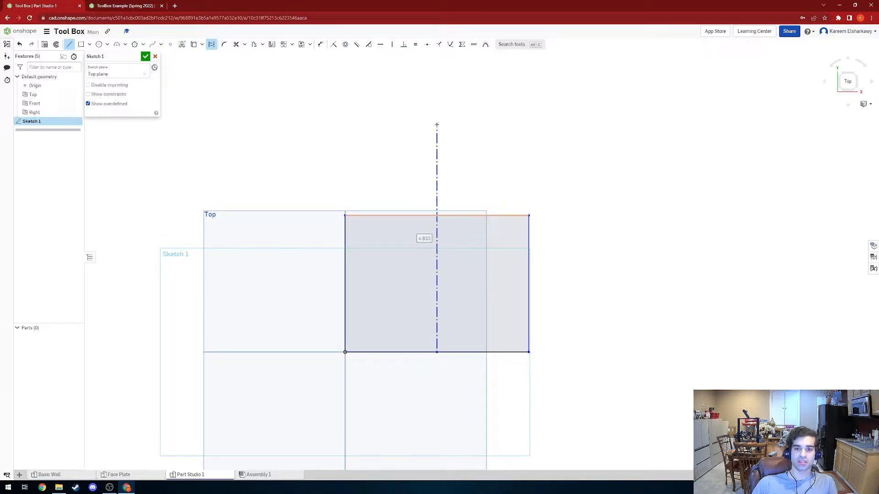
pyautogui.press('Escape')
# Shift the construction line sideways to adjust the rectangle's width, and extend the line's upper end farther above the rectangle
pyautogui.moveTo(441, 152)
pyautogui.mouseDown()
pyautogui.moveTo(450, 152)
pyautogui.moveTo(439, 152)
pyautogui.mouseUp()
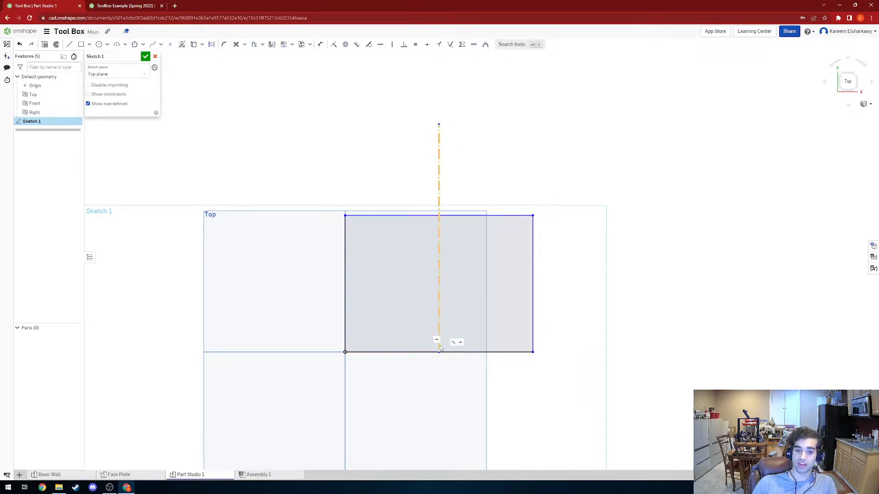
pyautogui.moveTo(439, 164)
pyautogui.mouseDown()
pyautogui.moveTo(461, 164)
pyautogui.moveTo(433, 165)
pyautogui.mouseUp()
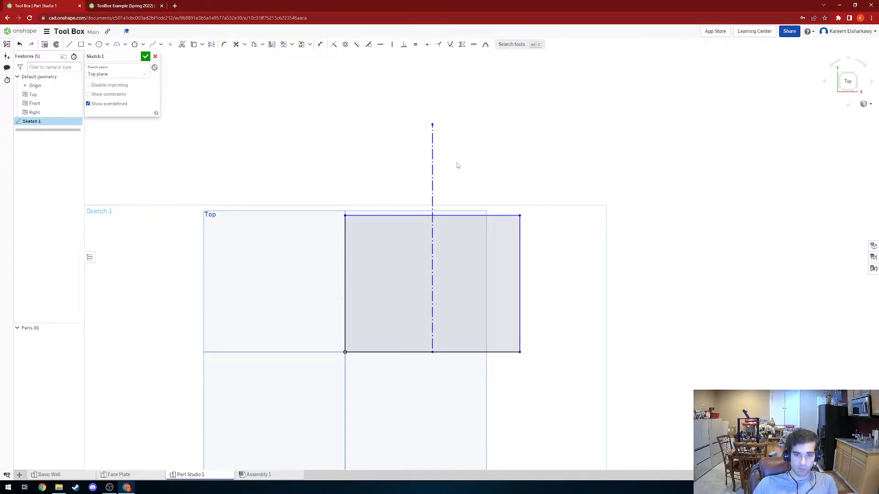
pyautogui.moveTo(433, 116); pyautogui.dragTo(433, 97)
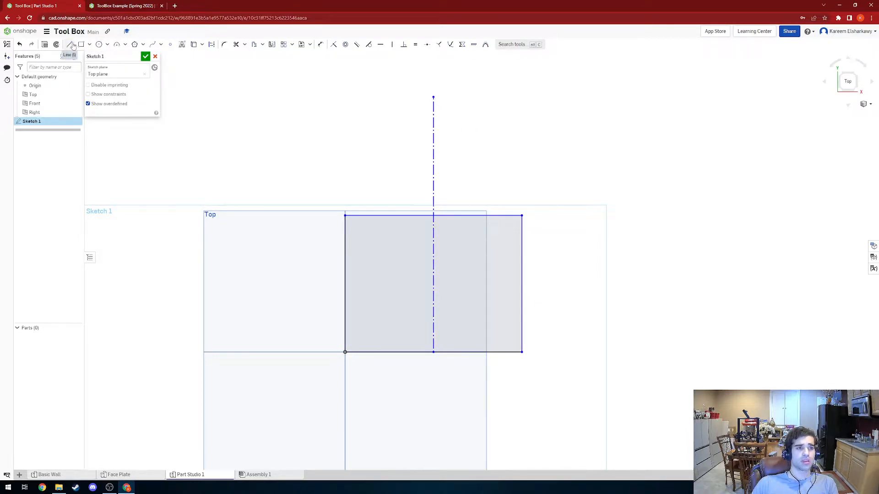
# Draw a short horizontal line through the construction line's upper end, and move its free end slightly inward and down
pyautogui.click(71, 45)
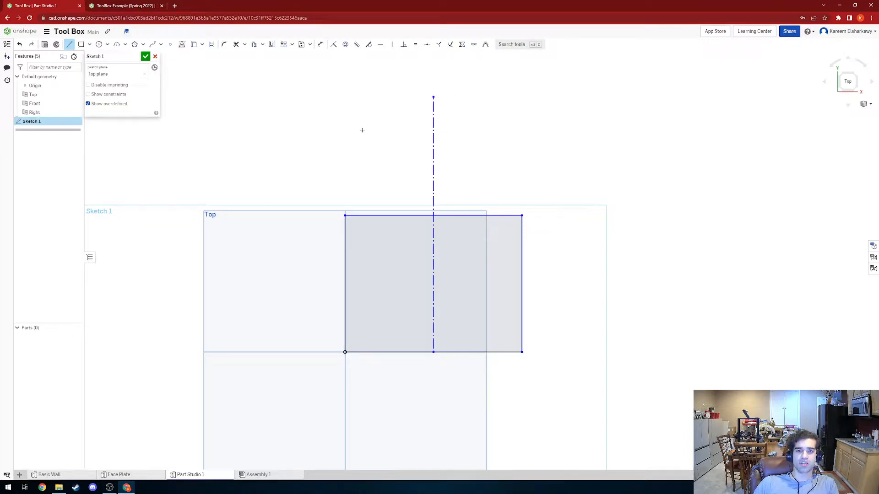
pyautogui.click(391, 97)
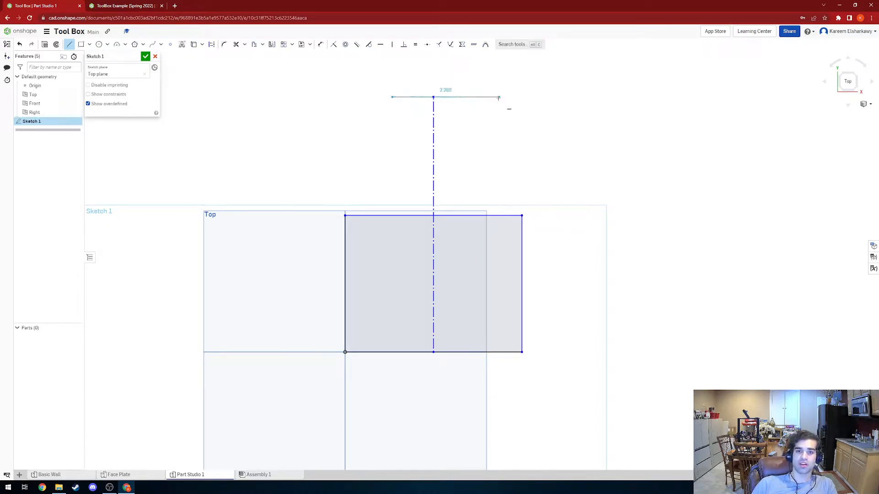
pyautogui.click(476, 96)
pyautogui.press('Escape')
pyautogui.moveTo(479, 103)
pyautogui.mouseDown()
pyautogui.moveTo(475, 148)
pyautogui.moveTo(476, 88)
pyautogui.moveTo(460, 131)
pyautogui.moveTo(479, 103)
pyautogui.moveTo(466, 98)
pyautogui.moveTo(469, 110)
pyautogui.mouseUp()
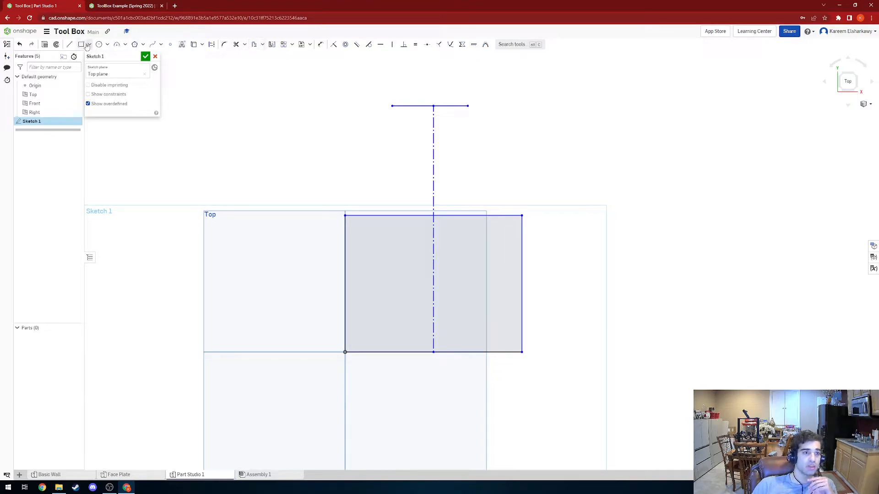
# Connect both upper corners of the rectangle to the matching ends of the short horizontal line with slanted lines
pyautogui.click(70, 44)
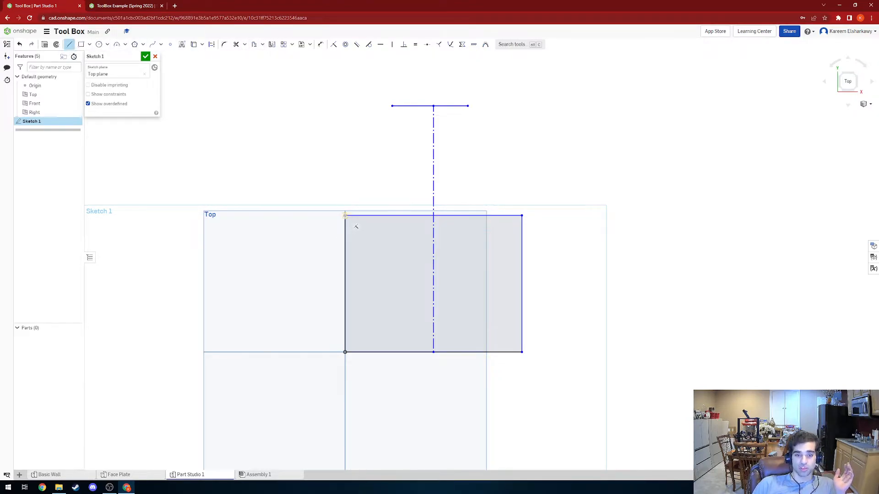
pyautogui.click(345, 215)
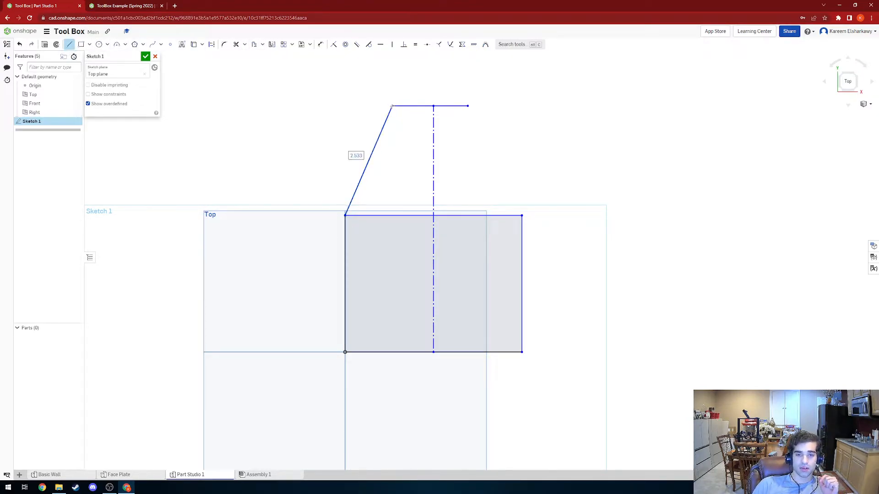
pyautogui.click(468, 105)
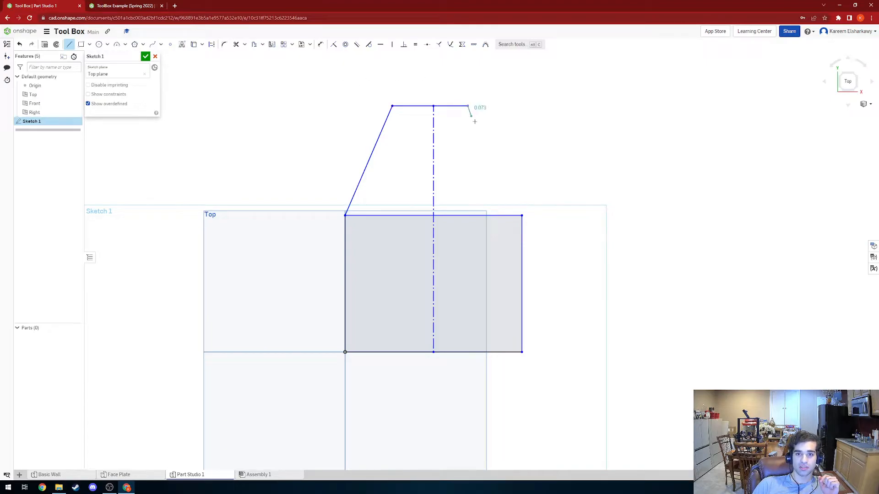
pyautogui.click(522, 215)
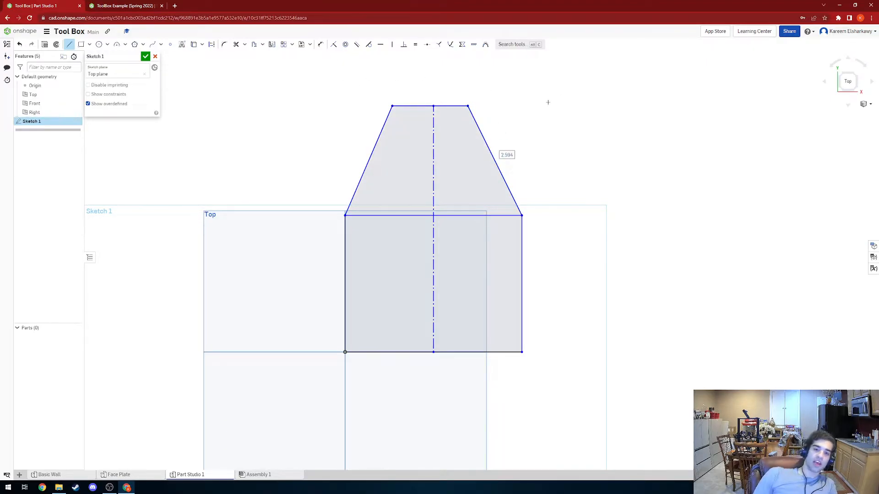
pyautogui.press('Escape')
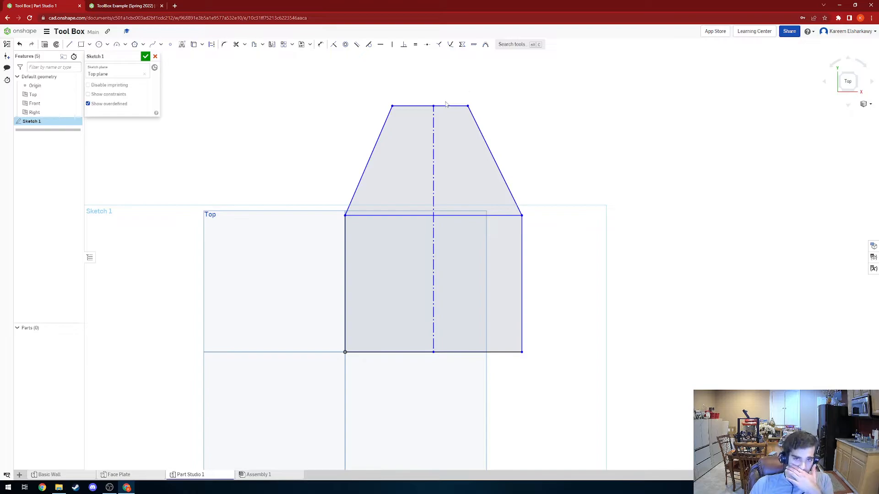
# Make the two slanted lines symmetric about the vertical construction line, and lower the profile's upper edge slightly
pyautogui.click(474, 116)
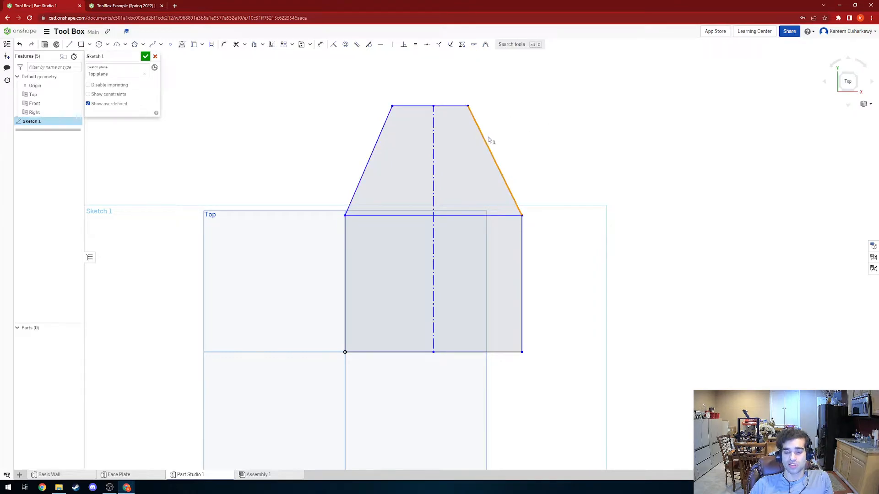
pyautogui.scroll(1, 488, 138)
pyautogui.click(365, 120)
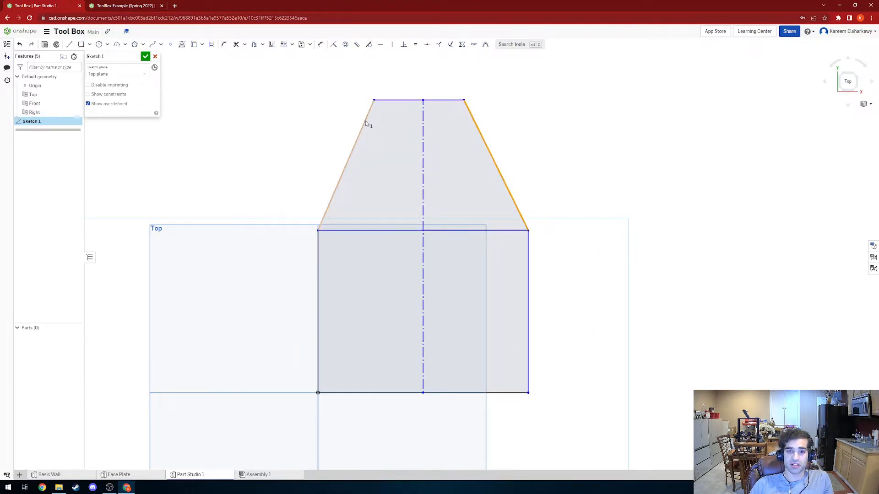
pyautogui.click(423, 132)
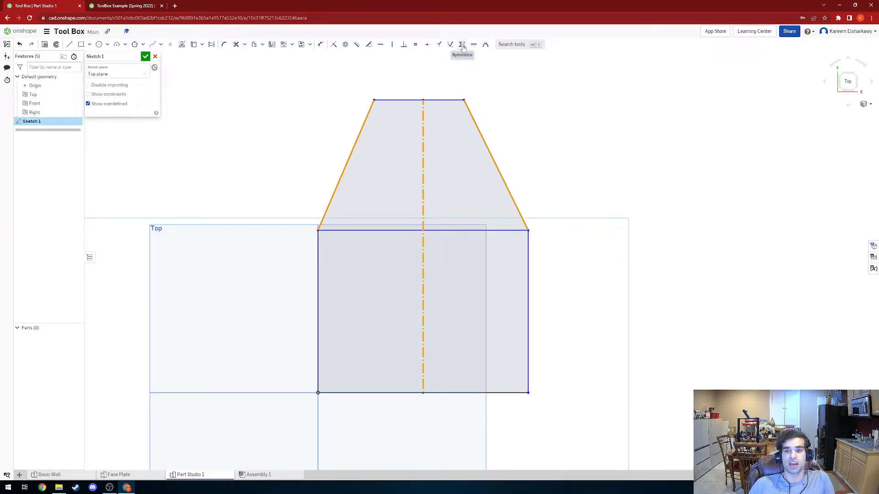
pyautogui.click(463, 45)
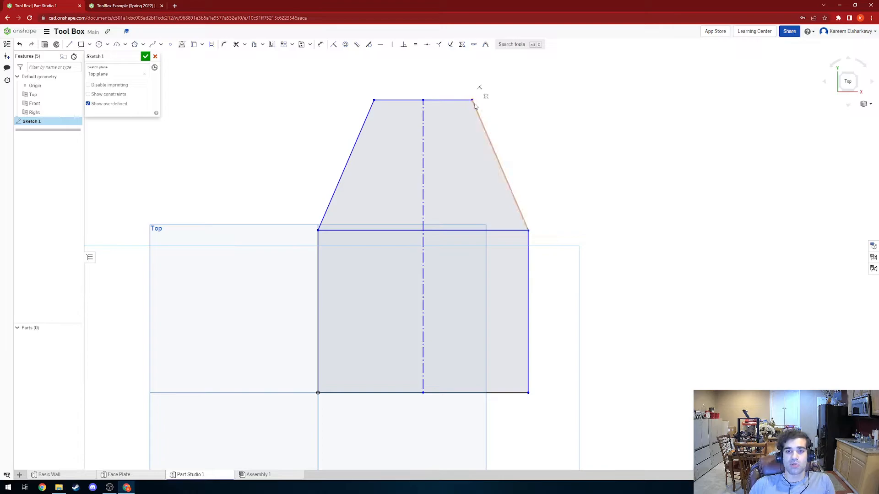
pyautogui.moveTo(473, 101)
pyautogui.mouseDown()
pyautogui.moveTo(524, 101)
pyautogui.moveTo(449, 122)
pyautogui.moveTo(505, 215)
pyautogui.moveTo(489, 110)
pyautogui.moveTo(469, 115)
pyautogui.moveTo(472, 107)
pyautogui.mouseUp()
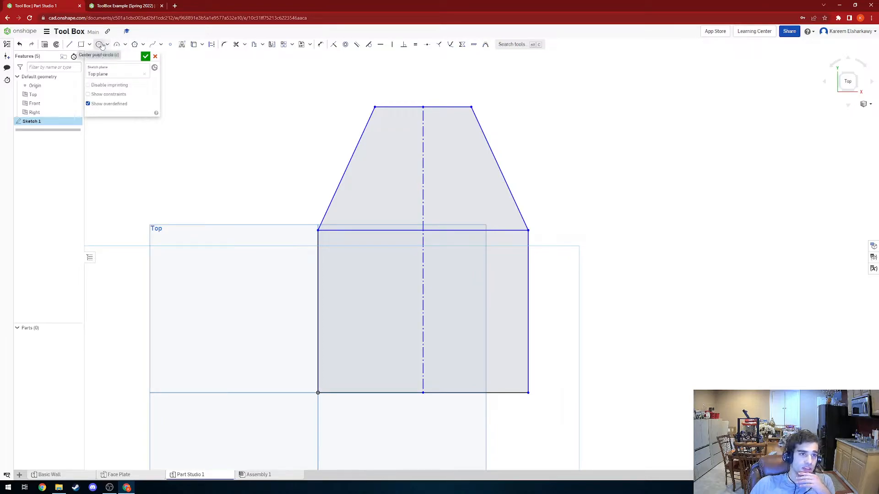
# Draw a circle about 0.7 in across, centered on the vertical construction line just below the profile's upper edge
pyautogui.click(100, 44)
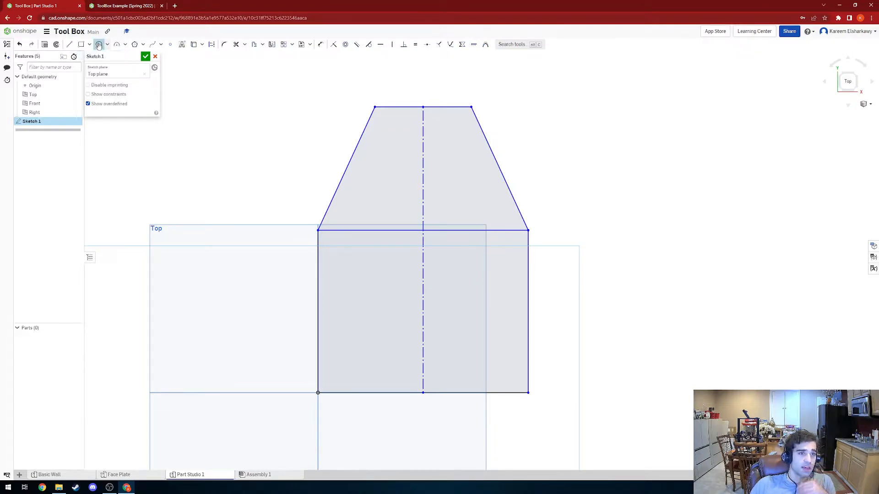
pyautogui.click(424, 134)
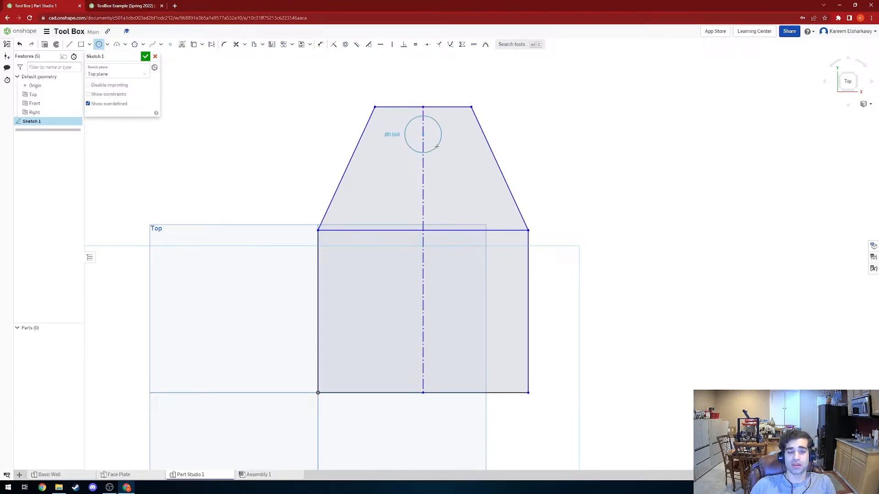
pyautogui.click(436, 146)
pyautogui.press('Escape')
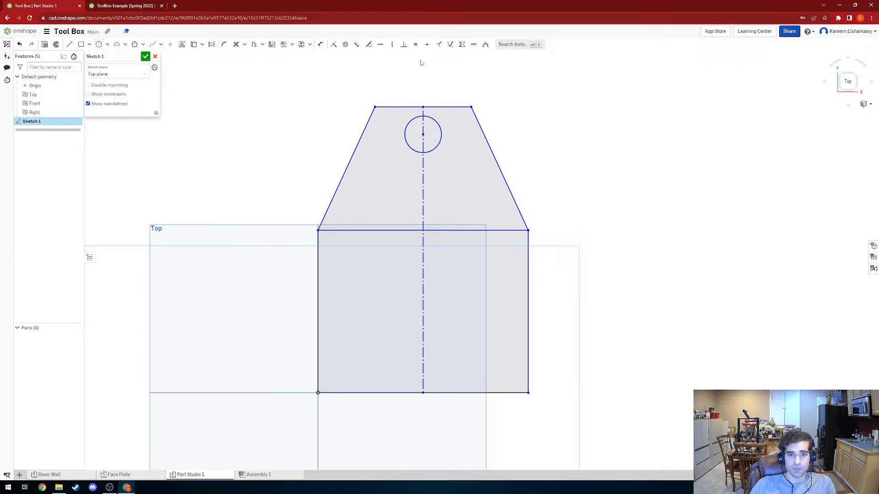
pyautogui.scroll(-3, 452, 115)
pyautogui.scroll(1, 453, 110)
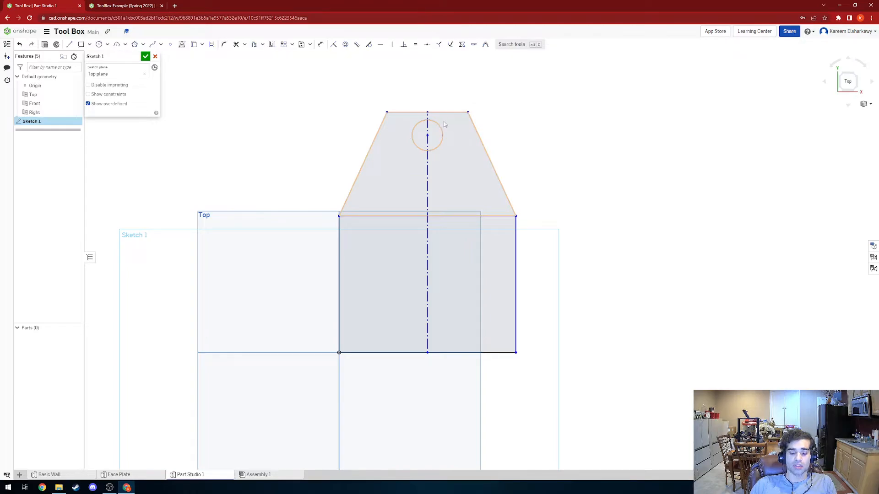
# Dimension the lower rectangle to a width of 6.5 in and a height of 5 in
pyautogui.click(320, 46)
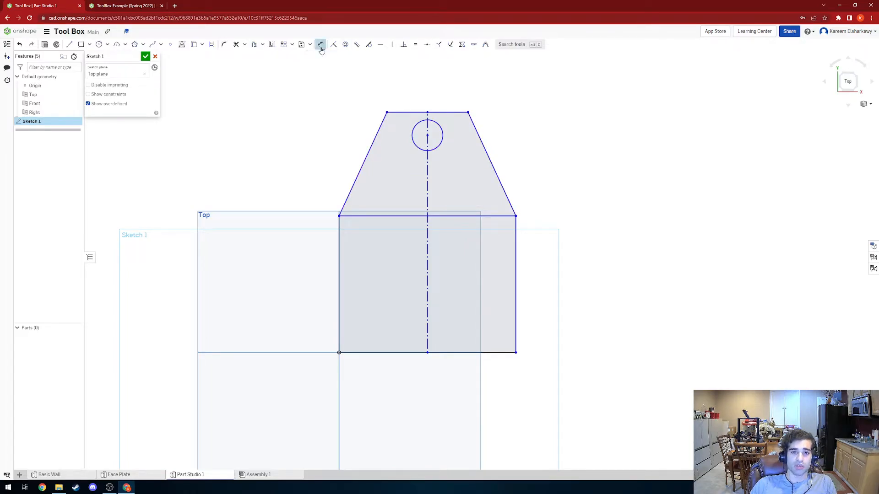
pyautogui.click(460, 353)
pyautogui.click(460, 394)
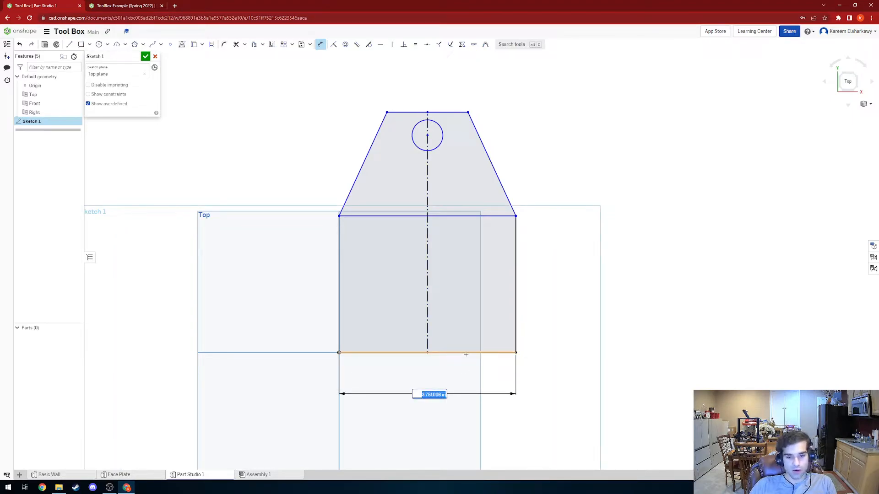
pyautogui.write('6.5')
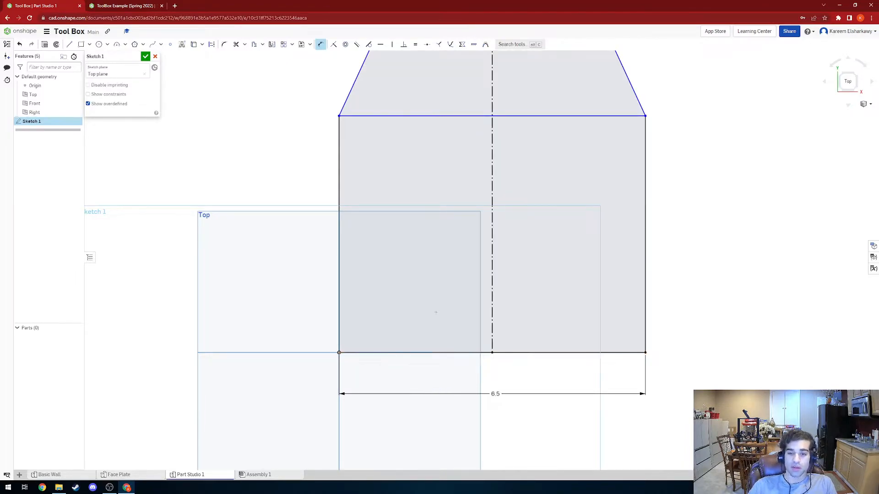
pyautogui.scroll(-5, 444, 315)
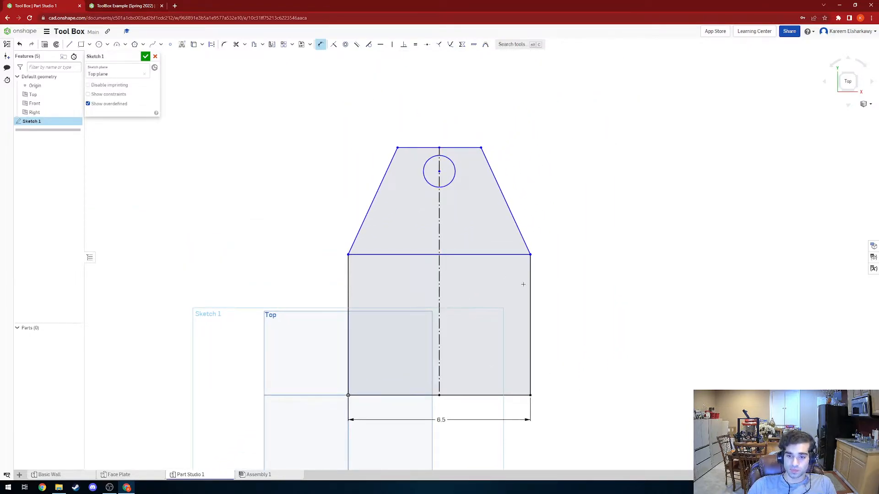
pyautogui.click(530, 285)
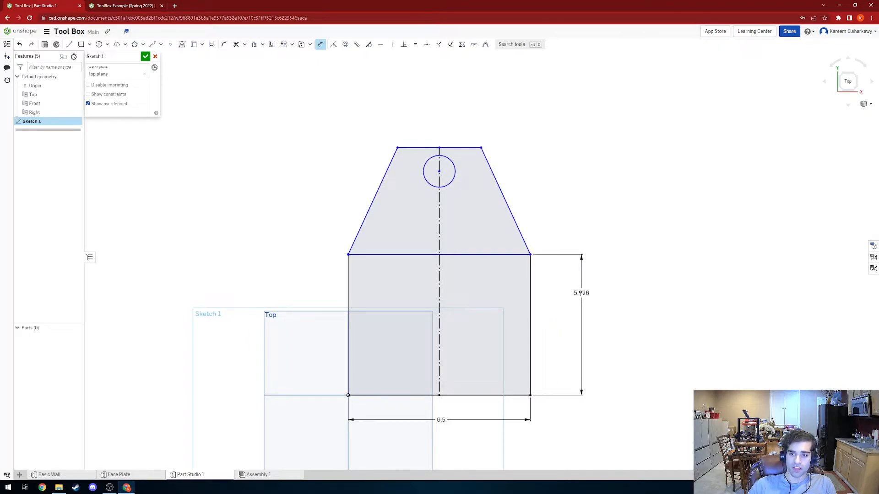
pyautogui.click(575, 313)
pyautogui.write('5')
pyautogui.press('Return')
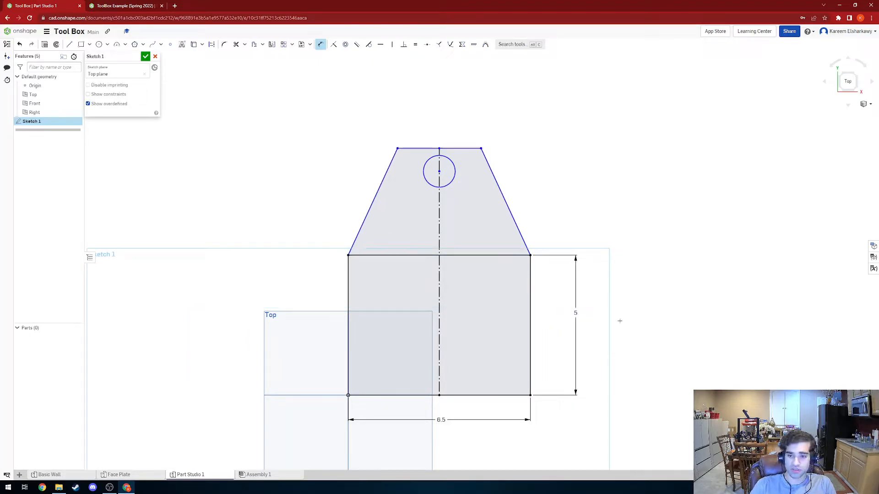
# Set the vertical distance between the rectangle's upper edge and the profile's short upper edge to 5 in
pyautogui.click(470, 149)
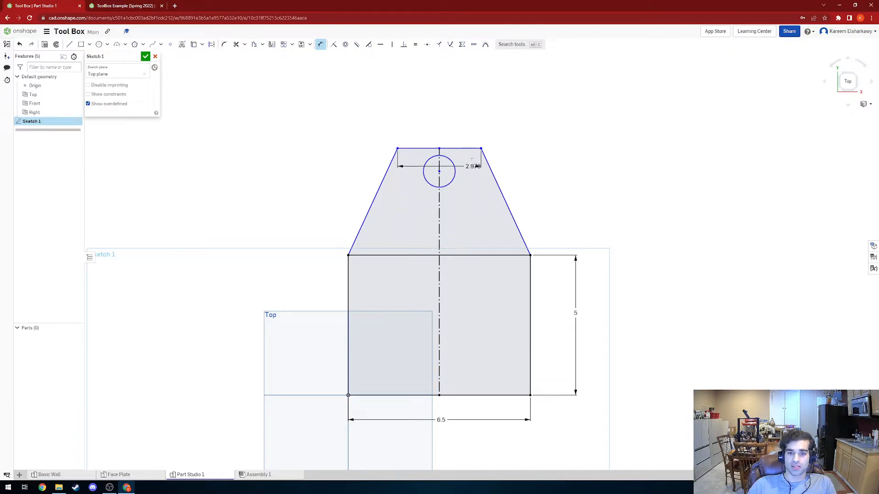
pyautogui.press('Escape')
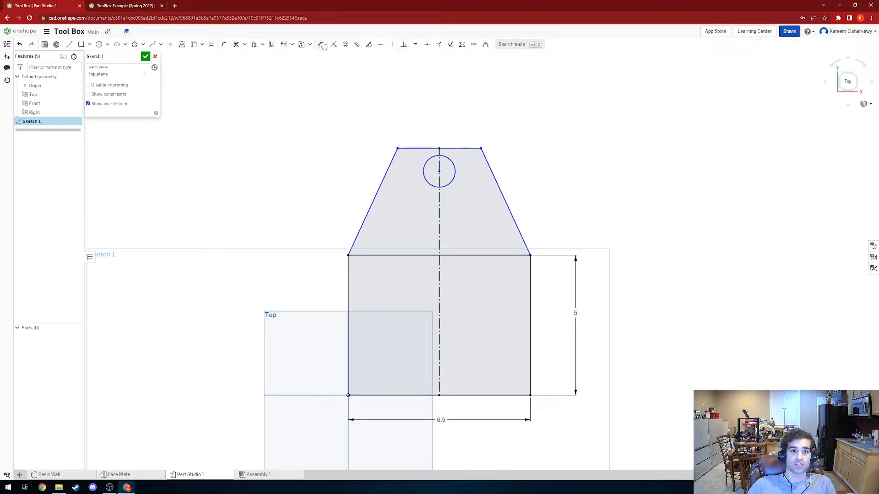
pyautogui.click(320, 44)
pyautogui.click(467, 148)
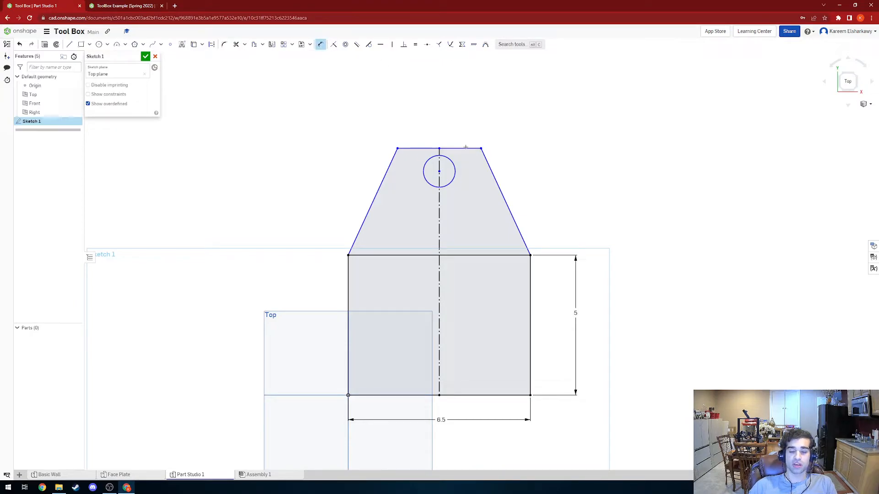
pyautogui.click(479, 256)
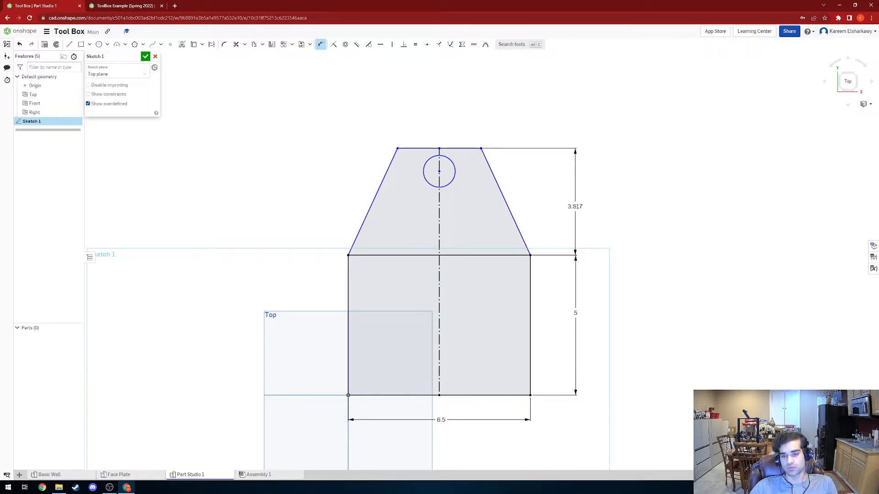
pyautogui.click(575, 207)
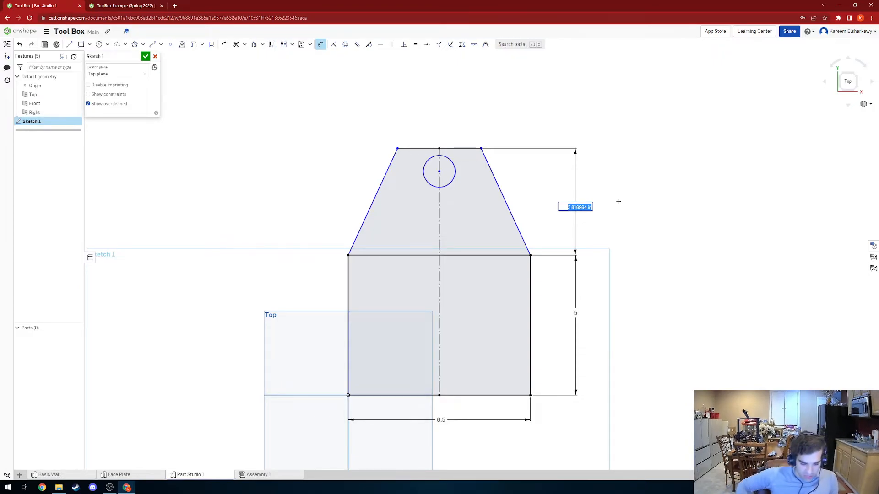
pyautogui.write('5')
pyautogui.press('Return')
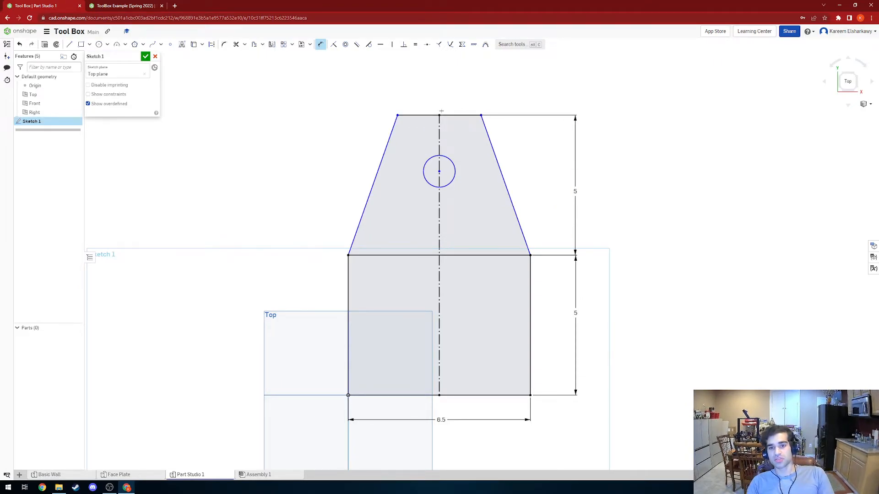
# Set the length of the profile's short upper edge to 2 in
pyautogui.click(431, 115)
pyautogui.click(476, 85)
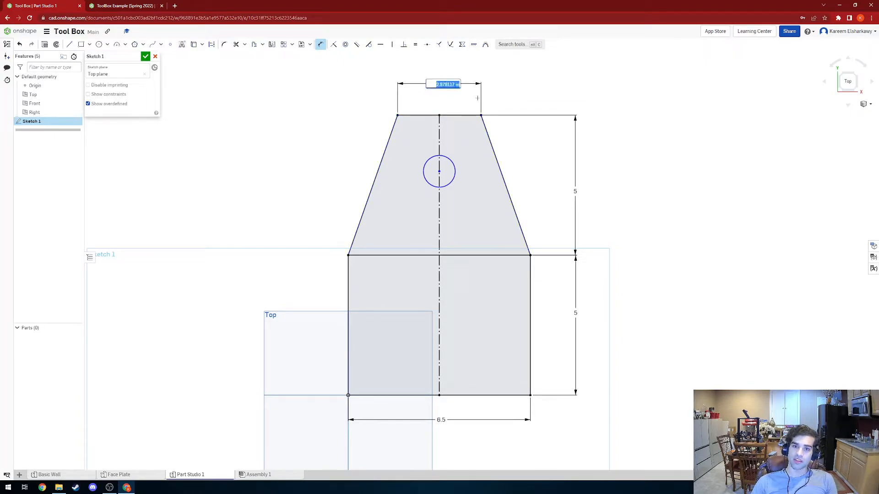
pyautogui.write('2')
pyautogui.press('Return')
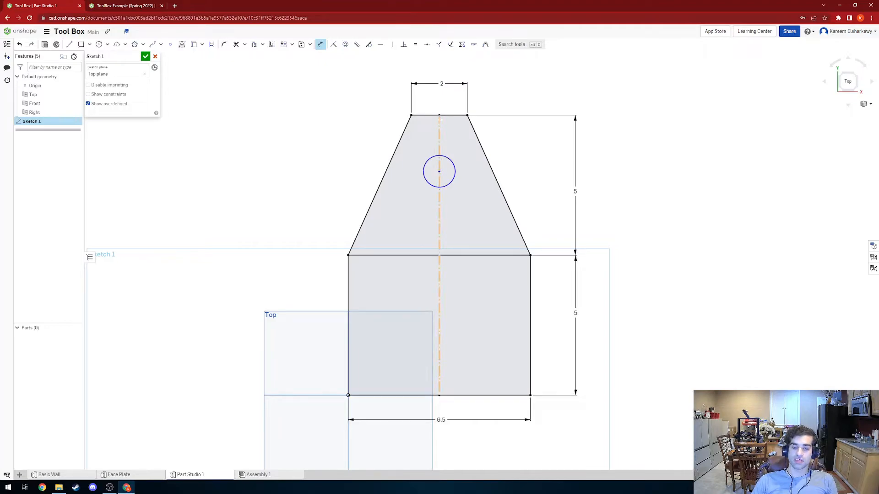
# Dimension the circle's center 1.5 in below the short upper edge, and reduce that distance to 1 in
pyautogui.click(445, 114)
pyautogui.click(439, 171)
pyautogui.click(506, 142)
pyautogui.write('1.5')
pyautogui.press('Return')
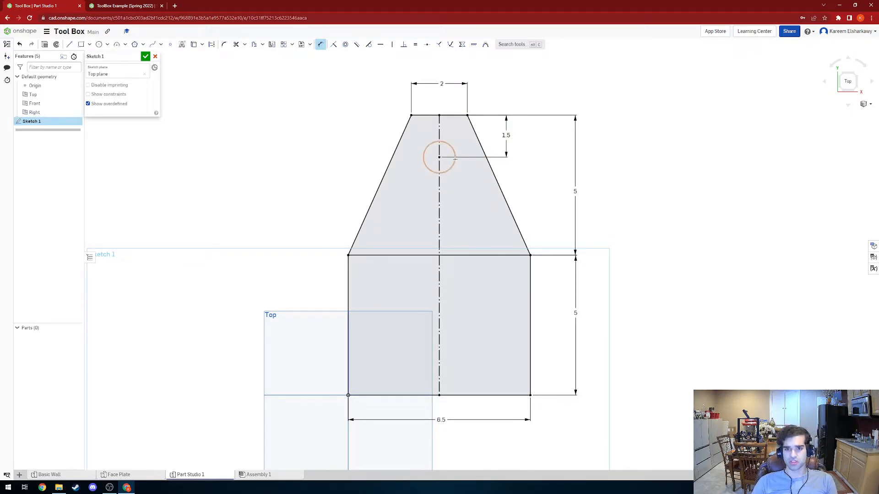
pyautogui.doubleClick(506, 136)
pyautogui.write('1')
pyautogui.press('Return')
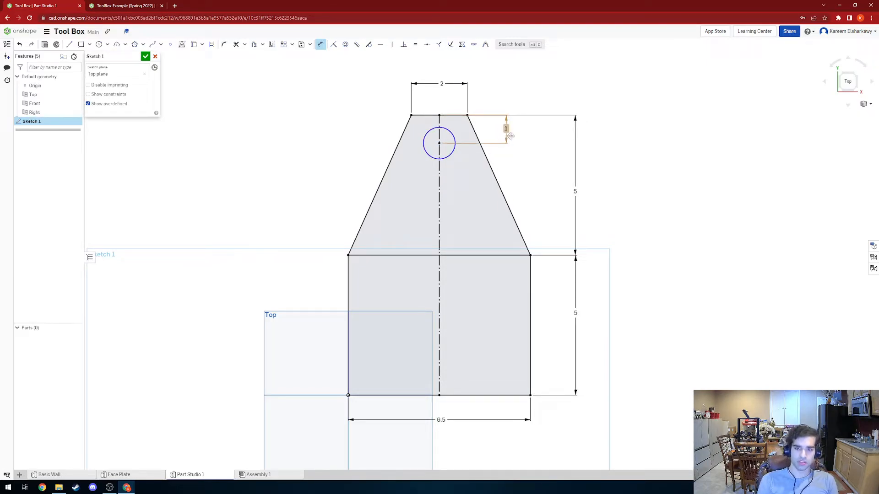
# Set the circle's diameter to 1 in and finish the sketch
pyautogui.click(453, 150)
pyautogui.click(519, 175)
pyautogui.write('1')
pyautogui.press('Return')
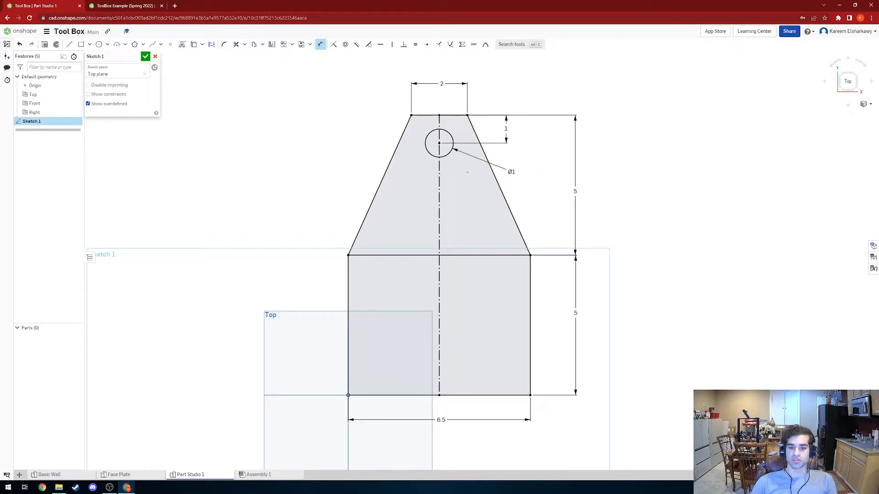
pyautogui.click(145, 56)
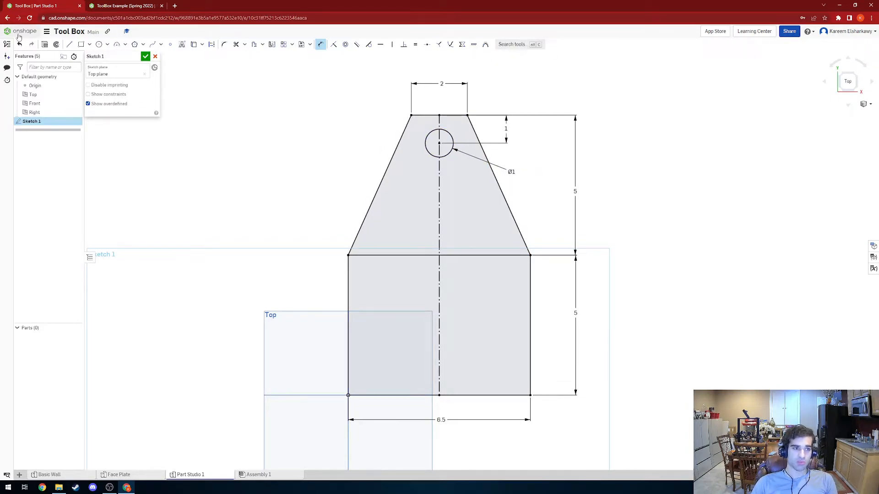
# Extrude the rectangular and tapered sketch regions 3/4 in as a new solid, leaving the circle out as a hole
pyautogui.hotkey('shift', 'e')
pyautogui.moveTo(351, 185)
pyautogui.mouseDown(button='right')
pyautogui.moveTo(343, 192)
pyautogui.moveTo(370, 206)
pyautogui.moveTo(335, 189)
pyautogui.mouseUp(button='right')
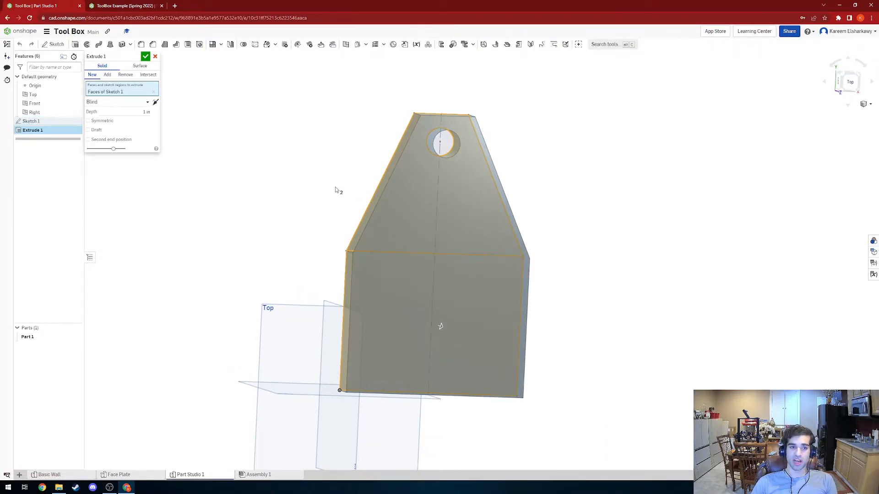
pyautogui.click(415, 230)
pyautogui.click(396, 314)
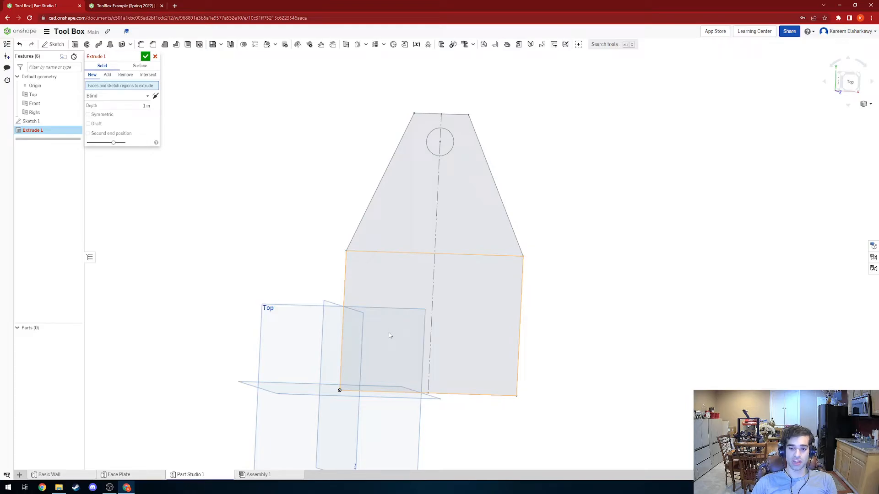
pyautogui.click(389, 298)
pyautogui.click(404, 218)
pyautogui.moveTo(224, 313); pyautogui.dragTo(282, 308, button='right')
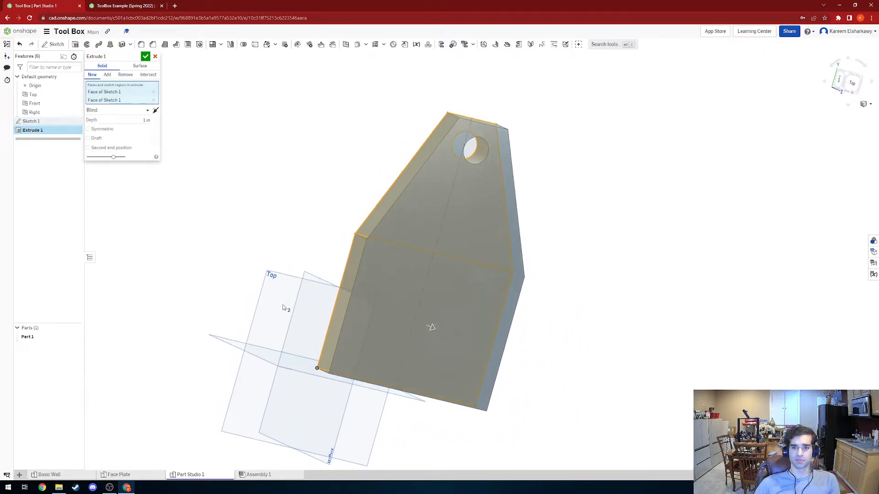
pyautogui.click(123, 120)
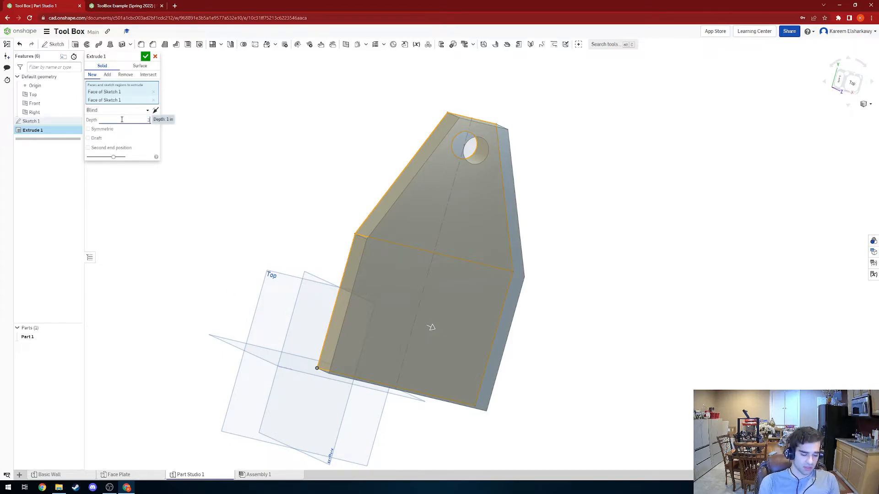
pyautogui.press('Return')
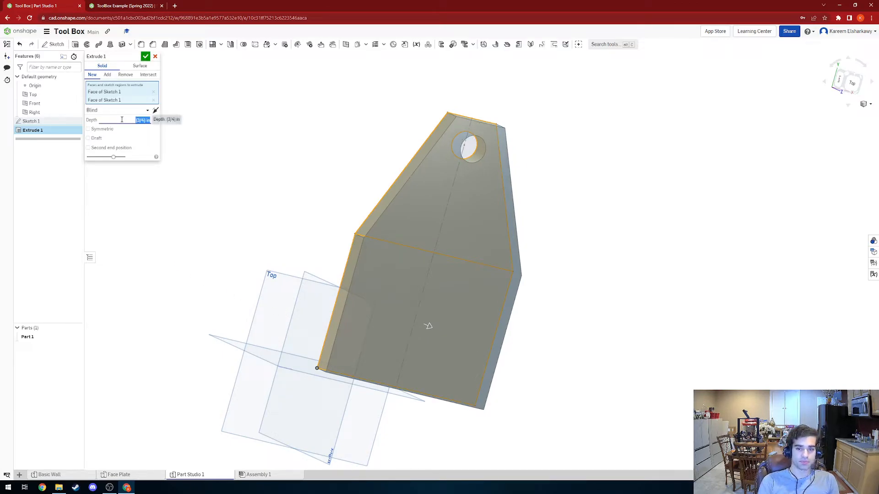
pyautogui.press('Return')
pyautogui.moveTo(223, 93); pyautogui.dragTo(257, 174, button='right')
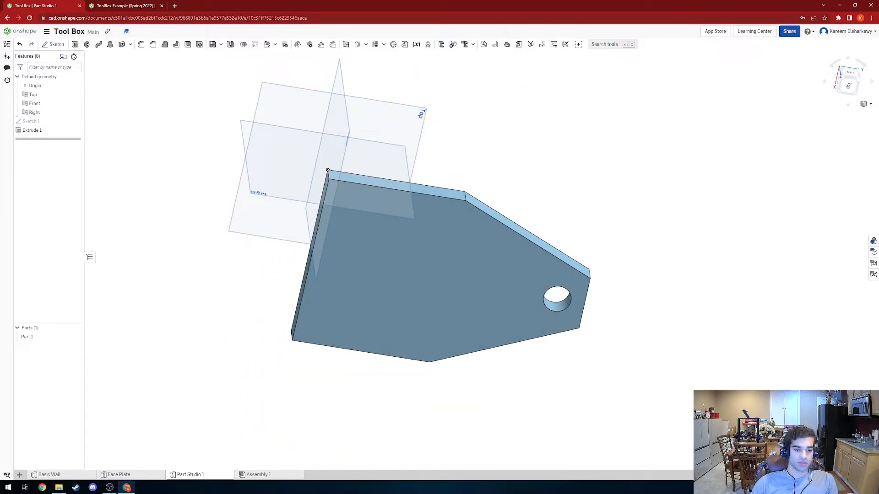
# Rename the current Part Studio as Side
pyautogui.rightClick(195, 476)
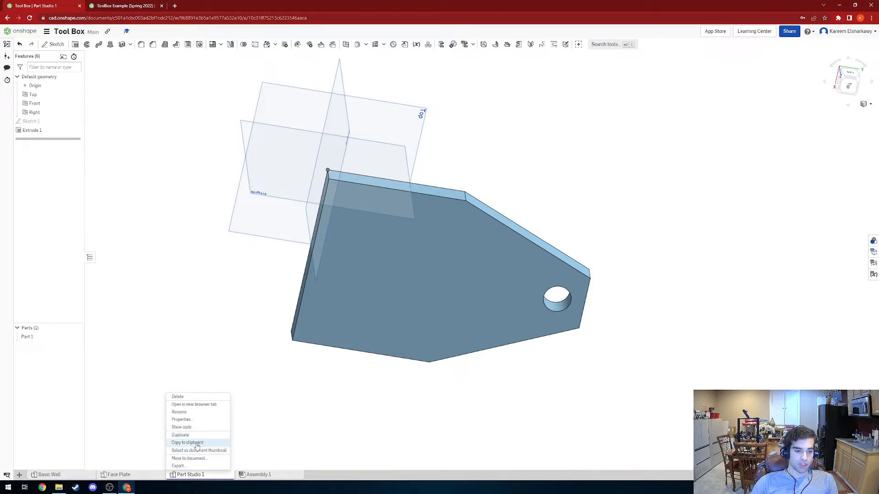
pyautogui.click(183, 415)
pyautogui.write('Side')
pyautogui.press('Return')
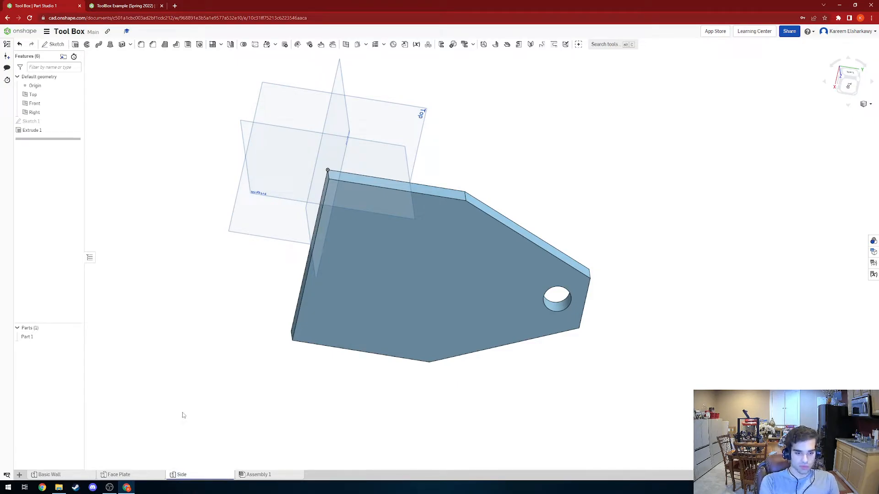
pyautogui.click(18, 475)
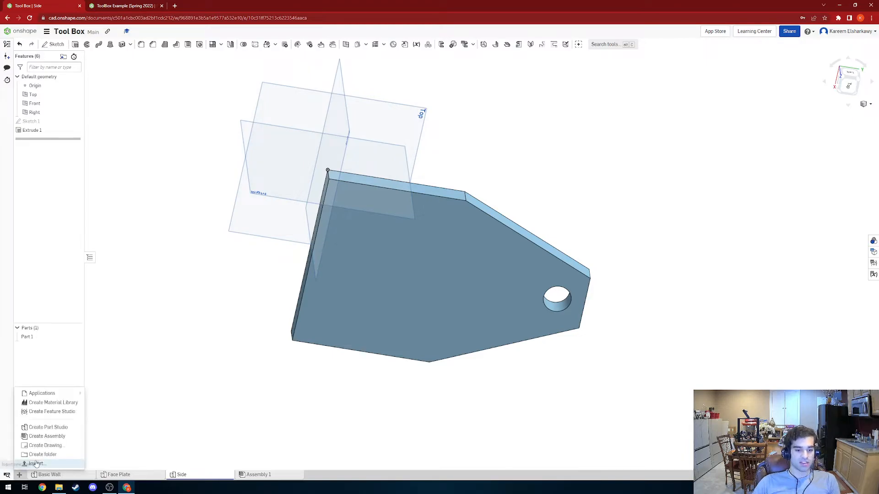
pyautogui.click(37, 436)
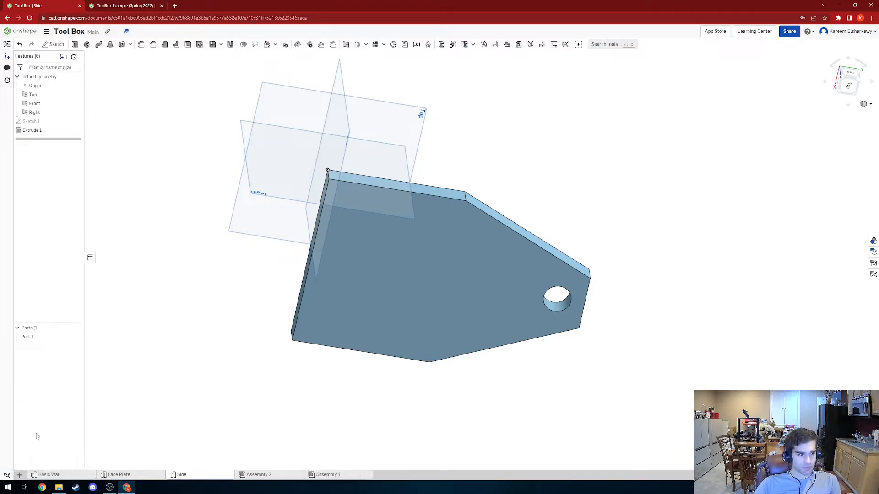
pyautogui.rightClick(257, 477)
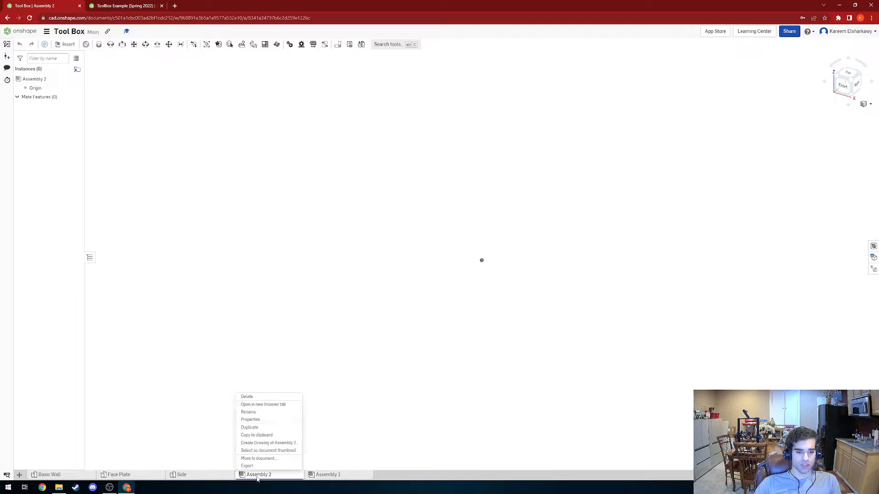
pyautogui.click(247, 396)
# Create a new Part Studio for the next toolbox part
pyautogui.click(19, 475)
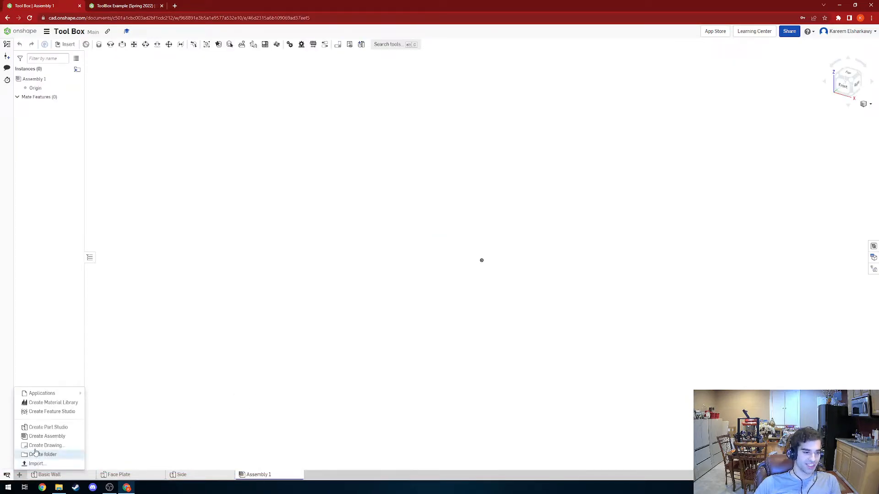
pyautogui.click(44, 429)
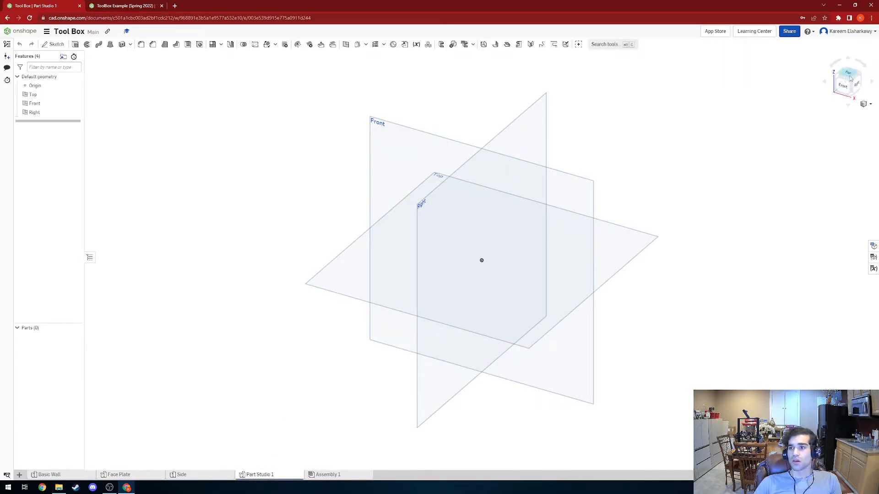
# Start a sketch on the Top plane and draw a circle about 0.93 in across, centred on the origin
pyautogui.click(848, 75)
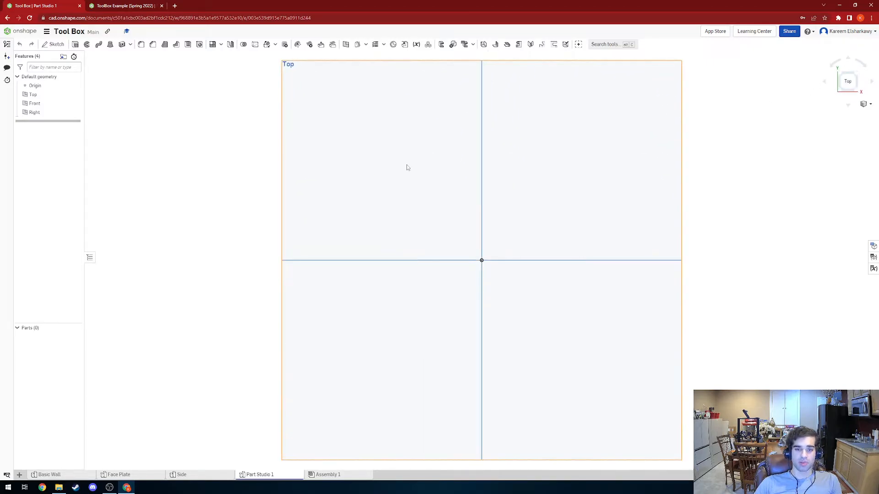
pyautogui.click(53, 43)
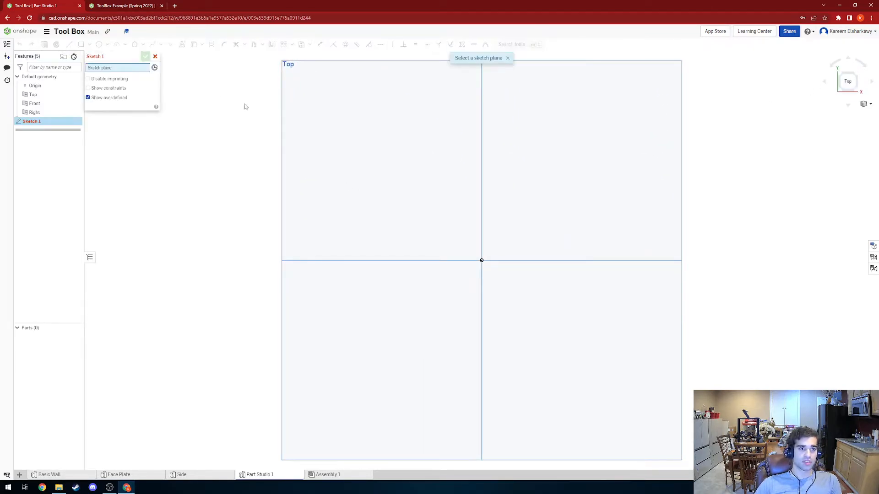
pyautogui.click(457, 221)
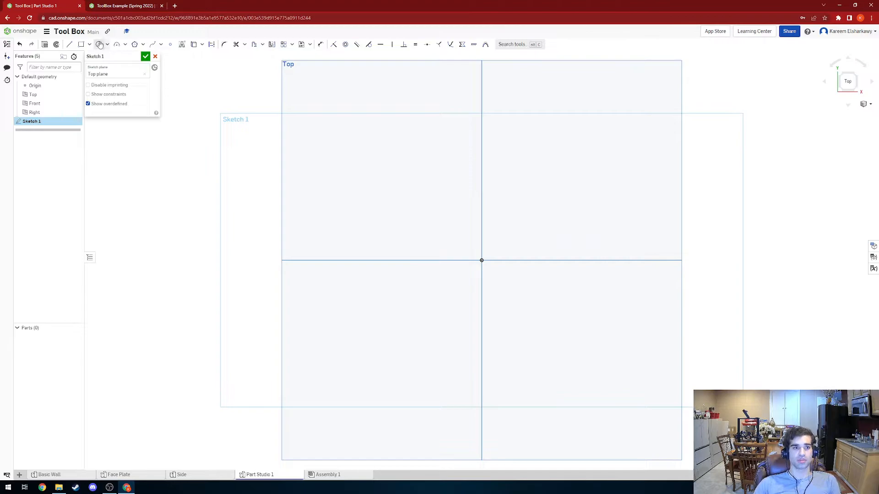
pyautogui.click(100, 45)
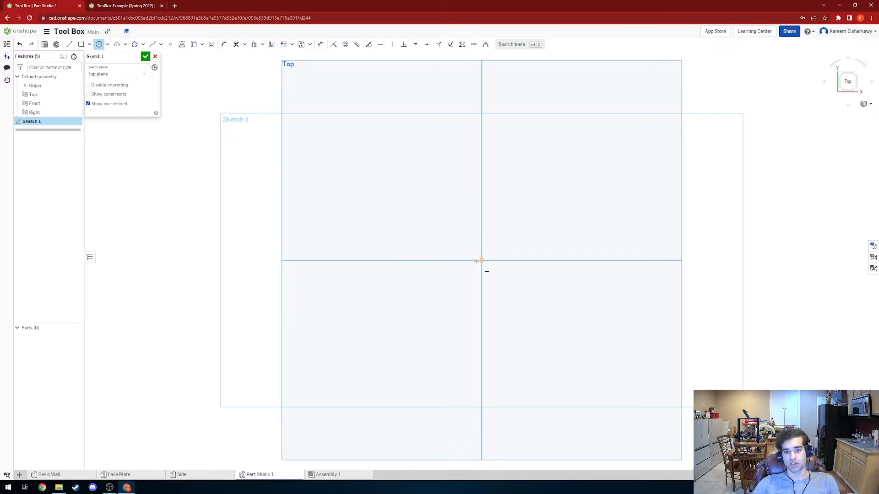
pyautogui.click(492, 271)
pyautogui.click(503, 282)
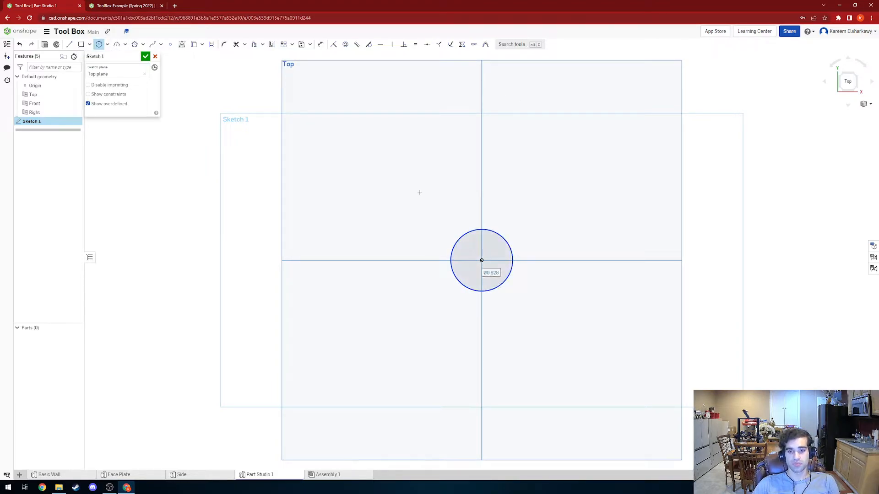
# Set the circle's diameter to 1 in
pyautogui.click(321, 44)
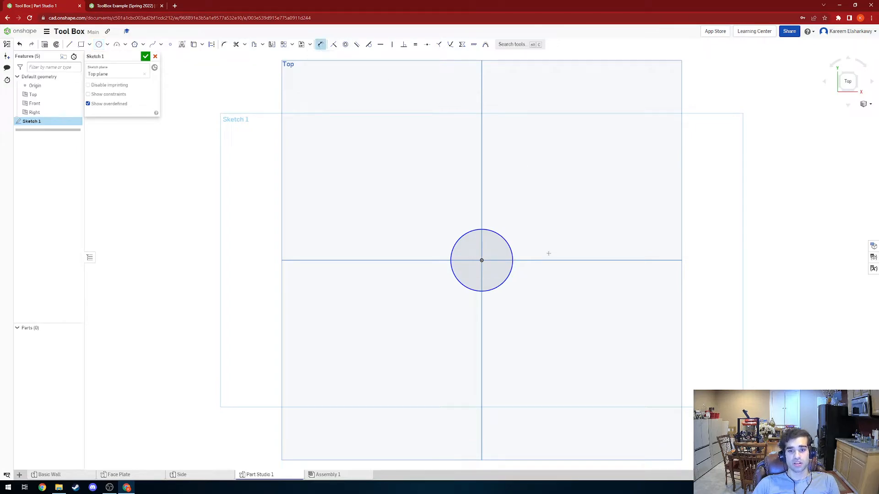
pyautogui.click(512, 247)
pyautogui.click(540, 236)
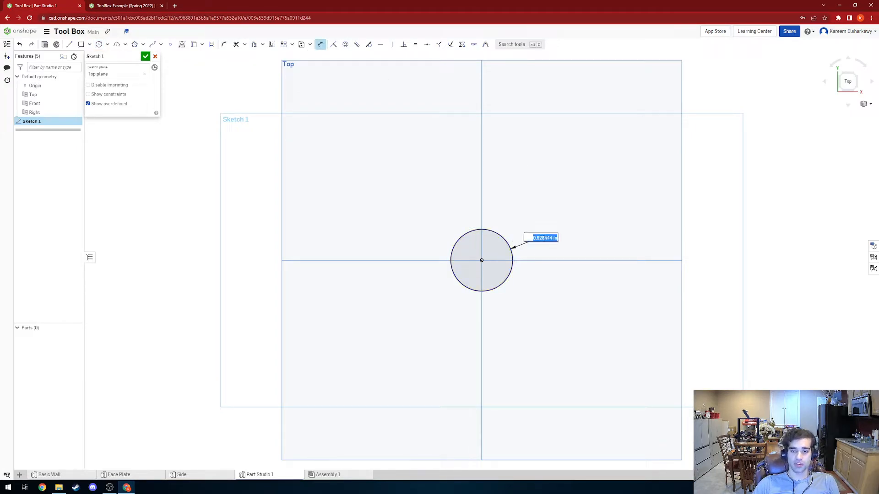
pyautogui.press('BackSpace')
pyautogui.write('1')
pyautogui.press('Return')
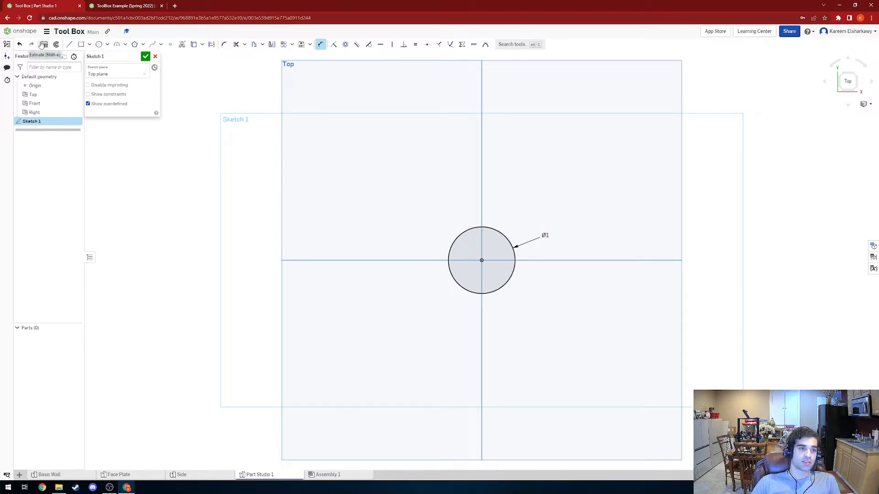
# Extrude the circle 13.5 in as a new solid to form the handle rod
pyautogui.click(43, 45)
pyautogui.moveTo(284, 183)
pyautogui.mouseDown(button='right')
pyautogui.moveTo(349, 196)
pyautogui.moveTo(336, 193)
pyautogui.mouseUp(button='right')
pyautogui.click(134, 112)
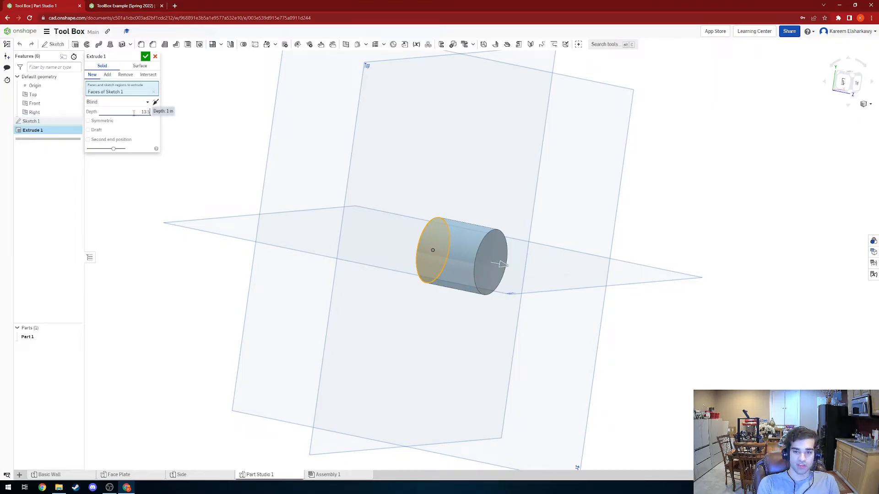
pyautogui.write('13.5')
pyautogui.press('Return')
pyautogui.scroll(-5, 345, 232)
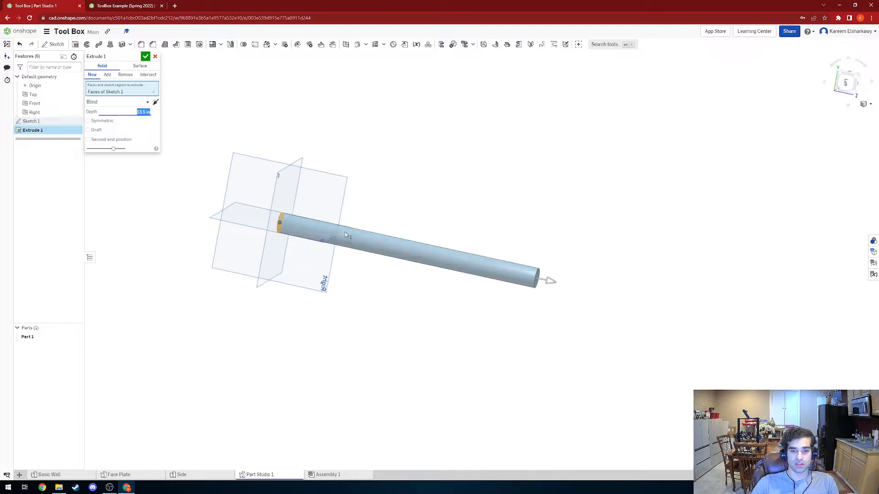
pyautogui.click(146, 57)
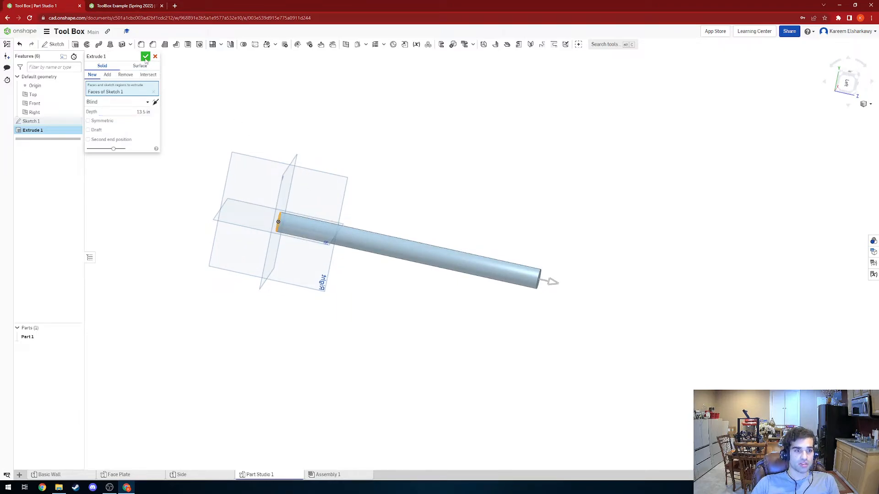
pyautogui.moveTo(410, 157); pyautogui.dragTo(400, 188, button='right')
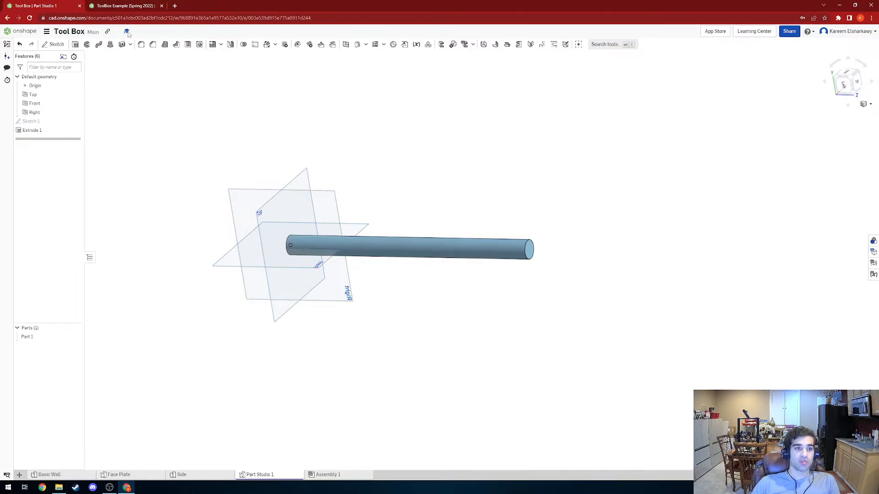
# Examine the assembled toolbox from several sides in Assembly 1 of the ToolBox Example document
pyautogui.click(116, 4)
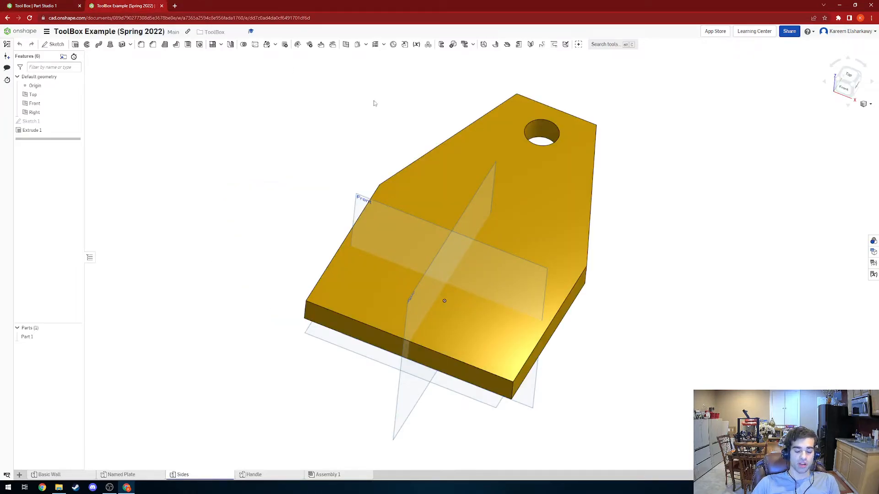
pyautogui.click(315, 475)
pyautogui.moveTo(388, 380); pyautogui.dragTo(437, 294, button='right')
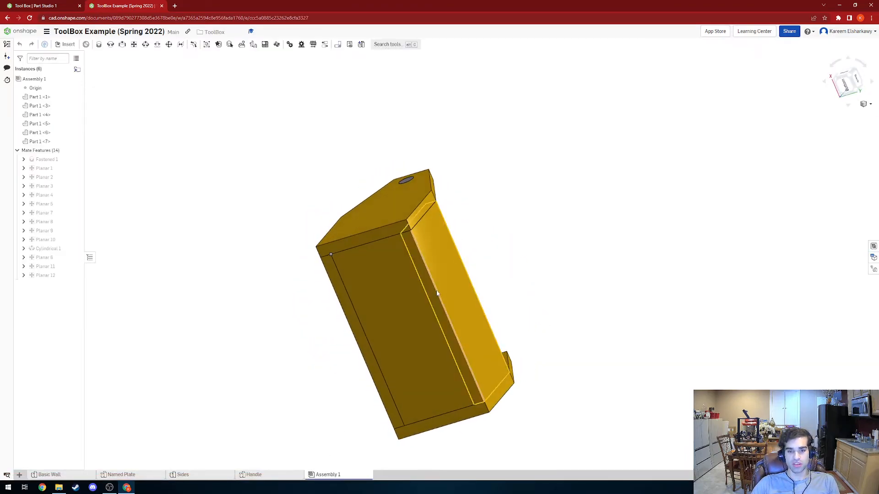
pyautogui.moveTo(430, 255); pyautogui.dragTo(498, 274, button='right')
pyautogui.moveTo(414, 297); pyautogui.dragTo(389, 293, button='right')
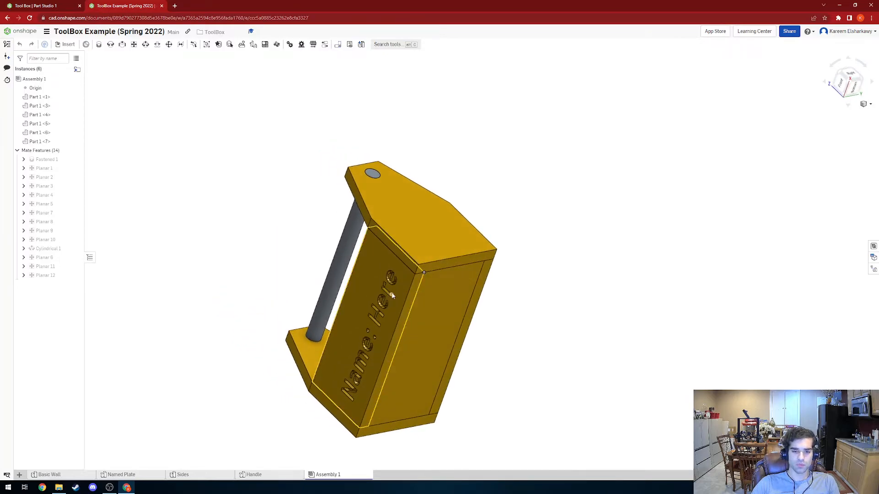
pyautogui.moveTo(579, 323); pyautogui.dragTo(593, 308, button='right')
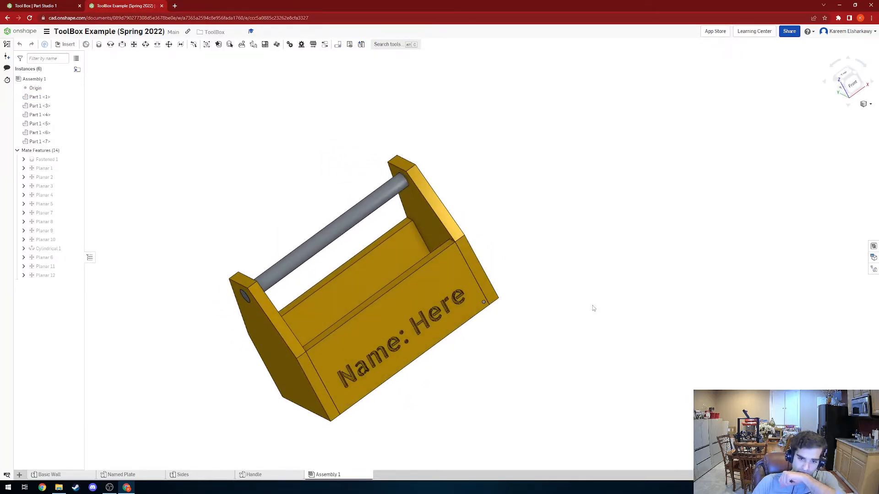
# Return to the Tool Box document and insert two Basic Wall parts into Assembly 1, placed apart from each other
pyautogui.click(51, 6)
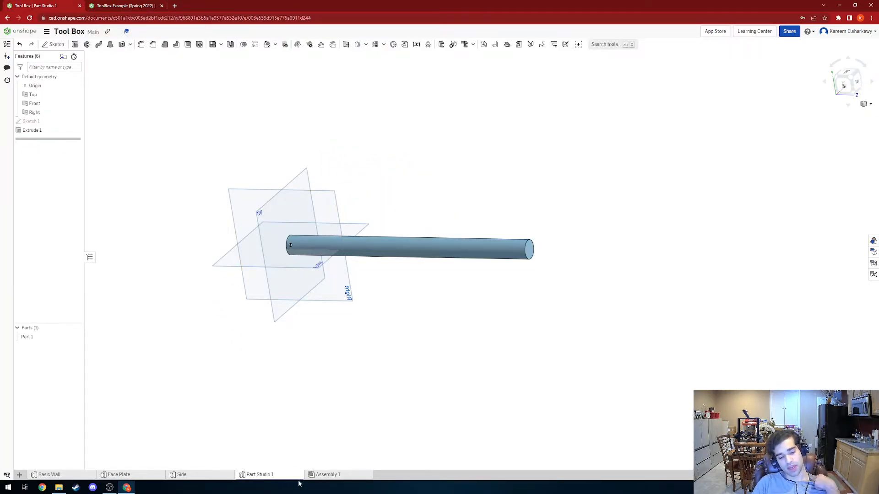
pyautogui.click(316, 475)
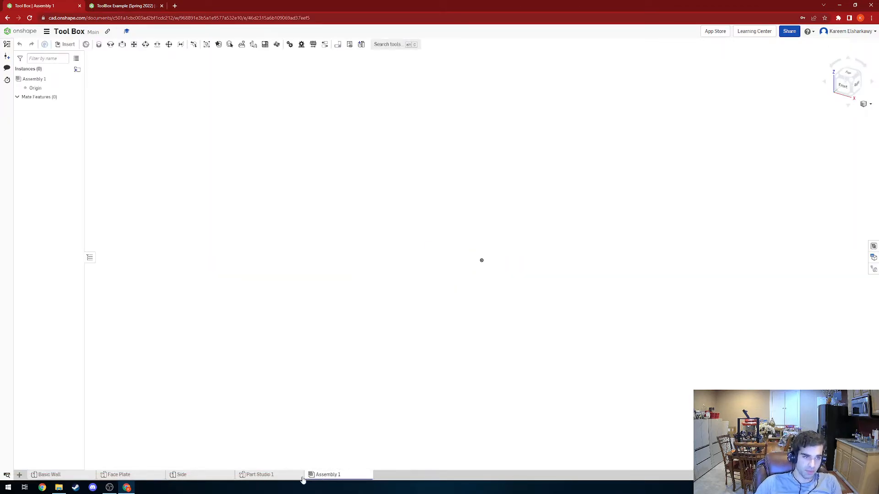
pyautogui.click(71, 46)
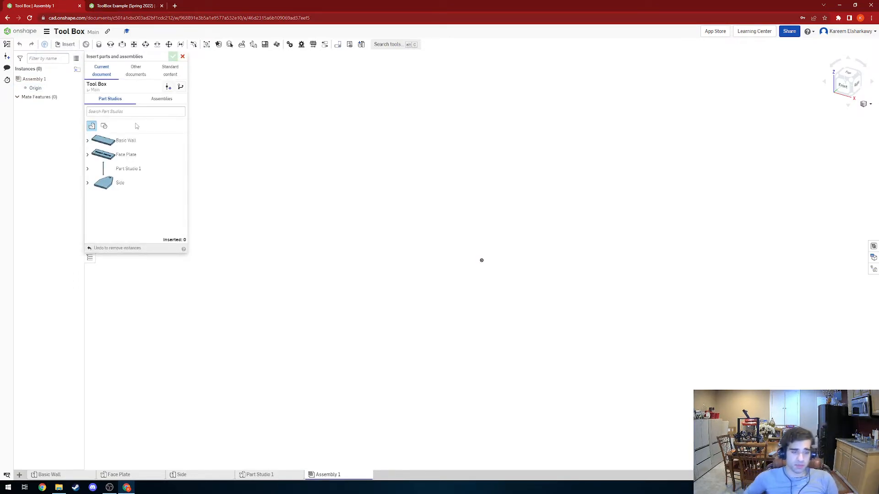
pyautogui.click(122, 140)
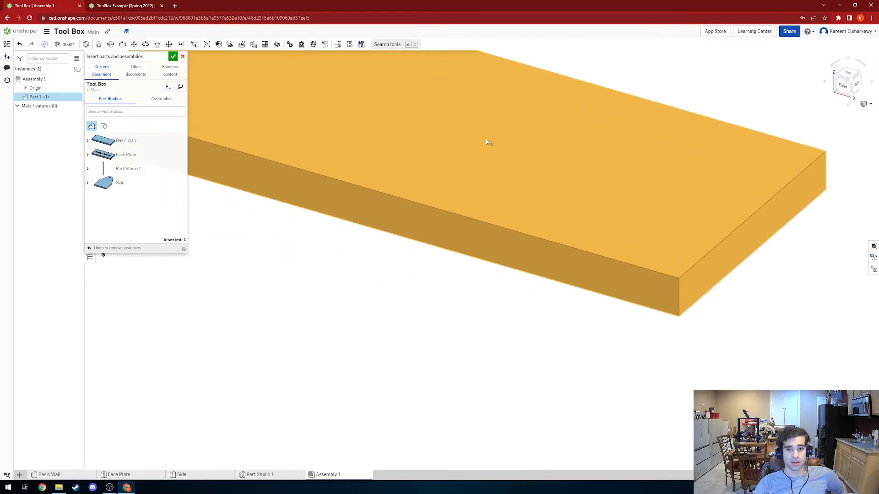
pyautogui.scroll(-5, 568, 170)
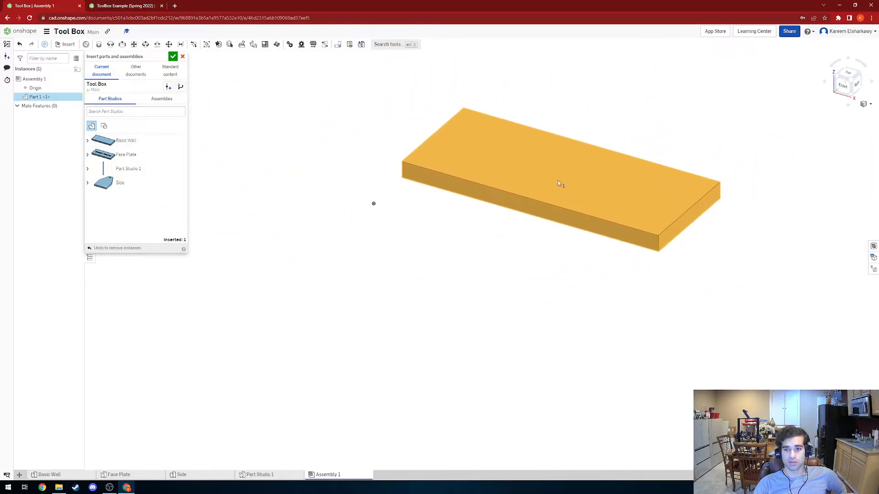
pyautogui.click(532, 163)
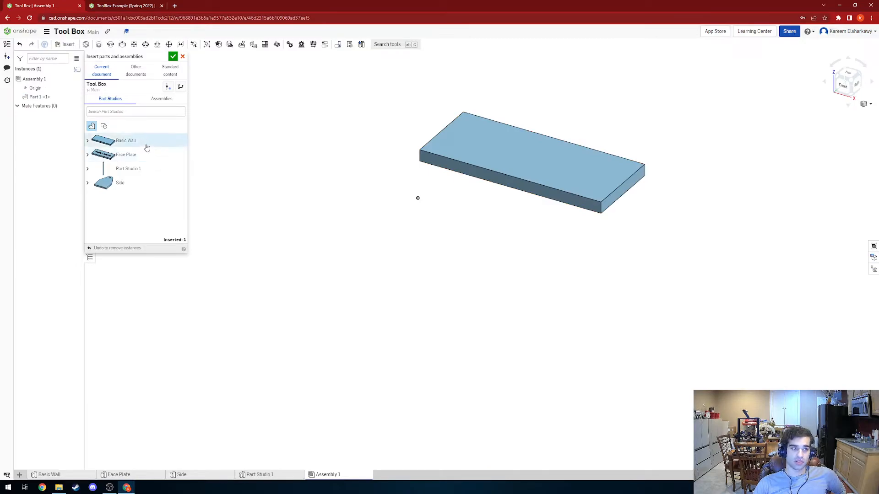
pyautogui.click(144, 143)
pyautogui.click(691, 120)
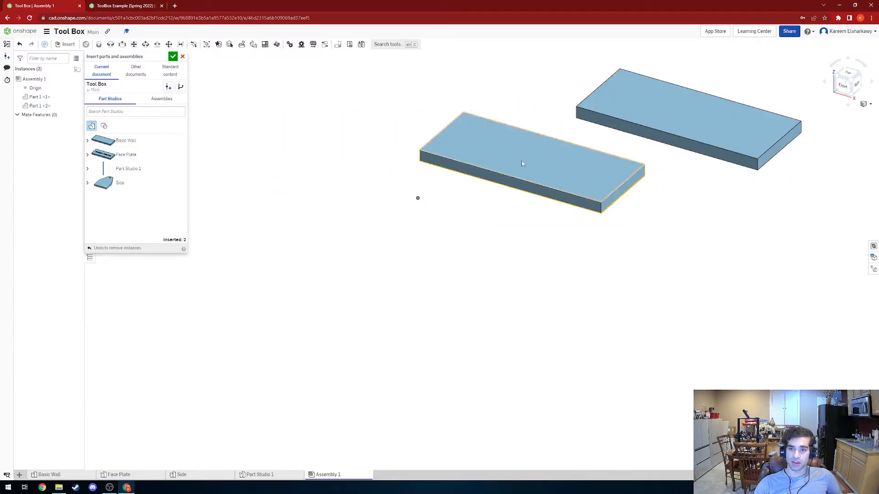
# Insert one Face Plate and the handle rod from Part Studio 1 into the assembly near the walls
pyautogui.click(152, 154)
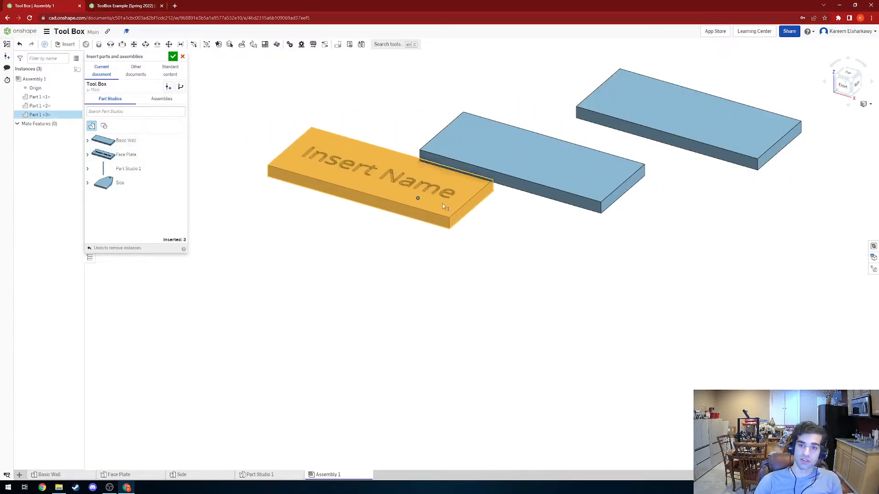
pyautogui.click(723, 269)
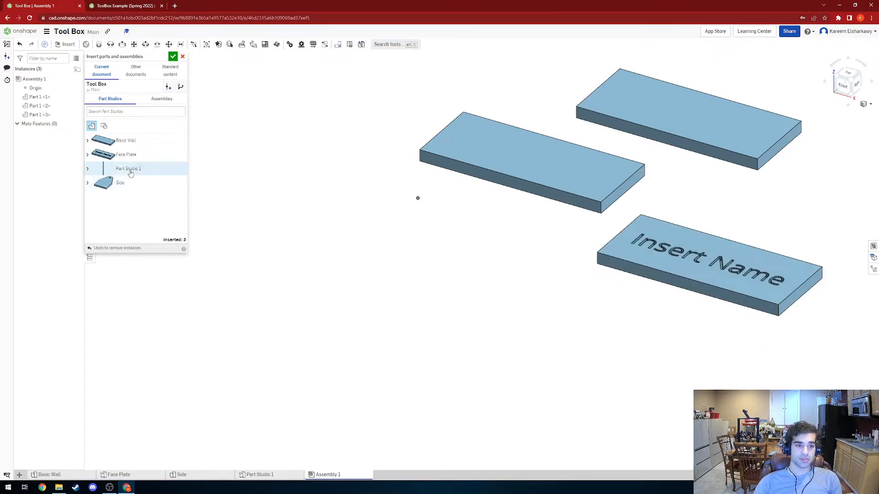
pyautogui.click(128, 168)
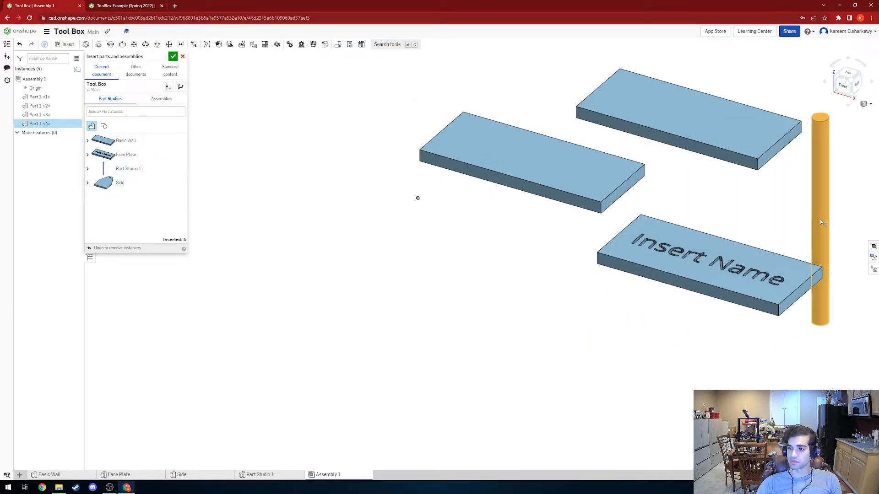
pyautogui.click(819, 323)
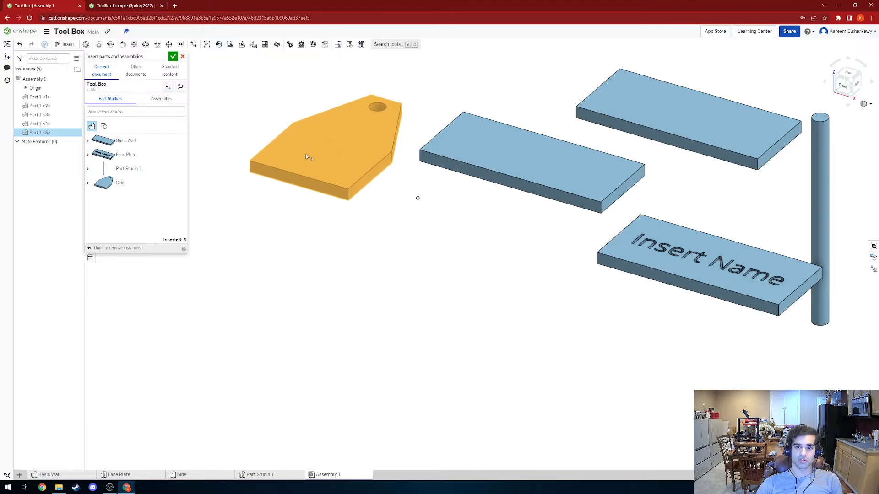
# Insert two Side panels into the assembly next to the walls, and finish inserting parts
pyautogui.click(317, 150)
pyautogui.click(142, 184)
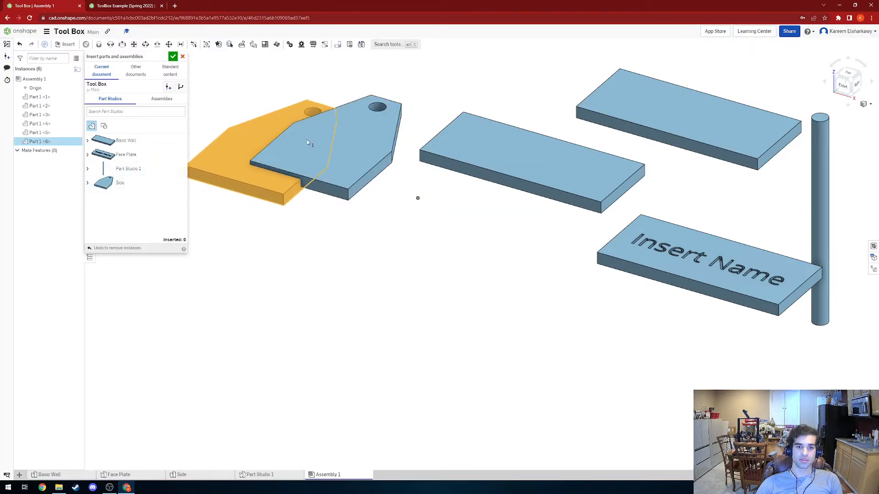
pyautogui.click(337, 119)
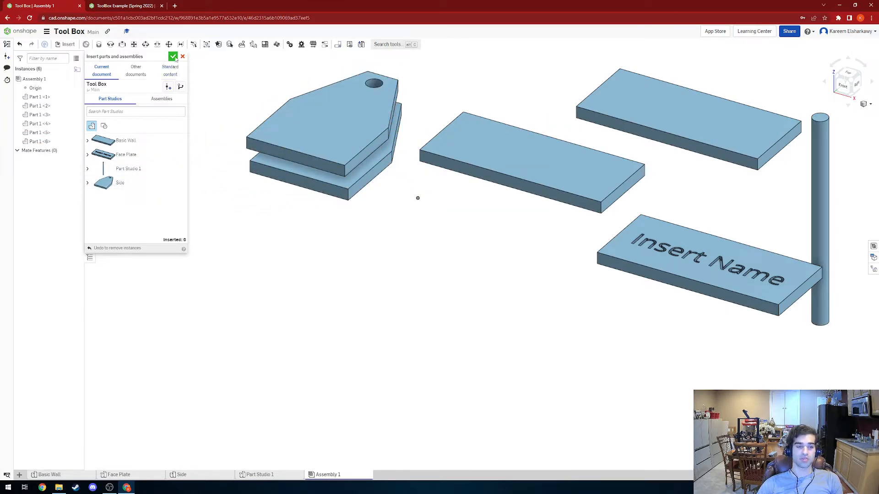
pyautogui.click(173, 57)
# Fix the first Basic Wall, nearest the Side panels, in place and try to move it to test the constraint
pyautogui.scroll(-1, 499, 251)
pyautogui.moveTo(497, 247); pyautogui.dragTo(407, 290, button='middle')
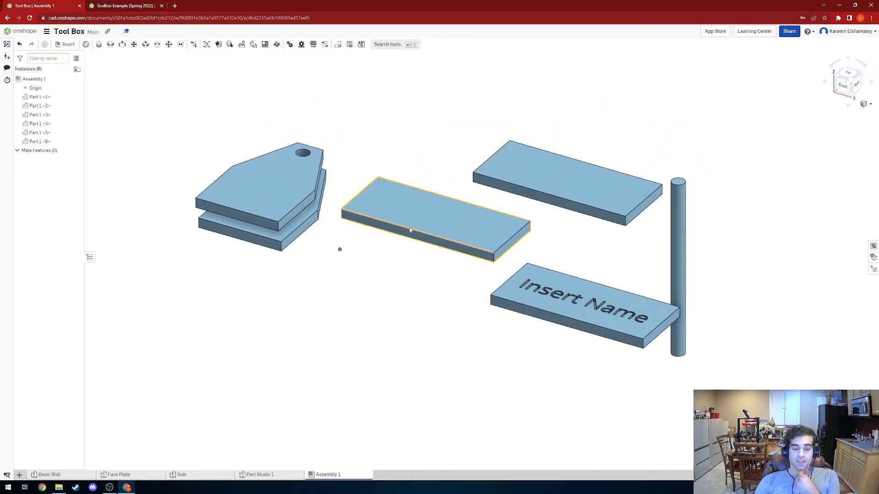
pyautogui.moveTo(370, 275)
pyautogui.mouseDown(button='right')
pyautogui.moveTo(383, 261)
pyautogui.moveTo(361, 294)
pyautogui.moveTo(368, 288)
pyautogui.mouseUp(button='right')
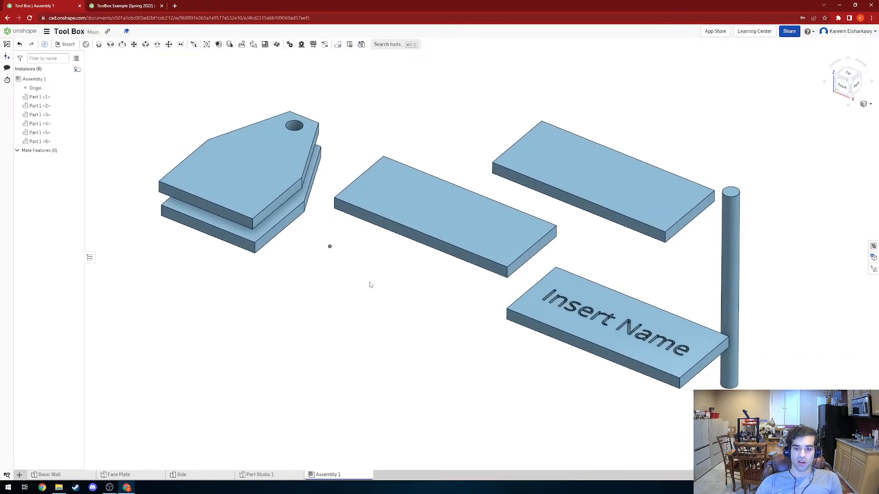
pyautogui.rightClick(421, 225)
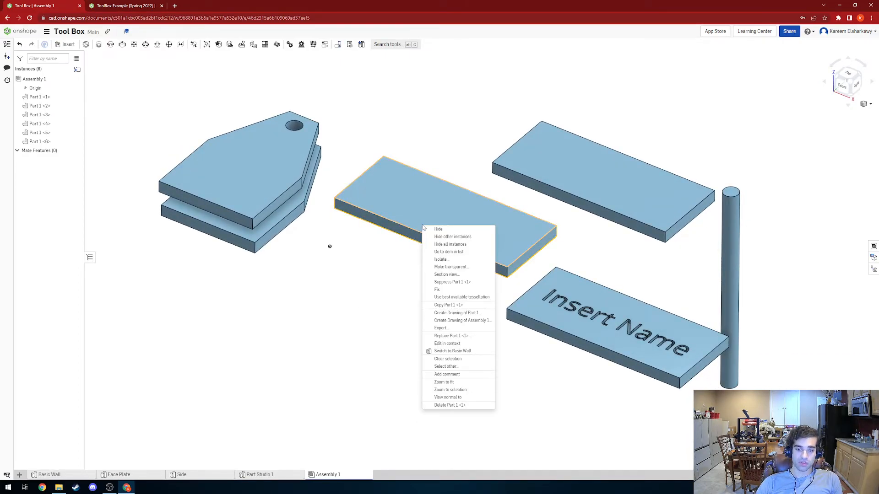
pyautogui.click(437, 290)
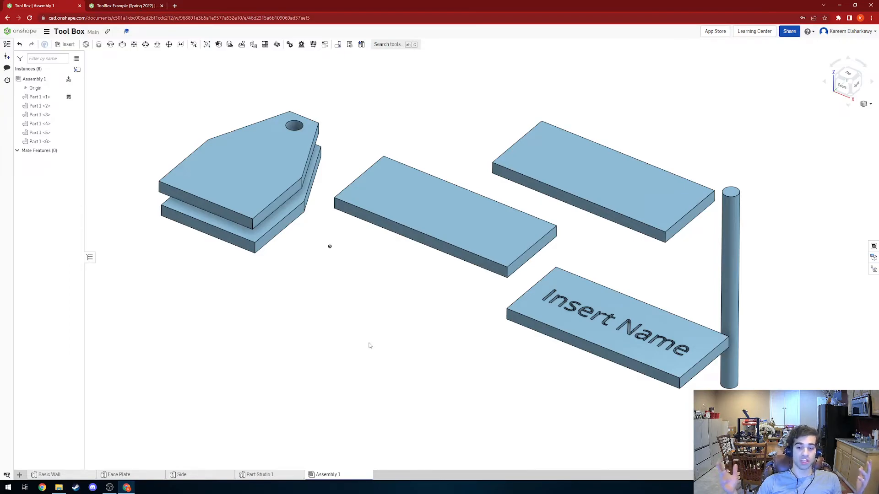
pyautogui.moveTo(419, 228)
pyautogui.mouseDown()
pyautogui.moveTo(504, 302)
pyautogui.moveTo(376, 243)
pyautogui.moveTo(482, 219)
pyautogui.moveTo(418, 250)
pyautogui.mouseUp()
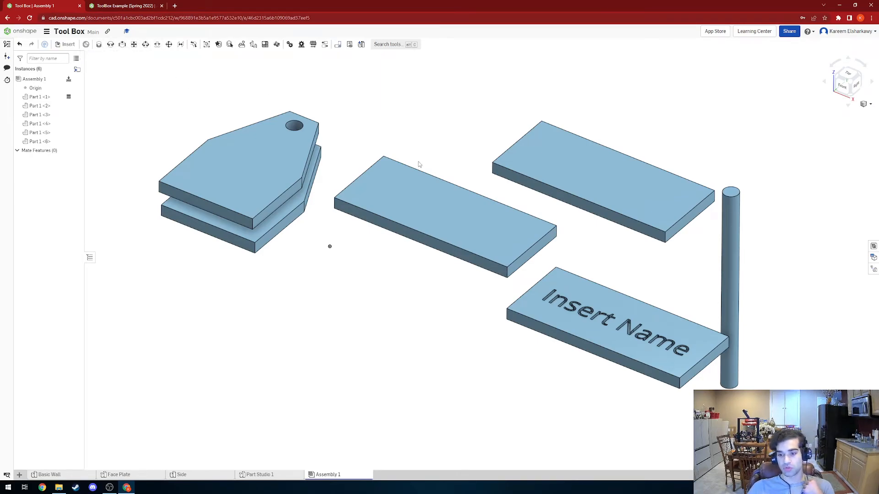
pyautogui.moveTo(412, 164); pyautogui.dragTo(319, 120, button='right')
pyautogui.moveTo(310, 108); pyautogui.dragTo(328, 145, button='right')
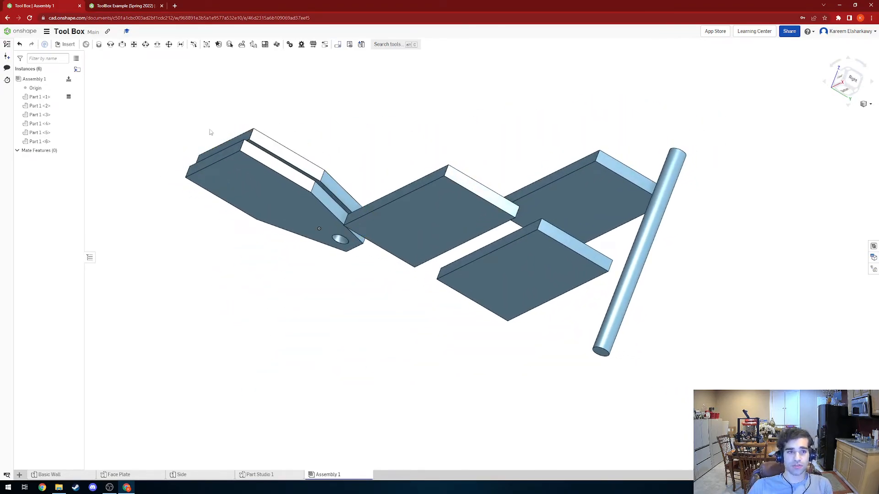
# Start a planar mate between the Face Plate's plain back face and the long edge face of the fixed Basic Wall
pyautogui.click(134, 44)
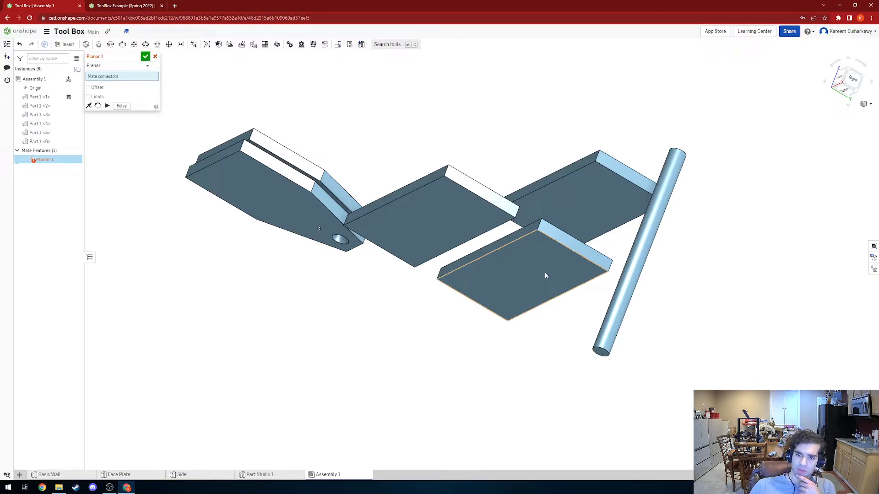
pyautogui.click(545, 275)
pyautogui.moveTo(474, 149); pyautogui.dragTo(413, 223, button='right')
pyautogui.scroll(5, 414, 224)
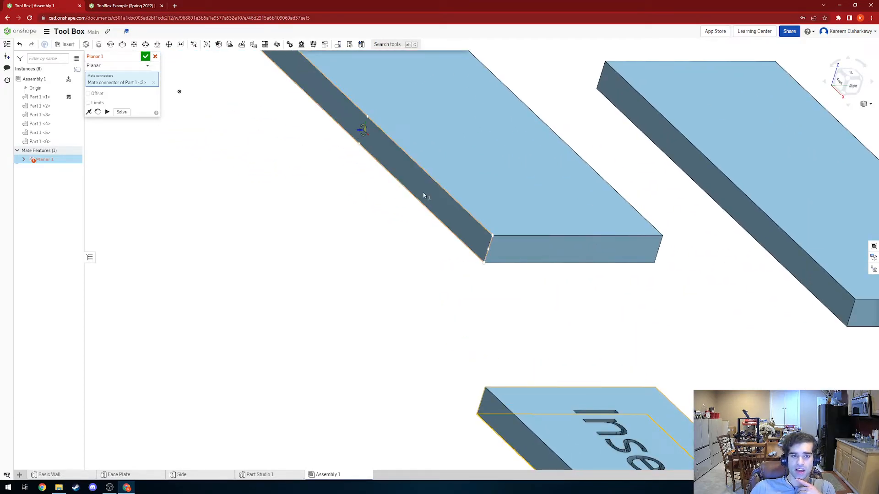
pyautogui.click(424, 196)
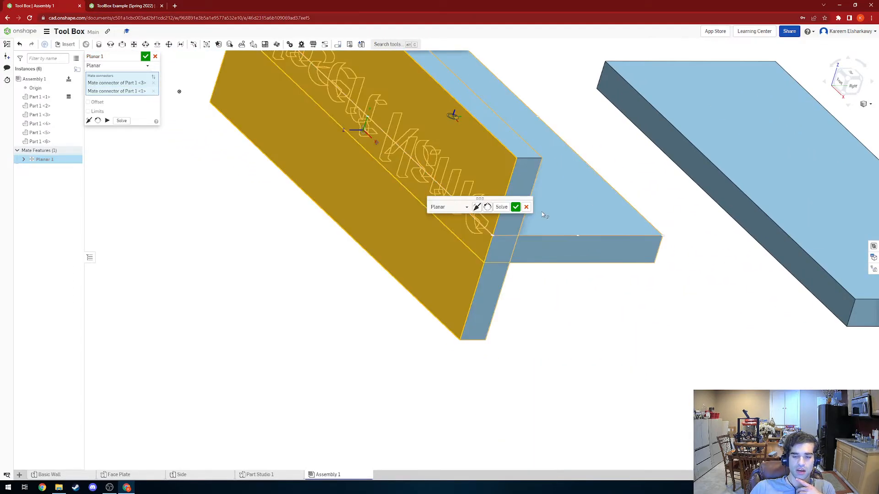
# Flip the planar mate's primary axis so the Face Plate's lettering faces outward from the fixed wall, and accept the mate
pyautogui.scroll(-3, 542, 211)
pyautogui.scroll(-3, 557, 194)
pyautogui.moveTo(557, 194)
pyautogui.mouseDown(button='right')
pyautogui.moveTo(534, 188)
pyautogui.moveTo(552, 195)
pyautogui.mouseUp(button='right')
pyautogui.scroll(3, 556, 192)
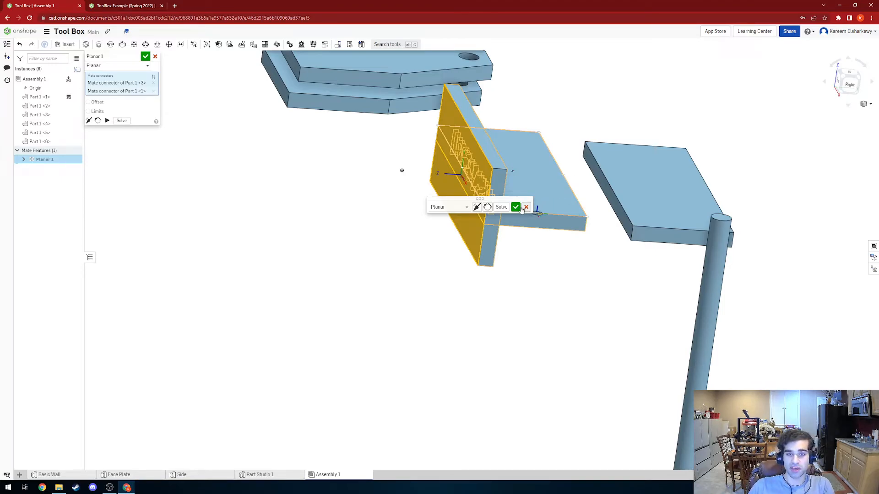
pyautogui.moveTo(504, 234); pyautogui.dragTo(526, 265, button='right')
pyautogui.scroll(4, 544, 217)
pyautogui.moveTo(544, 217); pyautogui.dragTo(526, 192, button='right')
pyautogui.click(476, 208)
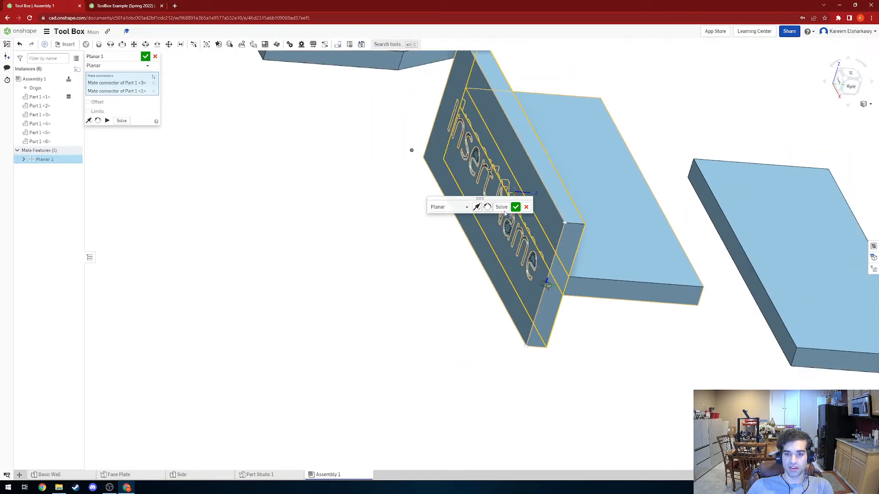
pyautogui.click(477, 208)
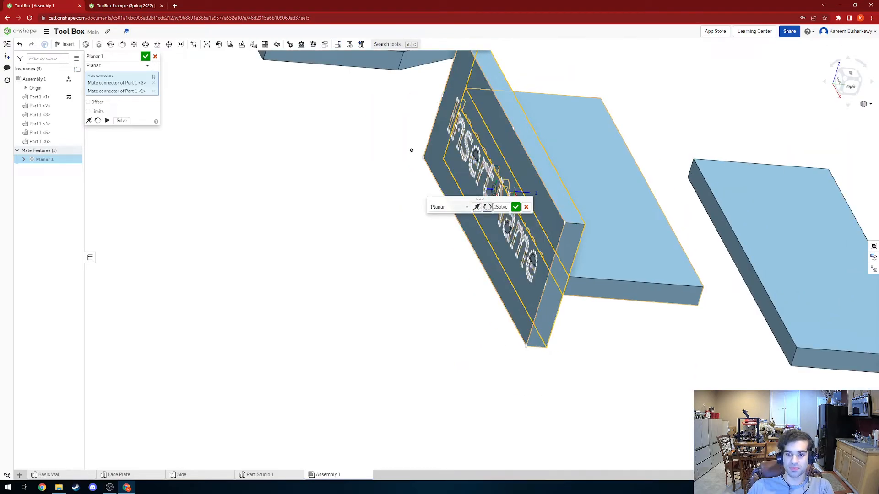
pyautogui.click(515, 208)
# Slide the mated Face Plate against the fixed Basic Wall to test its remaining freedom of movement
pyautogui.moveTo(516, 208); pyautogui.dragTo(594, 200, button='right')
pyautogui.scroll(-3, 578, 210)
pyautogui.click(561, 214)
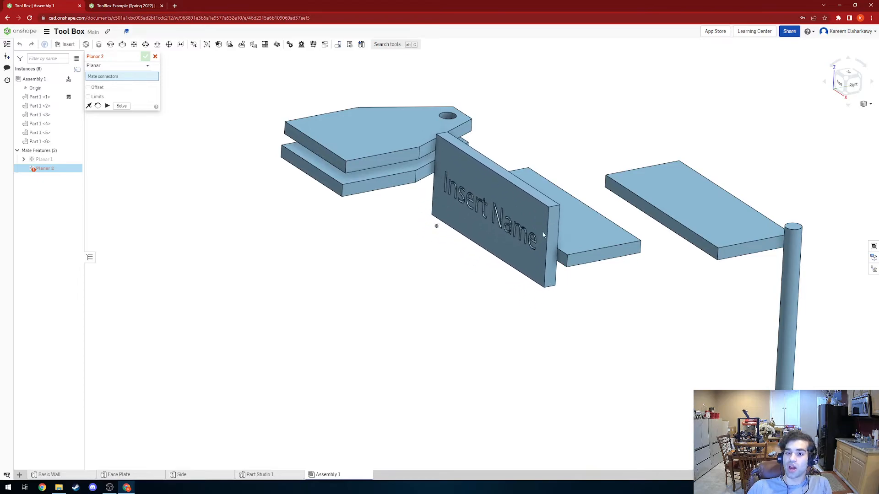
pyautogui.moveTo(710, 163); pyautogui.dragTo(809, 119, button='right')
pyautogui.moveTo(847, 94); pyautogui.dragTo(706, 155, button='right')
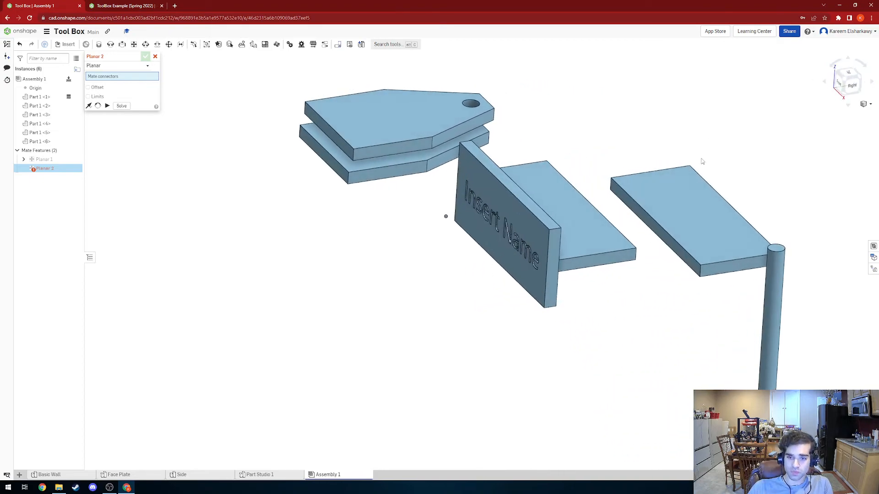
pyautogui.moveTo(508, 238)
pyautogui.mouseDown()
pyautogui.moveTo(568, 297)
pyautogui.moveTo(505, 225)
pyautogui.moveTo(544, 159)
pyautogui.moveTo(477, 243)
pyautogui.moveTo(501, 240)
pyautogui.mouseUp()
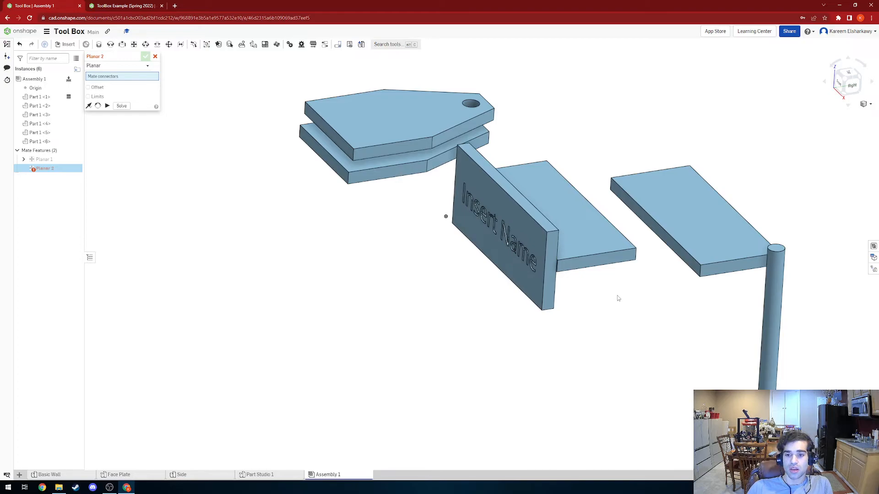
# Add a planar mate aligning the short end face of the Face Plate with the matching end of the fixed wall
pyautogui.moveTo(618, 299); pyautogui.dragTo(598, 287, button='right')
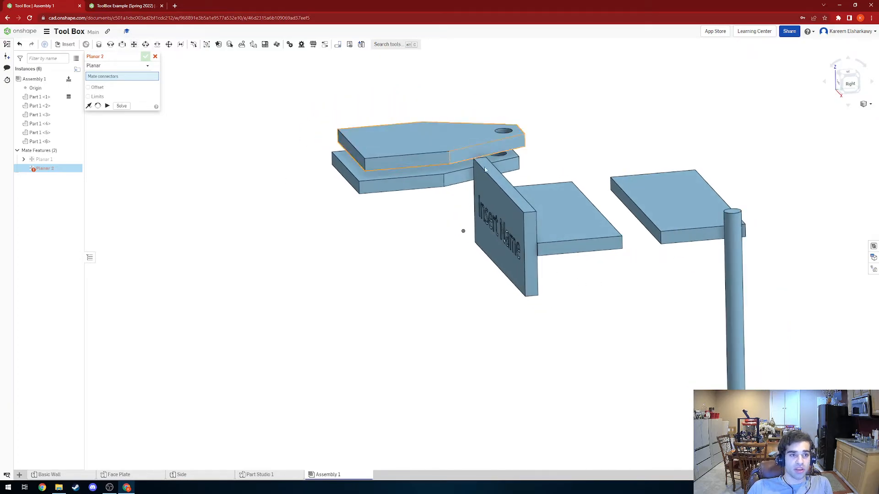
pyautogui.scroll(5, 533, 246)
pyautogui.click(531, 245)
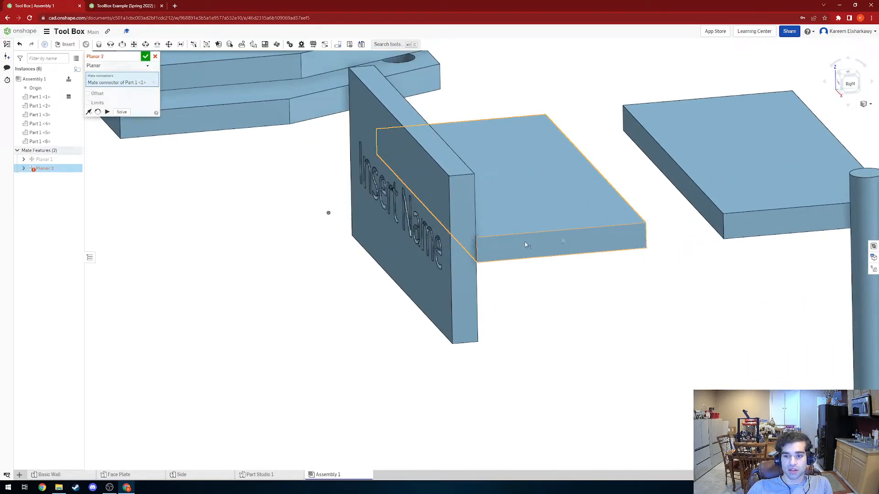
pyautogui.click(462, 225)
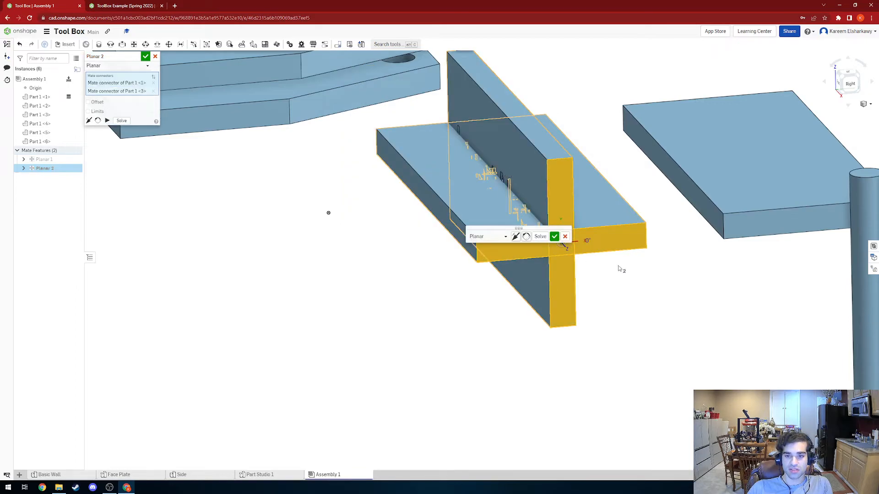
pyautogui.click(544, 239)
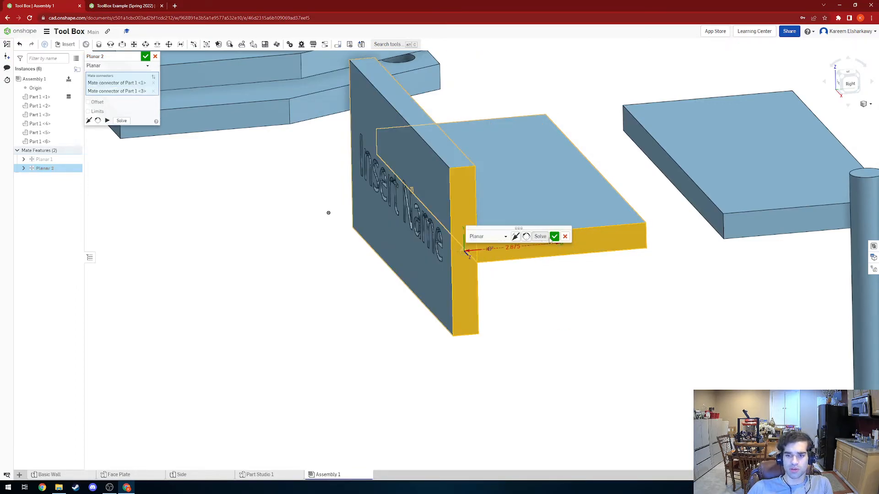
pyautogui.click(554, 237)
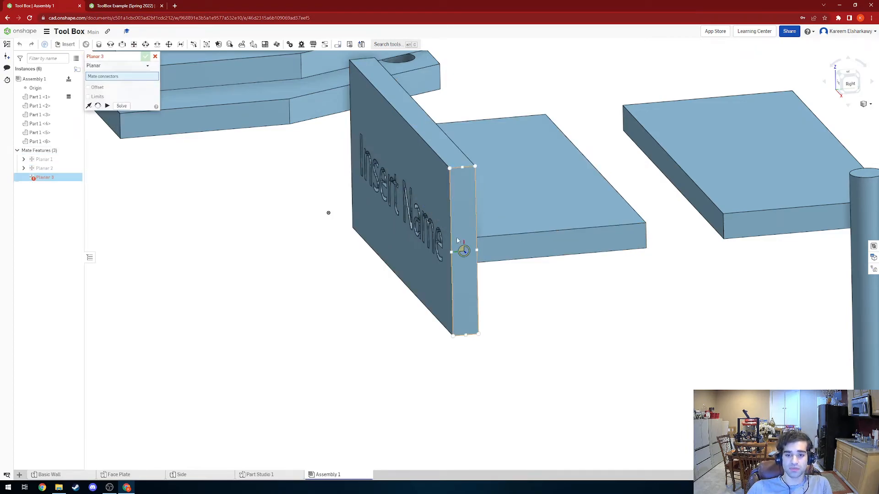
# Test the Face Plate's vertical movement, and add a planar mate aligning its bottom edge with the underside of the fixed wall
pyautogui.moveTo(460, 237); pyautogui.dragTo(485, 172)
pyautogui.moveTo(483, 211); pyautogui.dragTo(286, 74, button='right')
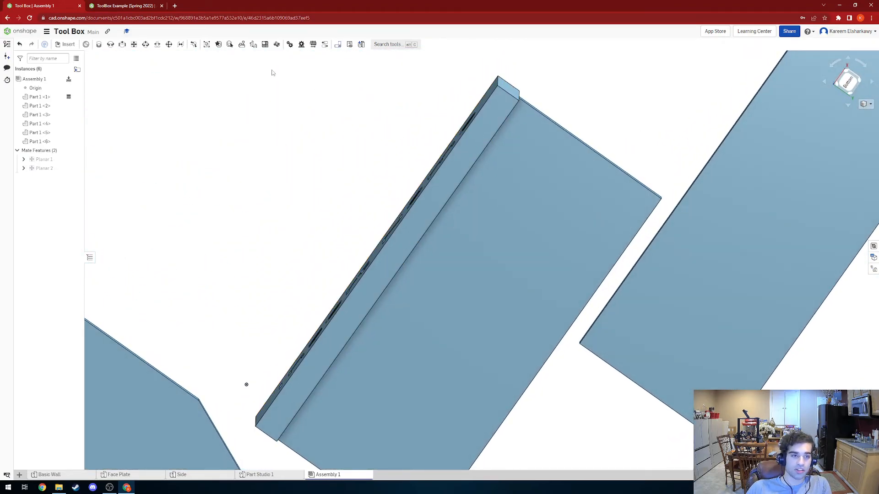
pyautogui.click(134, 44)
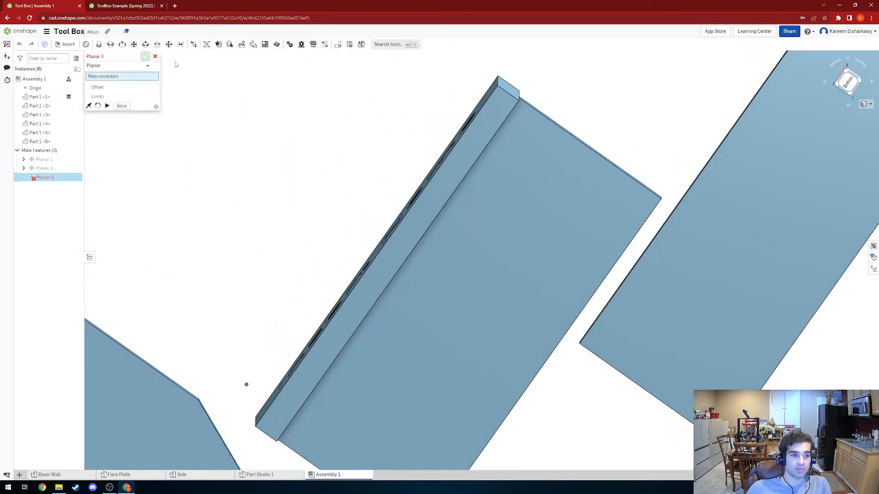
pyautogui.click(426, 210)
pyautogui.click(469, 316)
pyautogui.moveTo(469, 317); pyautogui.dragTo(508, 266, button='right')
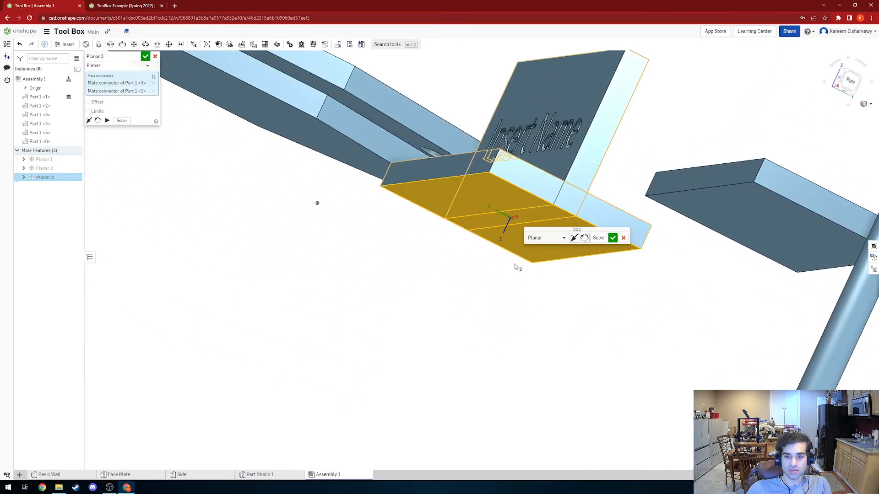
pyautogui.click(599, 238)
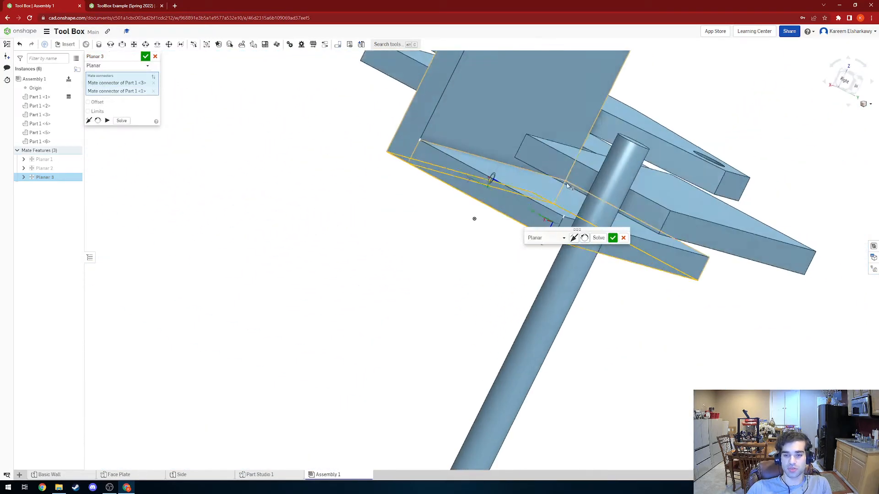
pyautogui.click(613, 238)
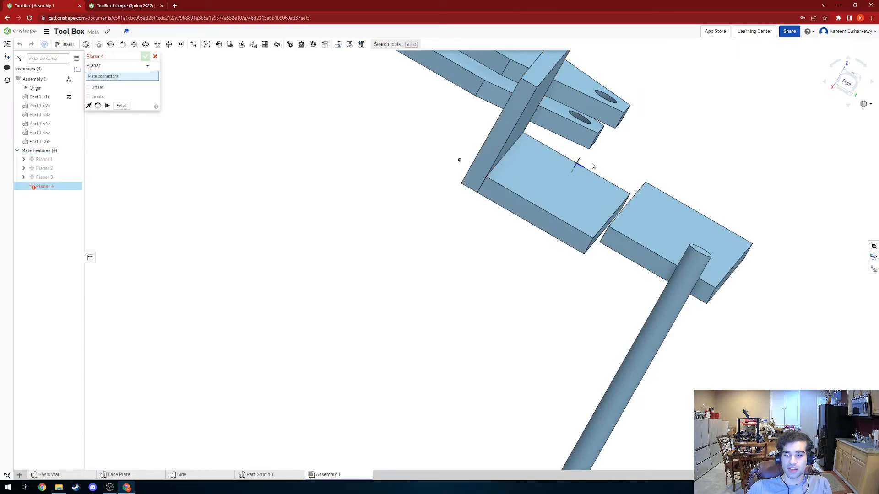
# Planar-mate the second Basic Wall's broad face to the fixed wall's free long edge, flipping the primary axis
pyautogui.moveTo(579, 166); pyautogui.dragTo(555, 227, button='middle')
pyautogui.moveTo(555, 227); pyautogui.dragTo(500, 239, button='right')
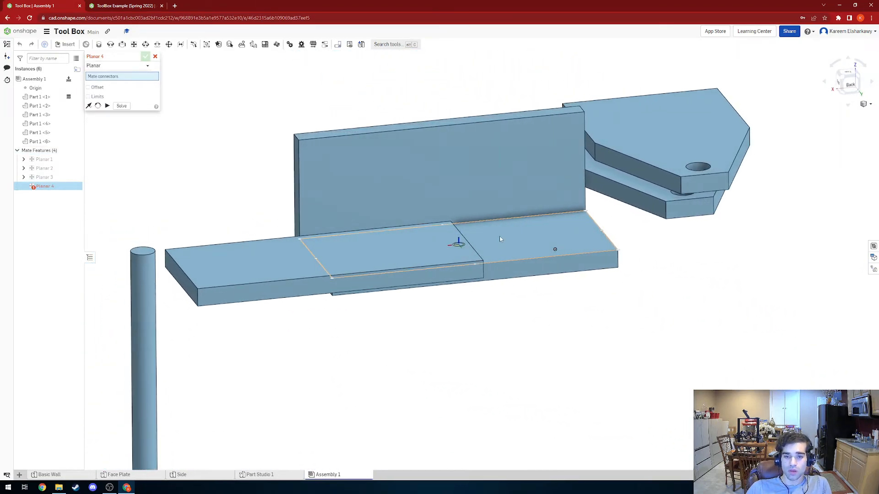
pyautogui.click(401, 240)
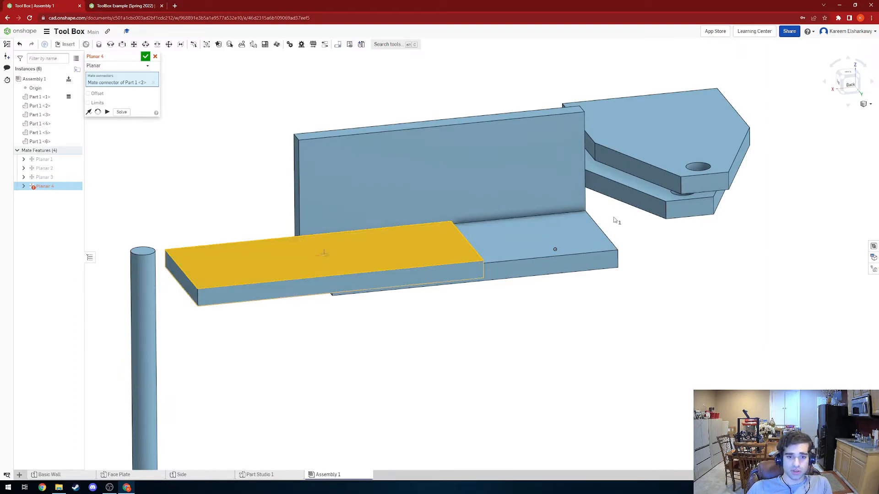
pyautogui.click(558, 265)
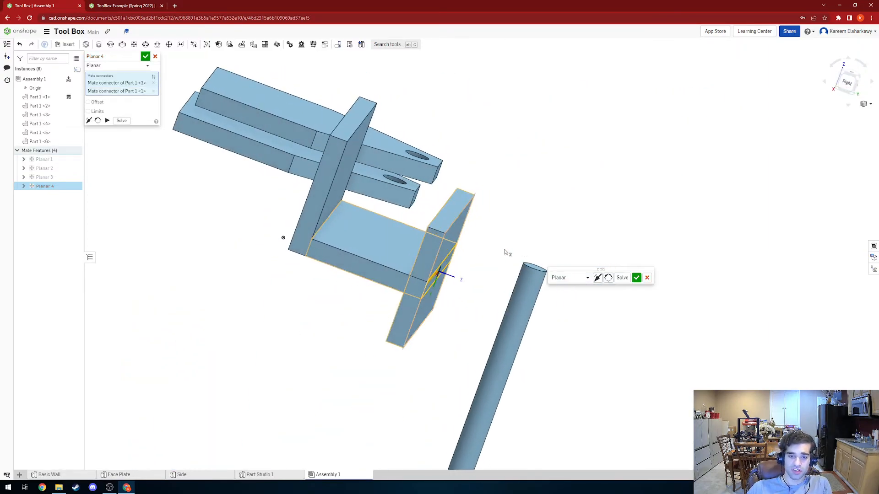
pyautogui.click(598, 279)
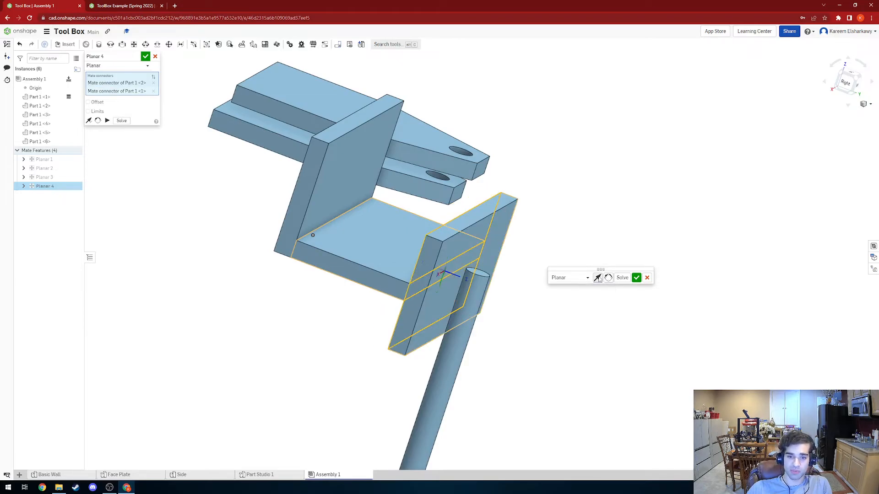
pyautogui.click(636, 278)
# Add a planar mate aligning the second Basic Wall's bottom edge with the underside of the fixed wall
pyautogui.moveTo(620, 277); pyautogui.dragTo(629, 204, button='right')
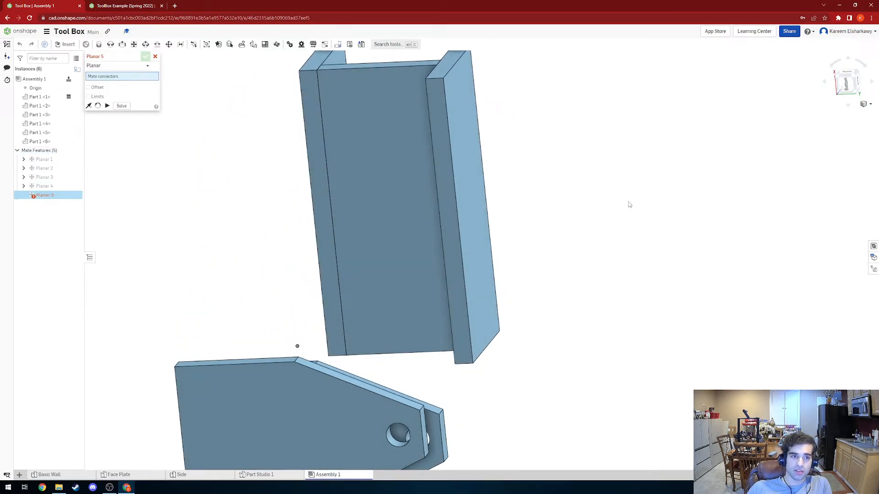
pyautogui.click(444, 191)
pyautogui.click(391, 209)
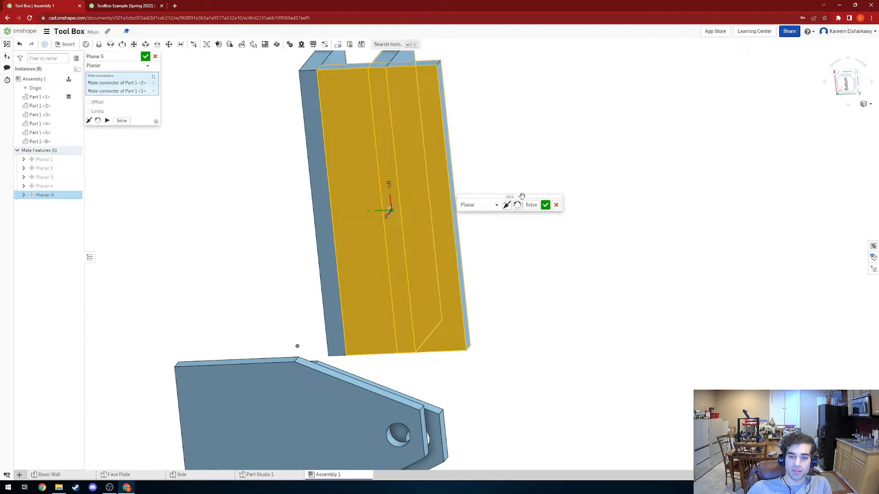
pyautogui.click(545, 205)
# Test the second Basic Wall's sliding movement, and add a planar mate aligning its short end with the fixed wall's end
pyautogui.moveTo(546, 205); pyautogui.dragTo(504, 242, button='right')
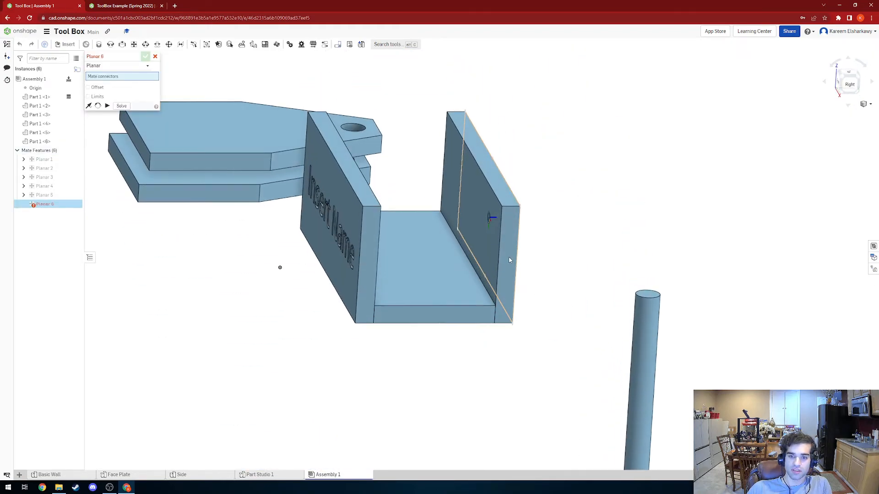
pyautogui.moveTo(501, 244); pyautogui.dragTo(493, 223)
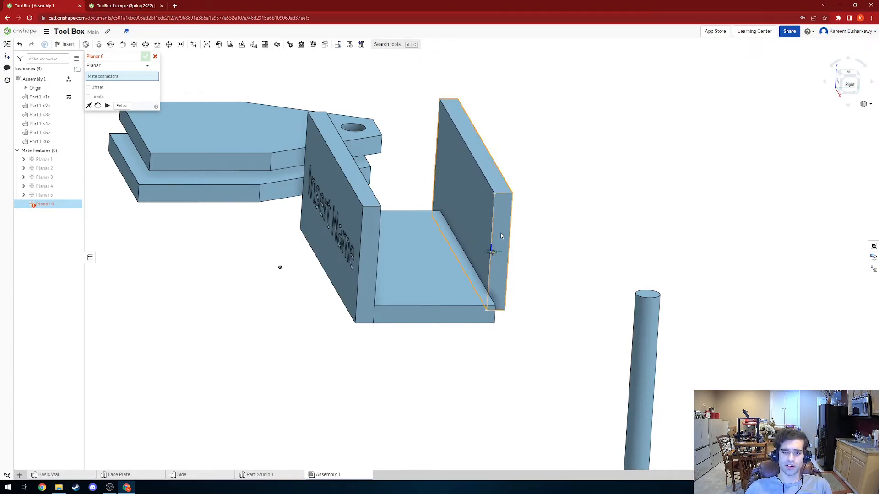
pyautogui.click(499, 252)
pyautogui.click(435, 313)
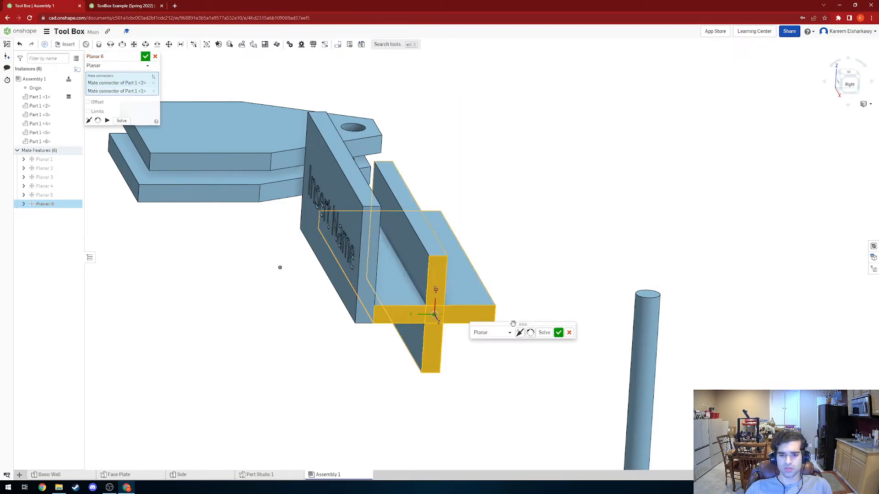
pyautogui.click(542, 335)
pyautogui.click(558, 334)
# Planar-mate the upper Side panel's broad face to the fixed wall's open end, flipping the primary axis
pyautogui.moveTo(560, 331); pyautogui.dragTo(543, 188, button='right')
pyautogui.scroll(-2, 553, 187)
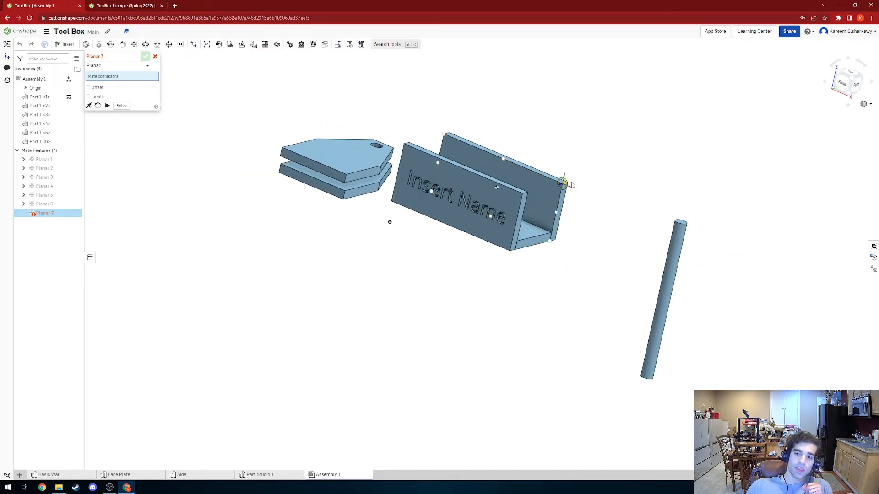
pyautogui.click(331, 160)
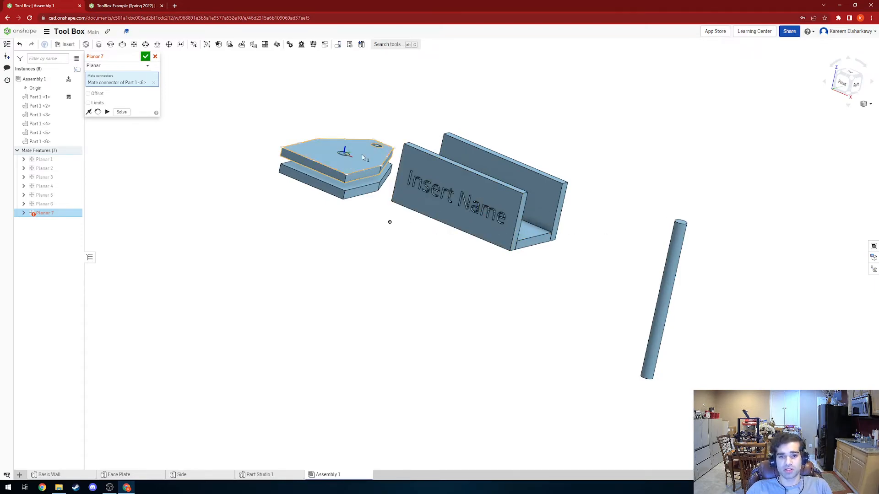
pyautogui.moveTo(577, 247); pyautogui.dragTo(558, 237, button='right')
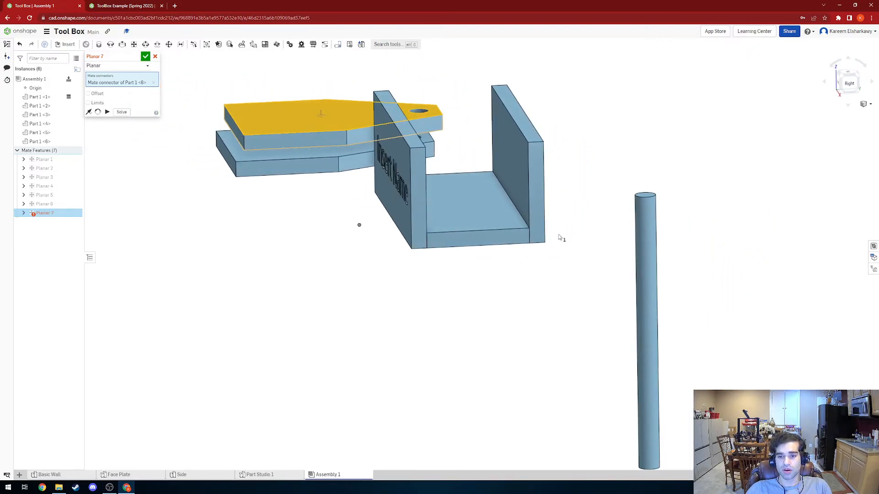
pyautogui.click(512, 239)
pyautogui.moveTo(575, 231); pyautogui.dragTo(430, 221, button='right')
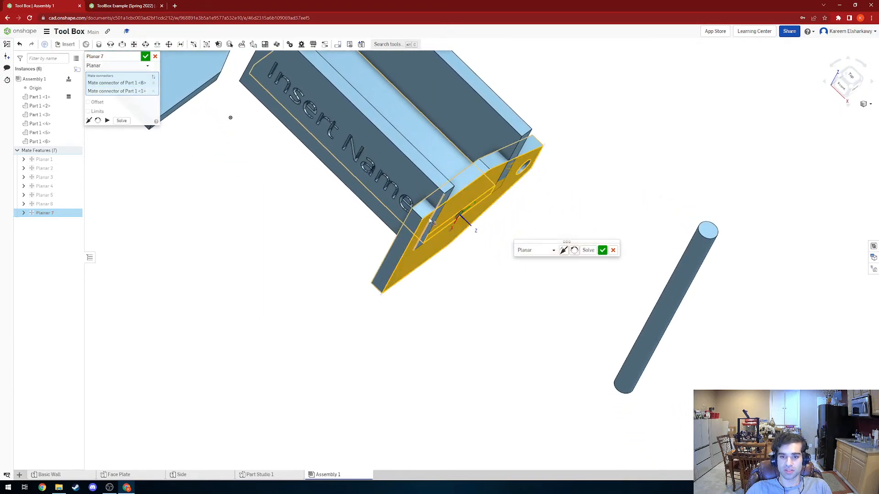
pyautogui.click(563, 251)
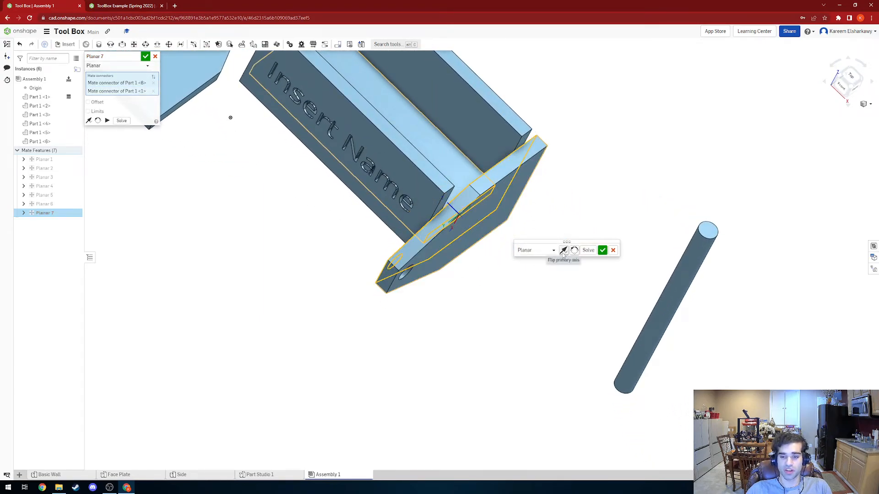
pyautogui.click(602, 251)
# Planar-mate the attached Side panel's bottom edge to the underside of the fixed wall and solve the assembly
pyautogui.moveTo(534, 235); pyautogui.dragTo(497, 225, button='right')
pyautogui.moveTo(621, 184); pyautogui.dragTo(579, 244, button='right')
pyautogui.scroll(3, 417, 229)
pyautogui.click(448, 245)
pyautogui.moveTo(514, 212); pyautogui.dragTo(562, 218, button='right')
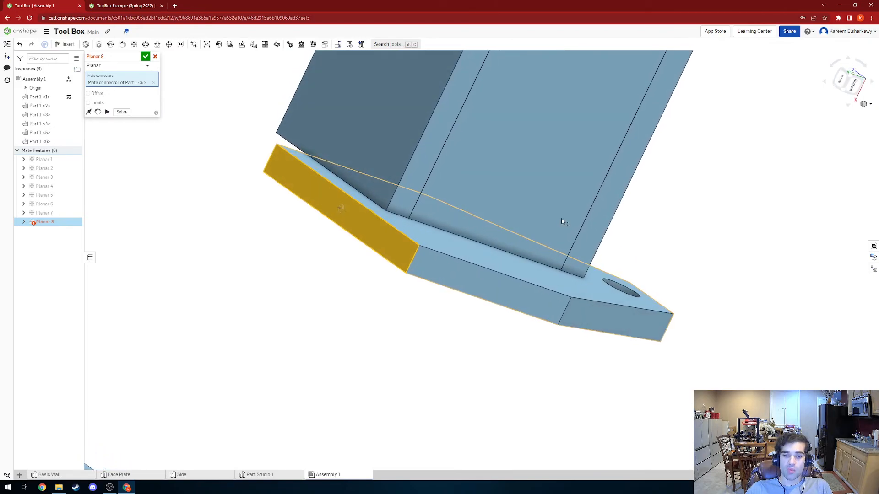
pyautogui.click(529, 220)
pyautogui.moveTo(530, 221); pyautogui.dragTo(515, 197, button='right')
pyautogui.moveTo(490, 166); pyautogui.dragTo(512, 161, button='right')
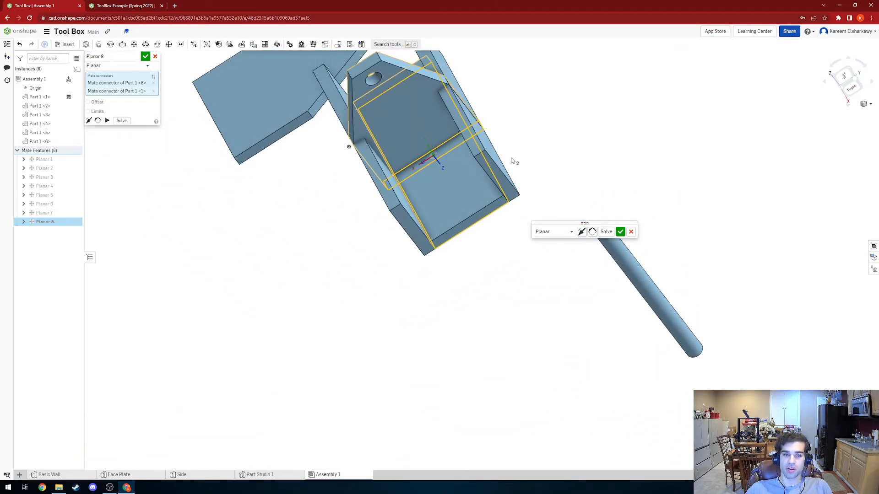
pyautogui.click(601, 234)
pyautogui.moveTo(597, 230); pyautogui.dragTo(551, 180, button='right')
pyautogui.click(620, 233)
# Planar-mate the same Side panel's lower vertical edge to the Face Plate's lettered outer face and solve the assembly
pyautogui.moveTo(540, 169); pyautogui.dragTo(524, 188)
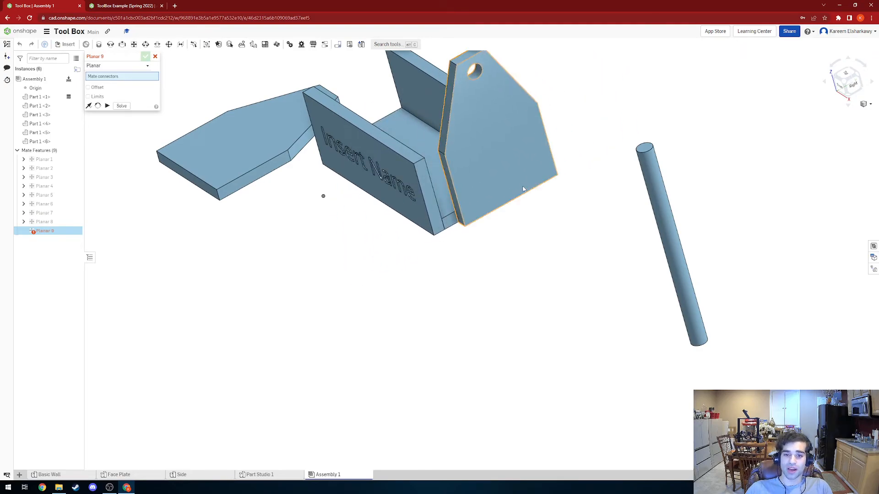
pyautogui.moveTo(524, 188); pyautogui.dragTo(528, 229, button='right')
pyautogui.scroll(5, 476, 206)
pyautogui.moveTo(499, 190); pyautogui.dragTo(496, 251, button='right')
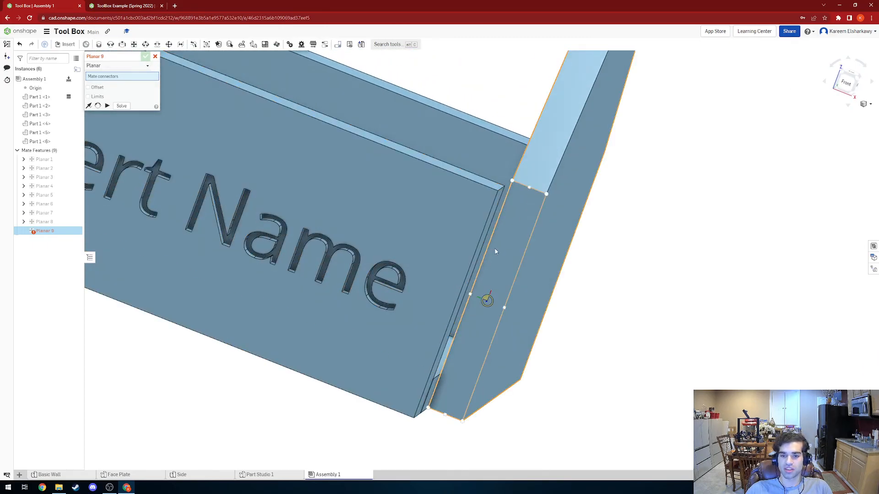
pyautogui.click(495, 251)
pyautogui.click(471, 236)
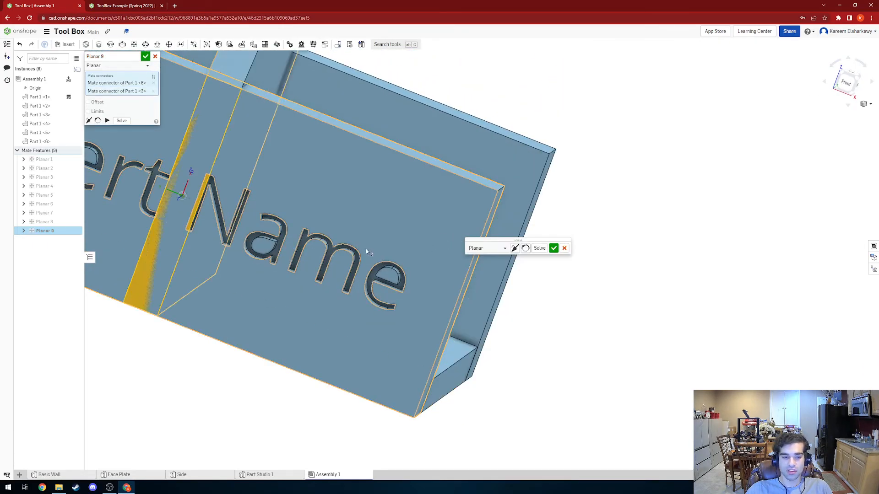
pyautogui.scroll(-3, 367, 251)
pyautogui.moveTo(367, 232); pyautogui.dragTo(452, 195, button='right')
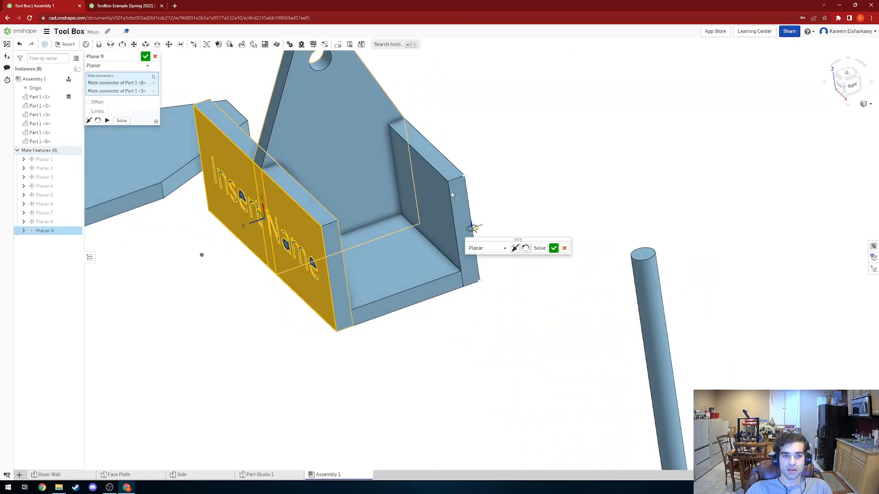
pyautogui.click(539, 249)
pyautogui.click(554, 248)
# Planar-mate the remaining Side panel's broad face to the fixed wall's other end, setting the primary axis so the faces meet
pyautogui.moveTo(475, 238); pyautogui.dragTo(399, 224, button='right')
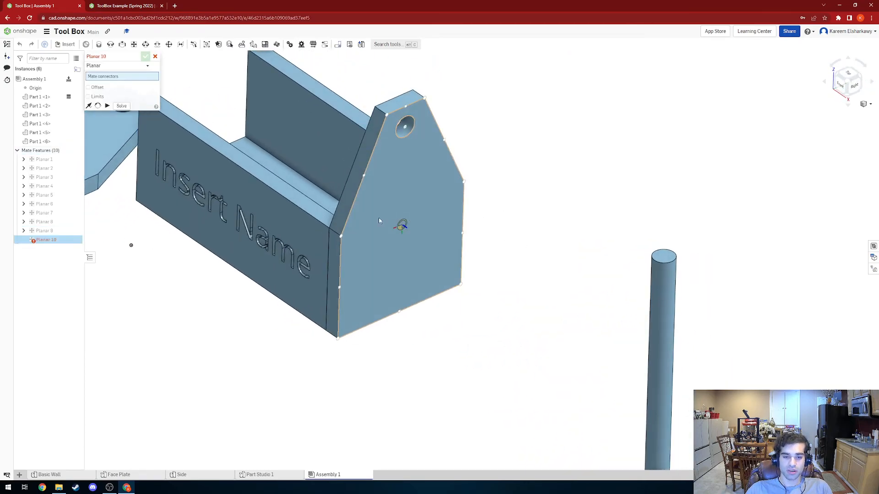
pyautogui.moveTo(399, 224); pyautogui.dragTo(643, 339, button='middle')
pyautogui.moveTo(589, 334); pyautogui.dragTo(286, 280, button='right')
pyautogui.click(286, 281)
pyautogui.scroll(5, 329, 197)
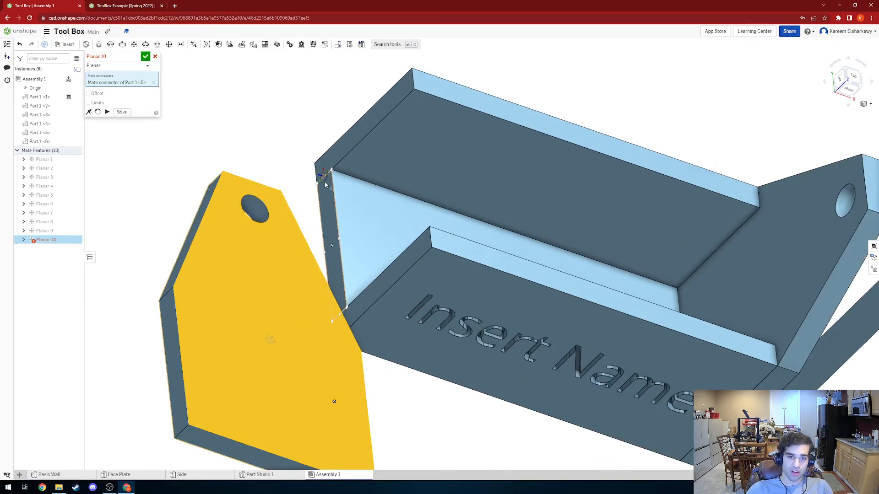
pyautogui.click(328, 195)
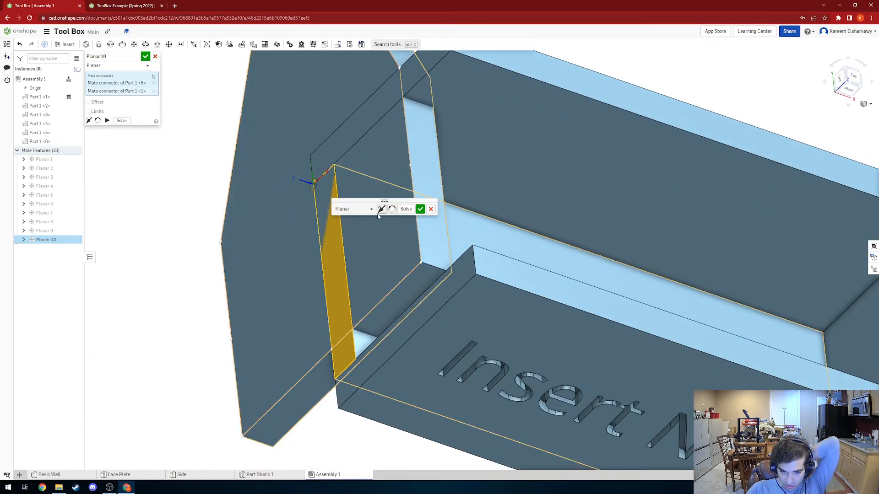
pyautogui.moveTo(247, 253); pyautogui.dragTo(235, 252, button='right')
pyautogui.click(381, 211)
pyautogui.click(381, 209)
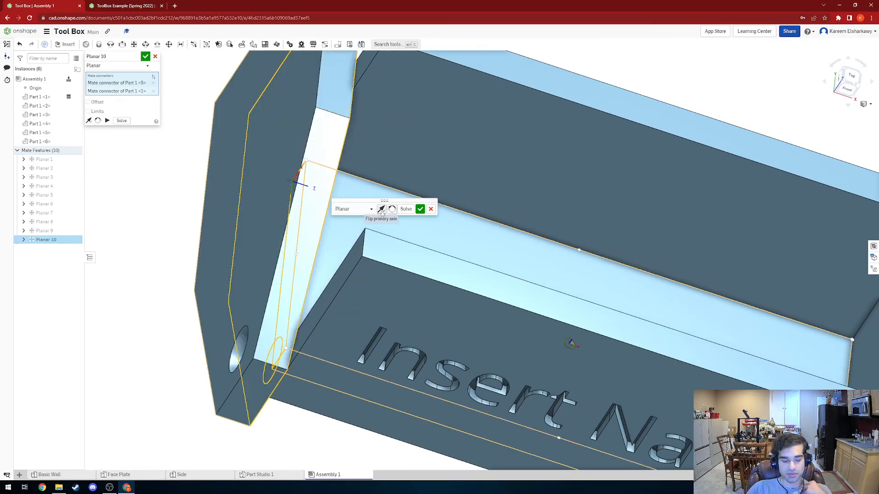
pyautogui.click(420, 209)
# Add a planar mate aligning the second Side panel's bottom edge with the underside of the fixed wall
pyautogui.moveTo(421, 209); pyautogui.dragTo(353, 261, button='right')
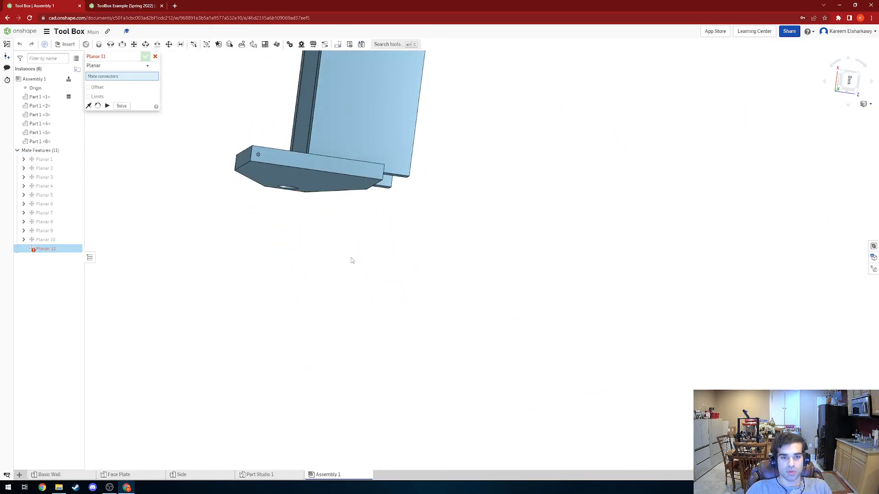
pyautogui.click(324, 170)
pyautogui.moveTo(380, 133); pyautogui.dragTo(461, 172, button='right')
pyautogui.click(319, 136)
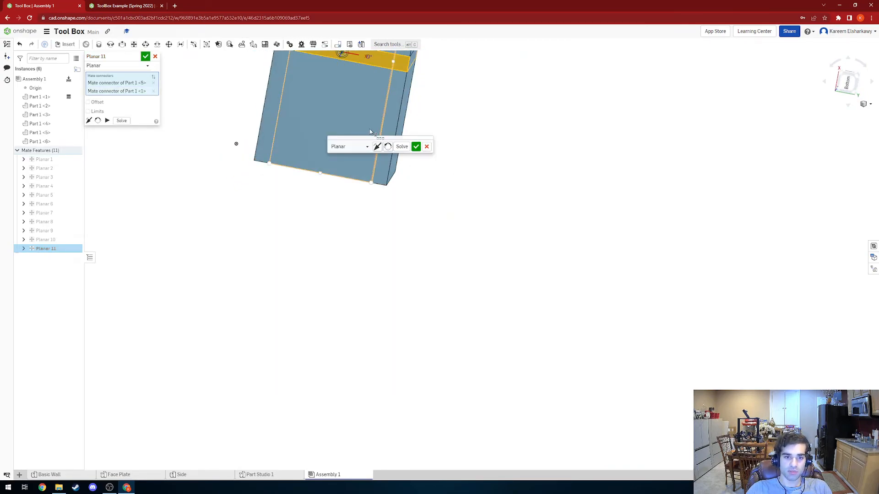
pyautogui.moveTo(378, 95); pyautogui.dragTo(323, 78, button='right')
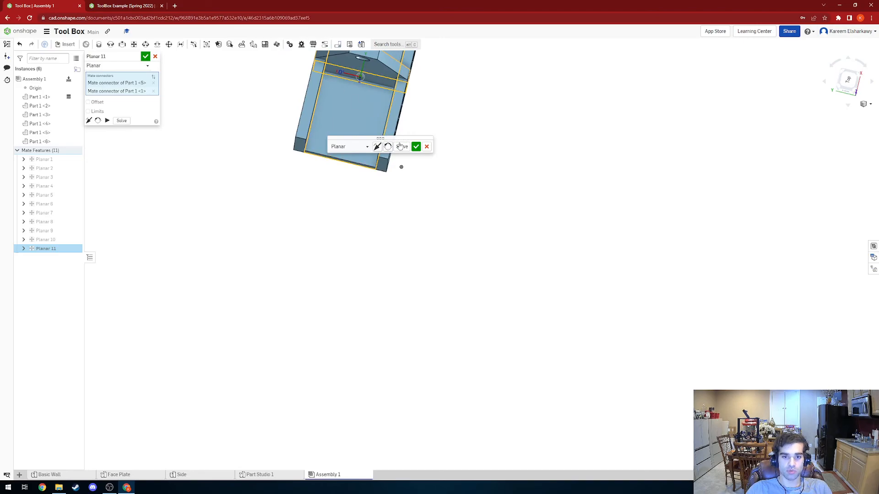
pyautogui.click(415, 147)
# Planar-mate the second Side panel's lower vertical edge to the Face Plate's outer face, then end the planar mate command
pyautogui.moveTo(415, 146); pyautogui.dragTo(355, 150, button='right')
pyautogui.moveTo(355, 149); pyautogui.dragTo(320, 166)
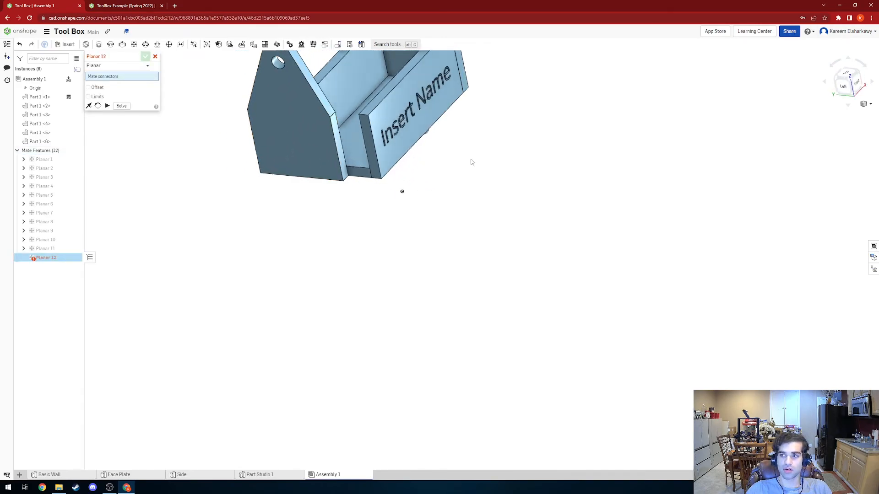
pyautogui.moveTo(475, 163); pyautogui.dragTo(412, 137, button='right')
pyautogui.scroll(5, 326, 108)
pyautogui.click(298, 180)
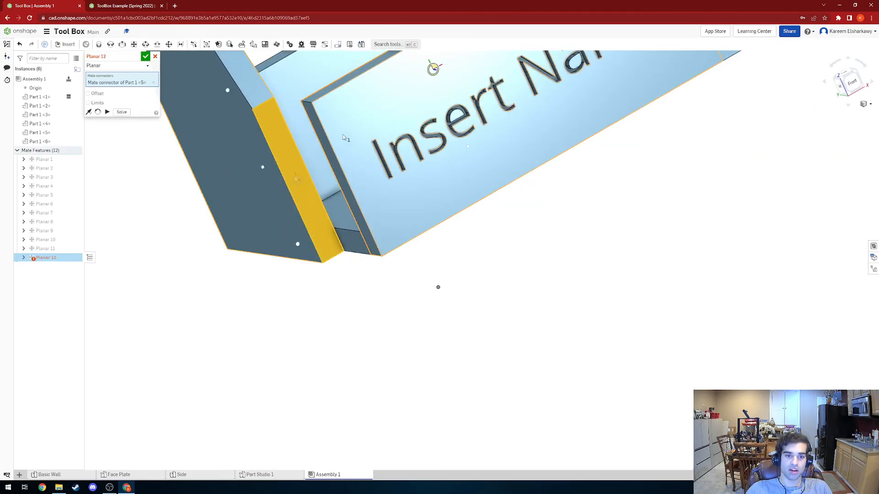
pyautogui.click(350, 134)
pyautogui.click(430, 148)
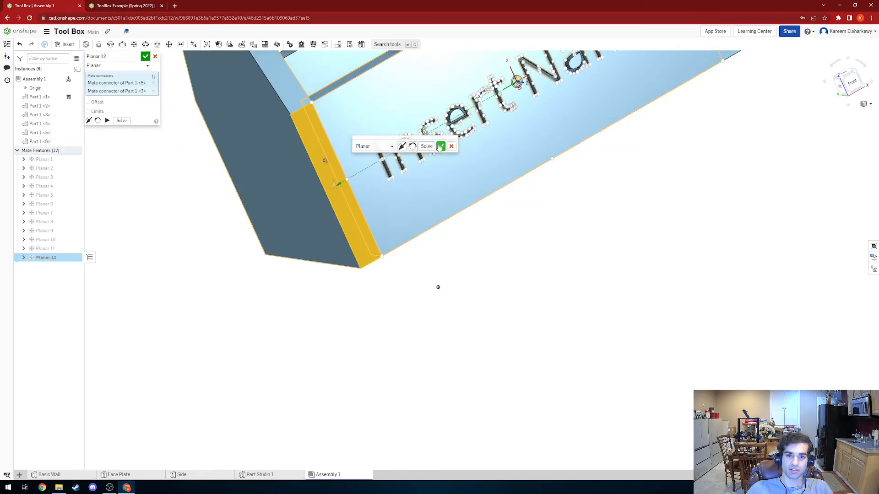
pyautogui.click(441, 146)
pyautogui.scroll(-5, 442, 146)
pyautogui.moveTo(442, 103); pyautogui.dragTo(448, 120, button='right')
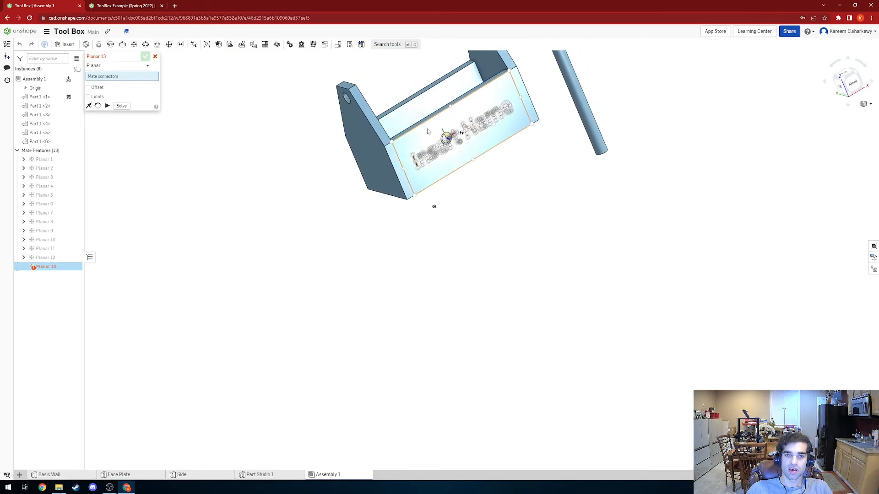
pyautogui.moveTo(450, 128); pyautogui.dragTo(313, 276, button='middle')
pyautogui.moveTo(321, 266); pyautogui.dragTo(357, 219, button='right')
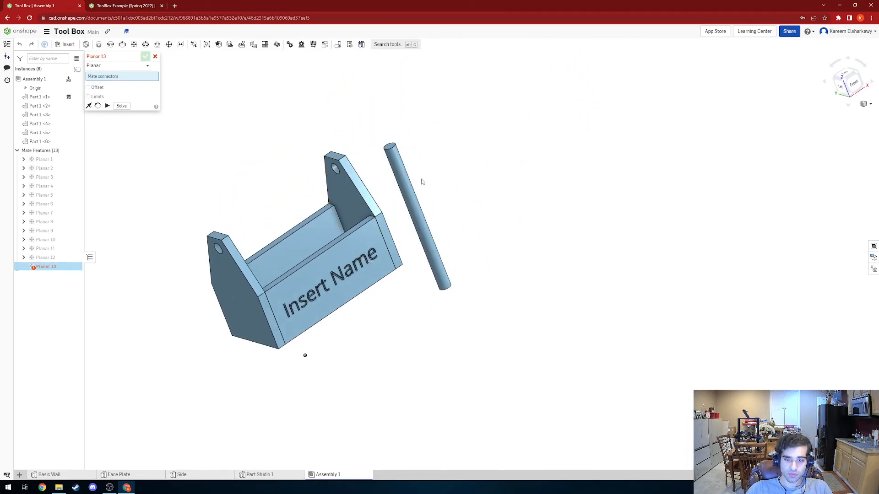
pyautogui.click(155, 56)
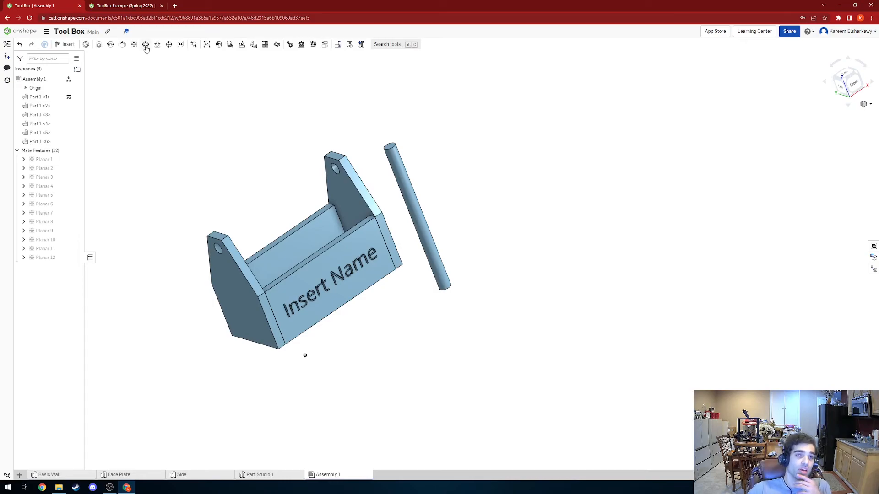
# Add a cylindrical mate between the handle rod and the hole in the Side panel
pyautogui.click(146, 46)
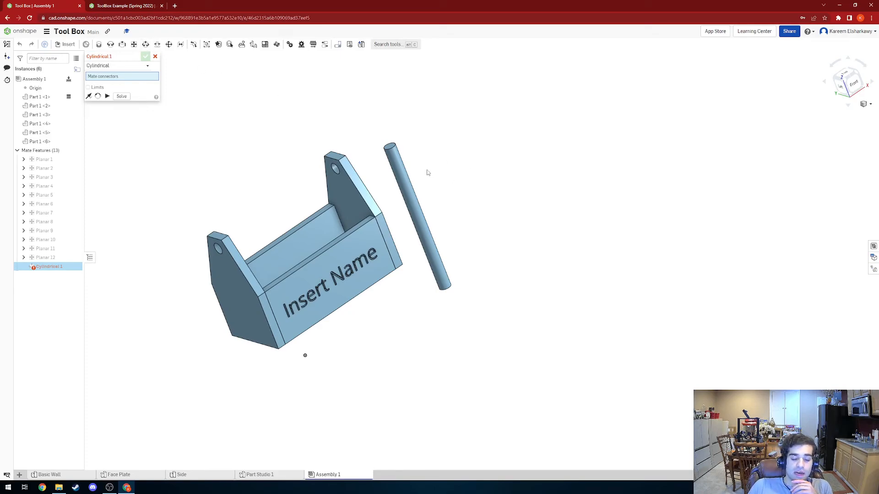
pyautogui.click(406, 180)
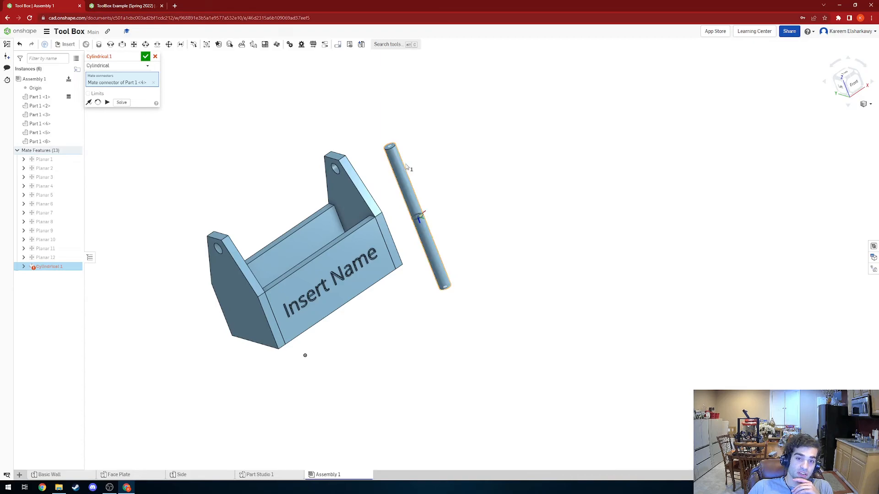
pyautogui.scroll(2, 437, 159)
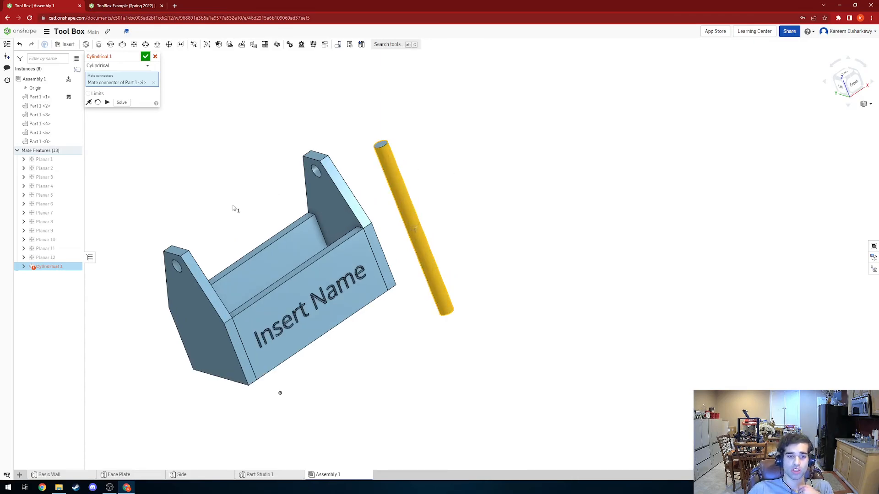
pyautogui.scroll(6, 184, 270)
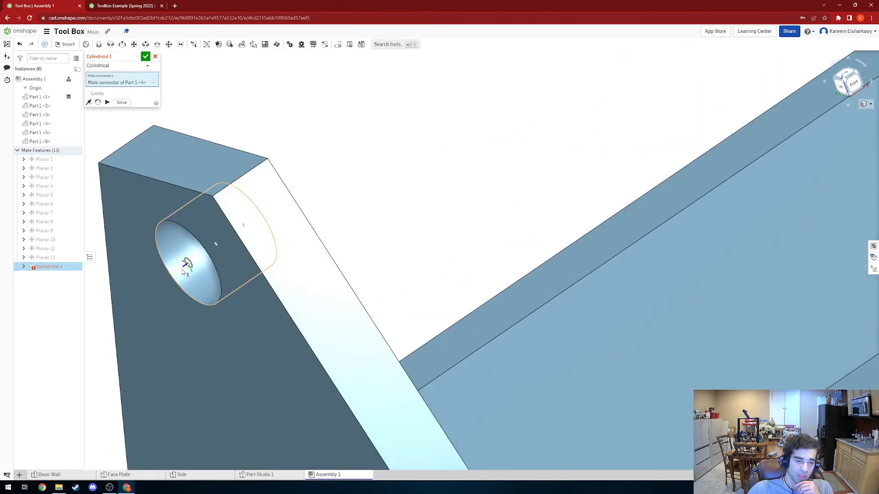
pyautogui.scroll(5, 183, 272)
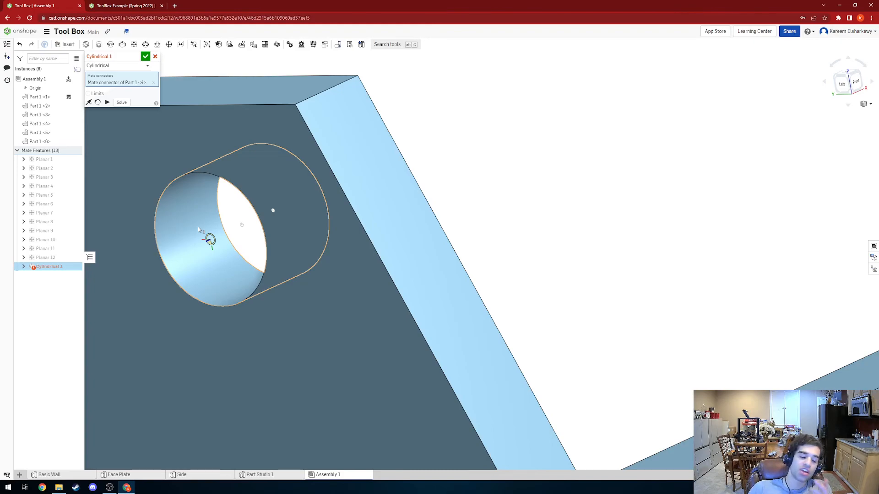
pyautogui.click(202, 227)
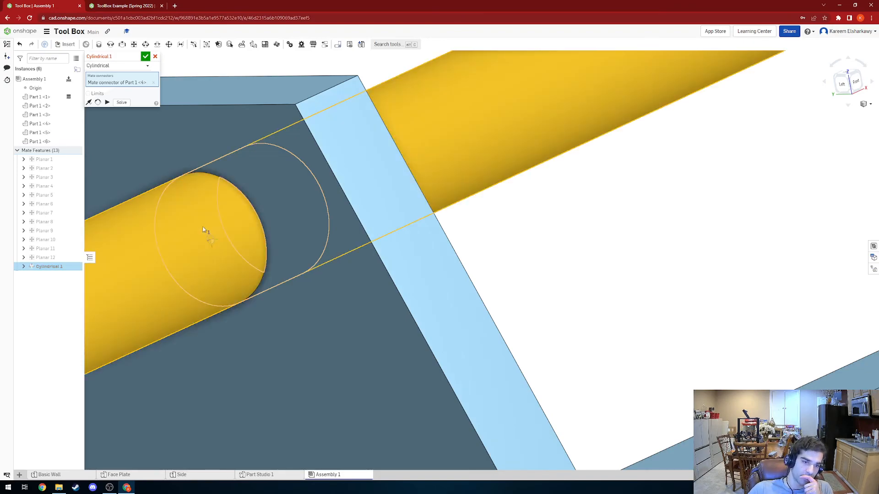
pyautogui.scroll(-5, 202, 226)
pyautogui.moveTo(212, 256); pyautogui.dragTo(274, 201, button='right')
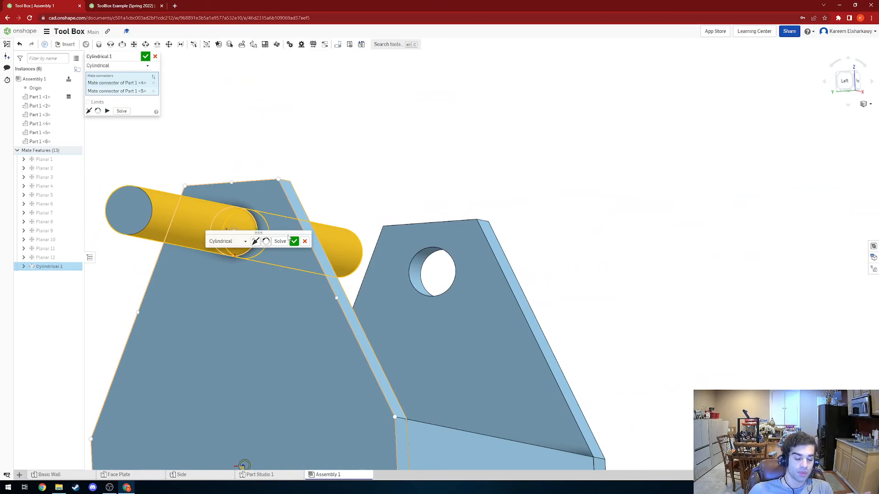
pyautogui.click(293, 241)
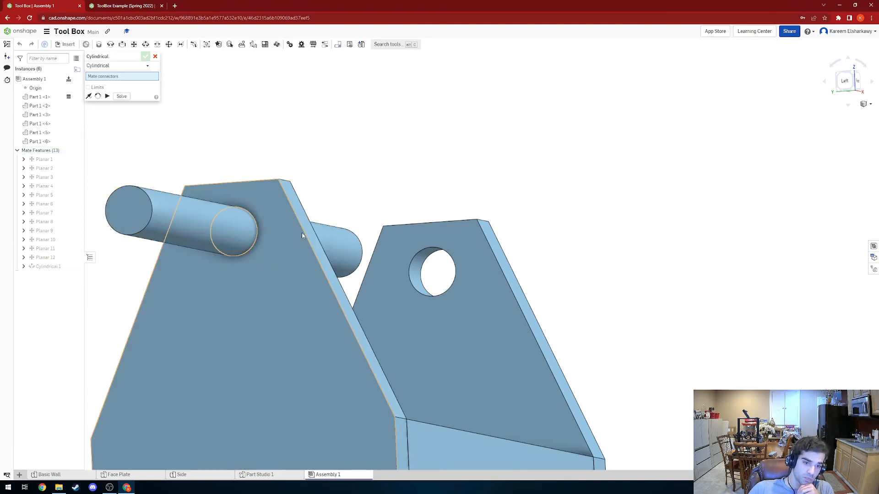
pyautogui.click(154, 57)
# Test the handle's sliding movement, and planar-mate its end face flush with the Side panel's outer face, solving the assembly
pyautogui.moveTo(206, 229); pyautogui.dragTo(174, 235)
pyautogui.moveTo(156, 129); pyautogui.dragTo(167, 129, button='right')
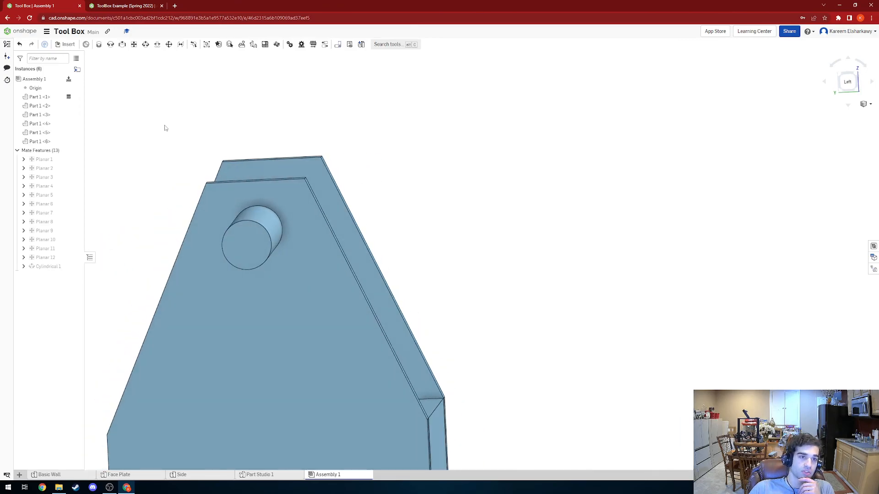
pyautogui.click(134, 47)
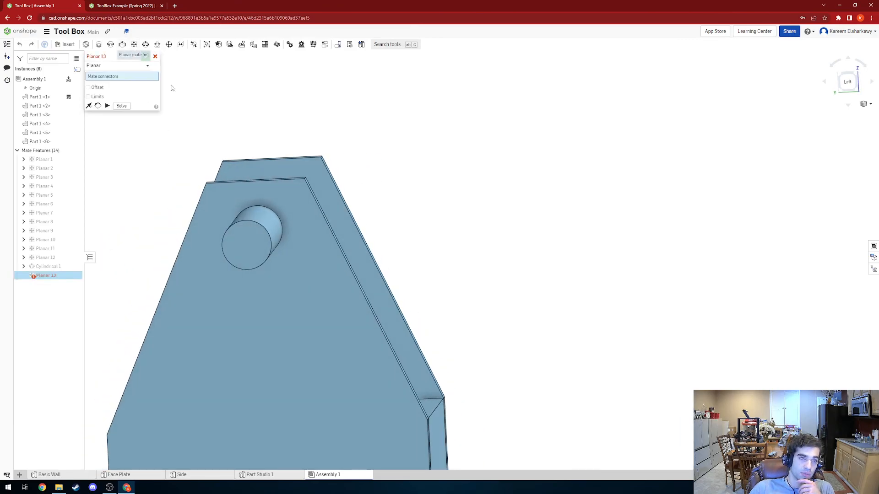
pyautogui.click(257, 249)
pyautogui.click(329, 306)
pyautogui.moveTo(447, 232); pyautogui.dragTo(413, 257, button='right')
pyautogui.scroll(-5, 406, 246)
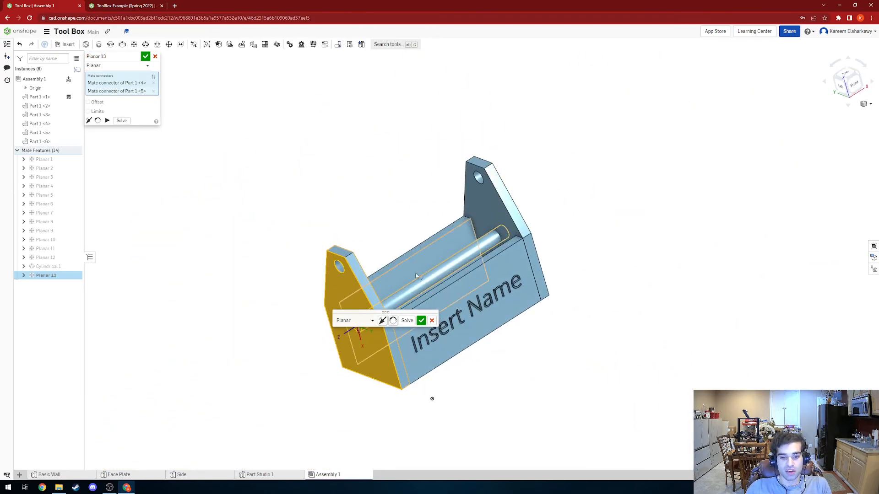
pyautogui.click(407, 320)
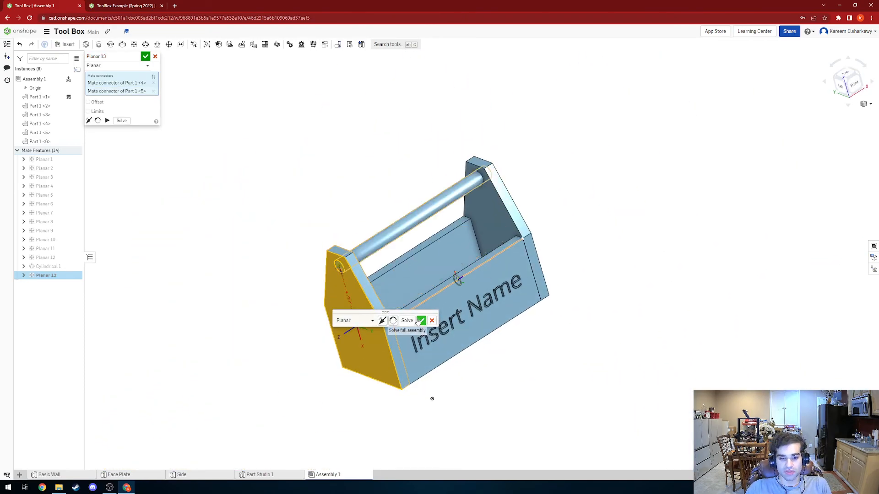
pyautogui.click(421, 320)
pyautogui.click(419, 320)
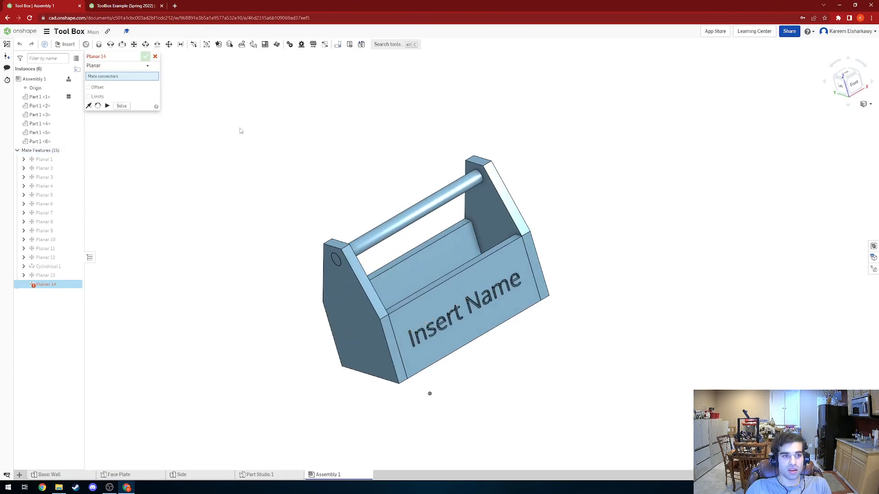
pyautogui.click(155, 56)
# Open the document's print setup and frame the whole toolbox in an angled view inside the page outline
pyautogui.moveTo(366, 185); pyautogui.dragTo(672, 221, button='right')
pyautogui.rightClick(672, 221)
pyautogui.click(603, 211)
pyautogui.moveTo(604, 211); pyautogui.dragTo(569, 208, button='right')
pyautogui.click(46, 31)
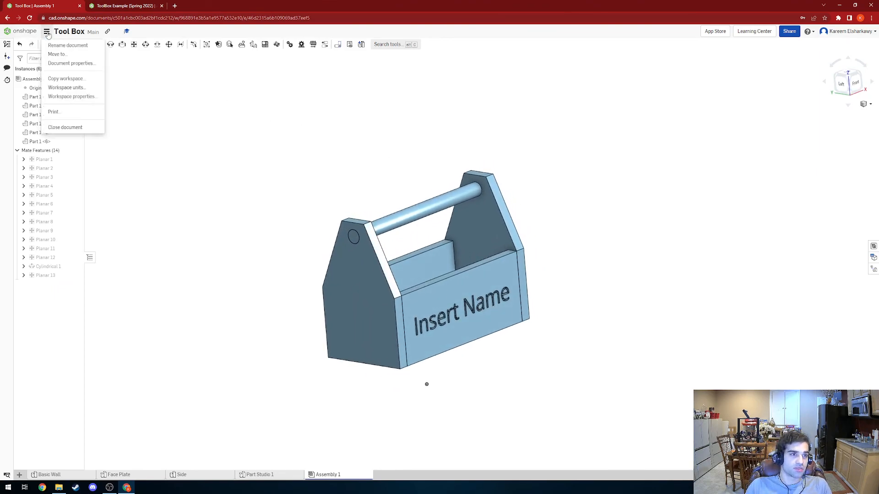
pyautogui.click(60, 113)
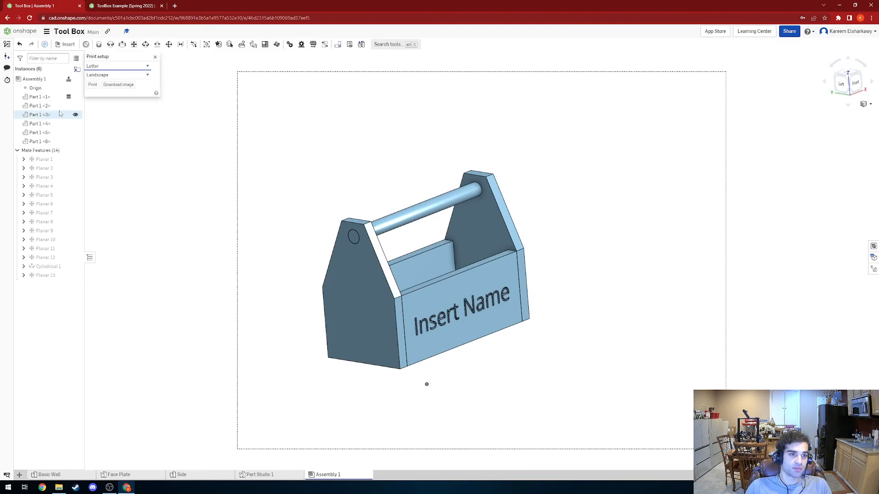
pyautogui.moveTo(353, 161); pyautogui.dragTo(396, 105, button='middle')
pyautogui.scroll(-4, 433, 176)
pyautogui.scroll(5, 433, 177)
pyautogui.moveTo(523, 163); pyautogui.dragTo(533, 184, button='right')
pyautogui.moveTo(533, 186); pyautogui.dragTo(529, 166, button='middle')
pyautogui.scroll(3, 444, 182)
pyautogui.scroll(-1, 529, 166)
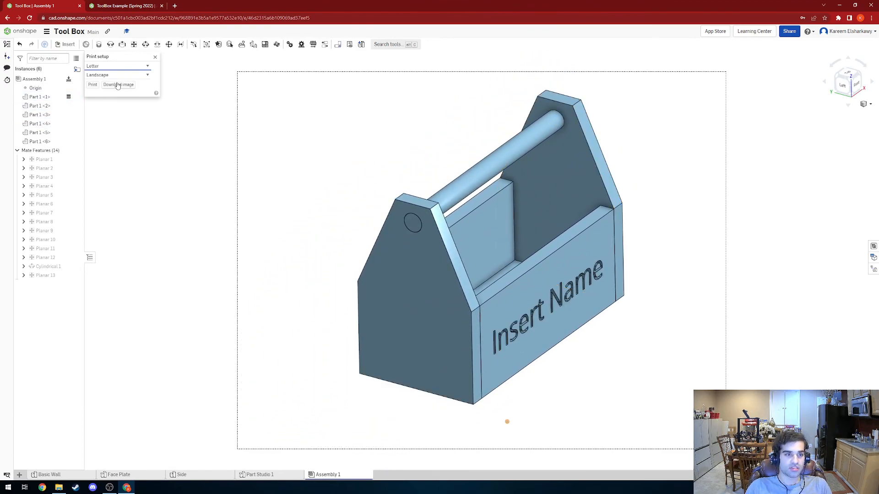